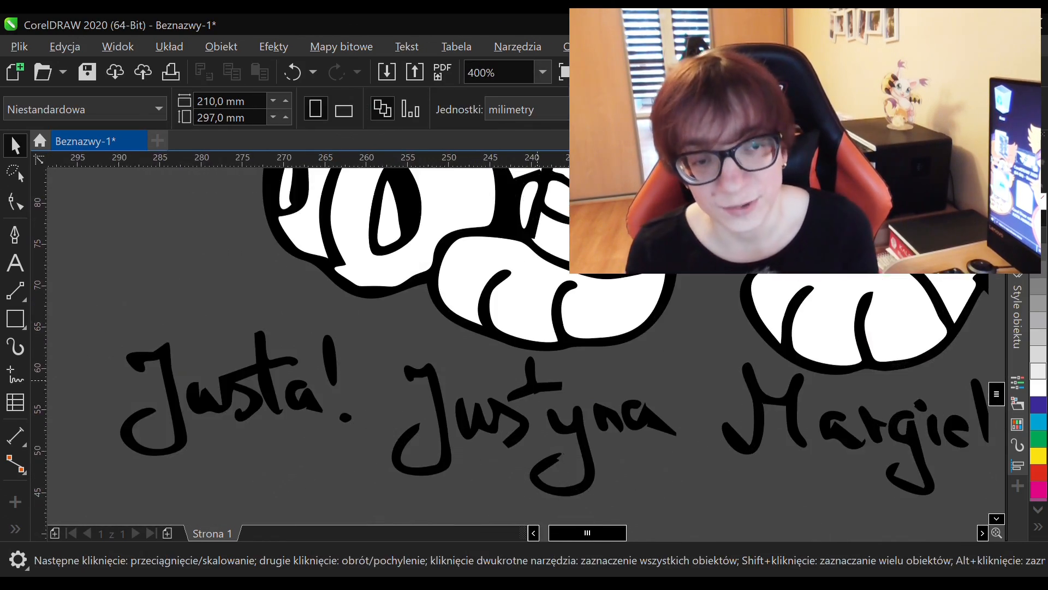
- Reshape the letter t in the second handwritten signature name so its stem extends down through the crossbar
{"action": "scroll", "coordinate": [537, 394], "scroll_direction": "up", "scroll_amount": 1}
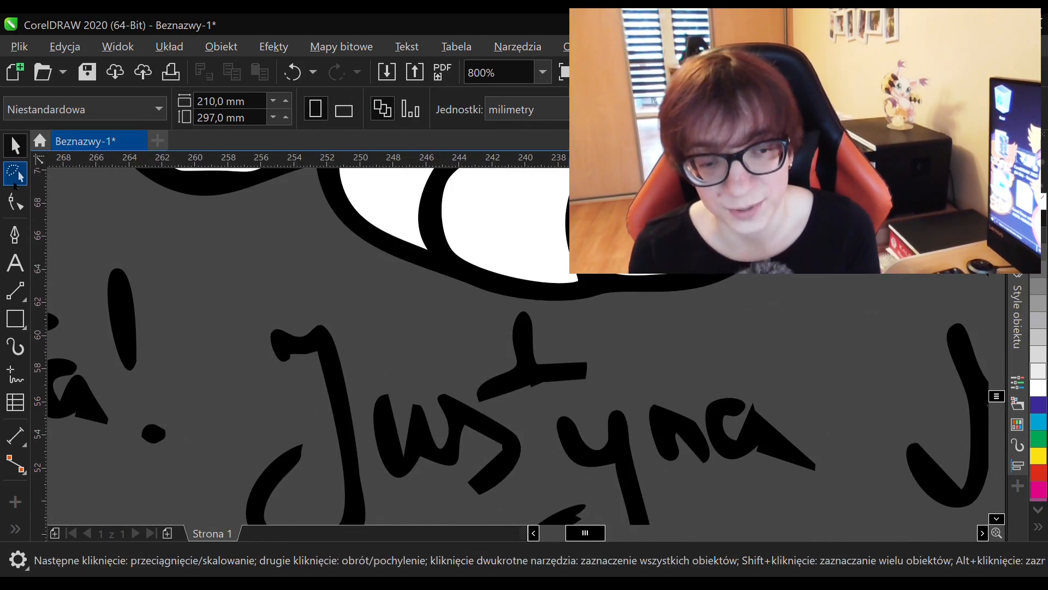
{"action": "left_click", "coordinate": [15, 201]}
{"action": "left_click", "coordinate": [531, 377]}
{"action": "mouse_move", "coordinate": [535, 392]}
{"action": "left_mouse_down"}
{"action": "mouse_move", "coordinate": [531, 310]}
{"action": "mouse_move", "coordinate": [506, 316]}
{"action": "left_mouse_up"}
{"action": "left_click", "coordinate": [756, 377]}
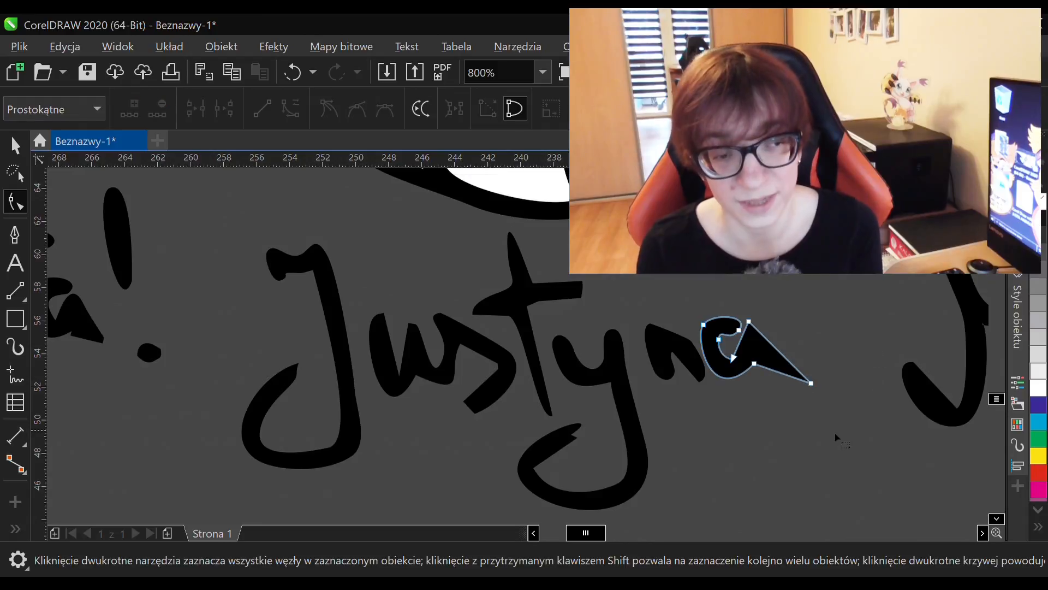
- Delete the first handwritten letters of the "POKAŻE MO…" caption beside the small tiger's face
{"action": "scroll", "coordinate": [816, 389], "scroll_direction": "down", "scroll_amount": 3}
{"action": "scroll", "coordinate": [754, 251], "scroll_direction": "up", "scroll_amount": 2}
{"action": "scroll", "coordinate": [759, 327], "scroll_direction": "down", "scroll_amount": 1}
{"action": "scroll", "coordinate": [682, 327], "scroll_direction": "up", "scroll_amount": 1}
{"action": "scroll", "coordinate": [689, 453], "scroll_direction": "down", "scroll_amount": 1}
{"action": "scroll", "coordinate": [726, 339], "scroll_direction": "up", "scroll_amount": 1}
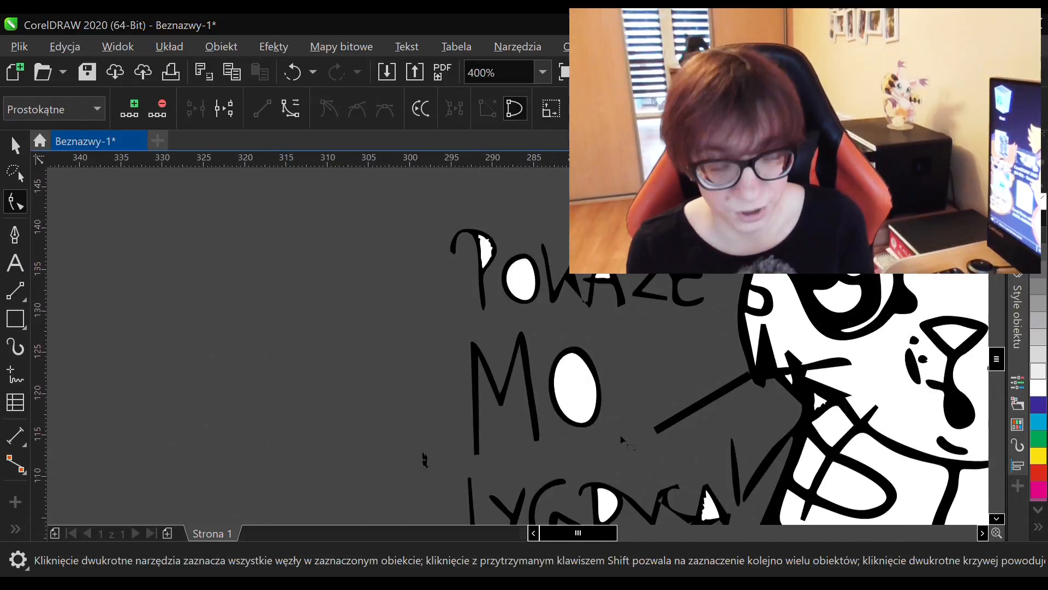
{"action": "scroll", "coordinate": [726, 340], "scroll_direction": "down", "scroll_amount": 1}
{"action": "scroll", "coordinate": [719, 434], "scroll_direction": "up", "scroll_amount": 1}
{"action": "left_click", "coordinate": [718, 431]}
{"action": "left_click", "coordinate": [16, 145]}
{"action": "left_click", "coordinate": [609, 417]}
{"action": "key", "text": "Delete"}
{"action": "left_click", "coordinate": [561, 422]}
{"action": "key", "text": "Delete"}
{"action": "key", "text": "Delete"}
{"action": "left_click_drag", "start_coordinate": [374, 304], "coordinate": [516, 482]}
{"action": "key", "text": "Delete"}
- Delete the remaining letters and stray marks of the caption beside the small tiger
{"action": "left_click", "coordinate": [605, 420]}
{"action": "key", "text": "Delete"}
{"action": "left_click", "coordinate": [742, 382]}
{"action": "key", "text": "Delete"}
{"action": "mouse_move", "coordinate": [421, 223]}
{"action": "left_mouse_down"}
{"action": "mouse_move", "coordinate": [576, 367]}
{"action": "mouse_move", "coordinate": [628, 358]}
{"action": "left_mouse_up"}
{"action": "left_click", "coordinate": [654, 312]}
{"action": "key", "text": "Delete"}
{"action": "left_click", "coordinate": [657, 281]}
{"action": "key", "text": "Delete"}
{"action": "scroll", "coordinate": [532, 217], "scroll_direction": "down", "scroll_amount": 1}
{"action": "left_click", "coordinate": [536, 321]}
{"action": "key", "text": "Delete"}
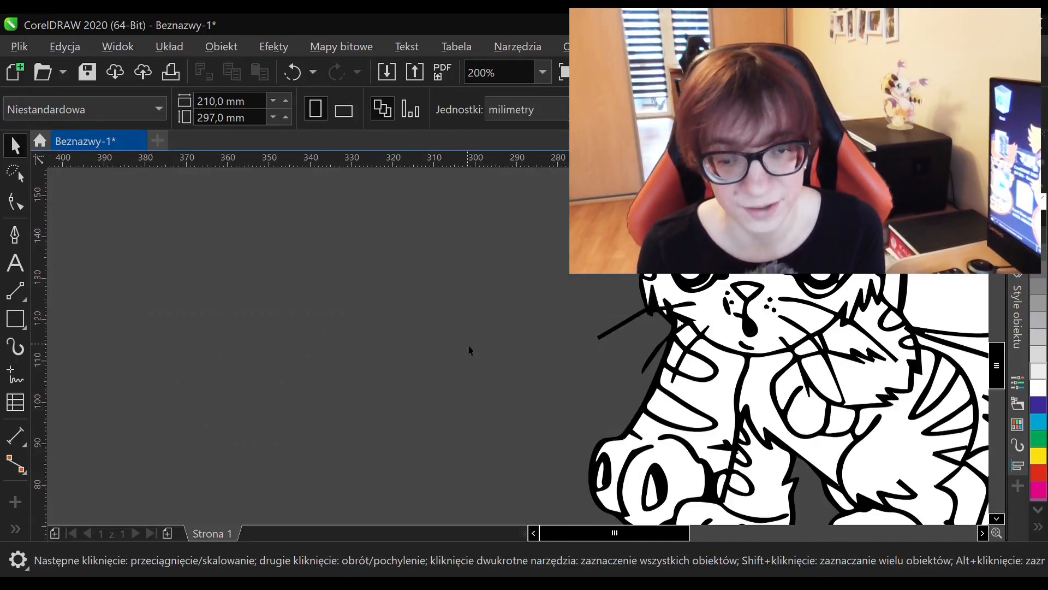
- Smooth the tail of the letter y in the second signature name by removing its extra nodes
{"action": "scroll", "coordinate": [470, 349], "scroll_direction": "down", "scroll_amount": 1}
{"action": "scroll", "coordinate": [546, 486], "scroll_direction": "up", "scroll_amount": 2}
{"action": "scroll", "coordinate": [349, 404], "scroll_direction": "down", "scroll_amount": 1}
{"action": "scroll", "coordinate": [400, 421], "scroll_direction": "up", "scroll_amount": 1}
{"action": "scroll", "coordinate": [426, 417], "scroll_direction": "down", "scroll_amount": 2}
{"action": "scroll", "coordinate": [709, 383], "scroll_direction": "up", "scroll_amount": 3}
{"action": "scroll", "coordinate": [753, 355], "scroll_direction": "down", "scroll_amount": 3}
{"action": "scroll", "coordinate": [491, 388], "scroll_direction": "up", "scroll_amount": 2}
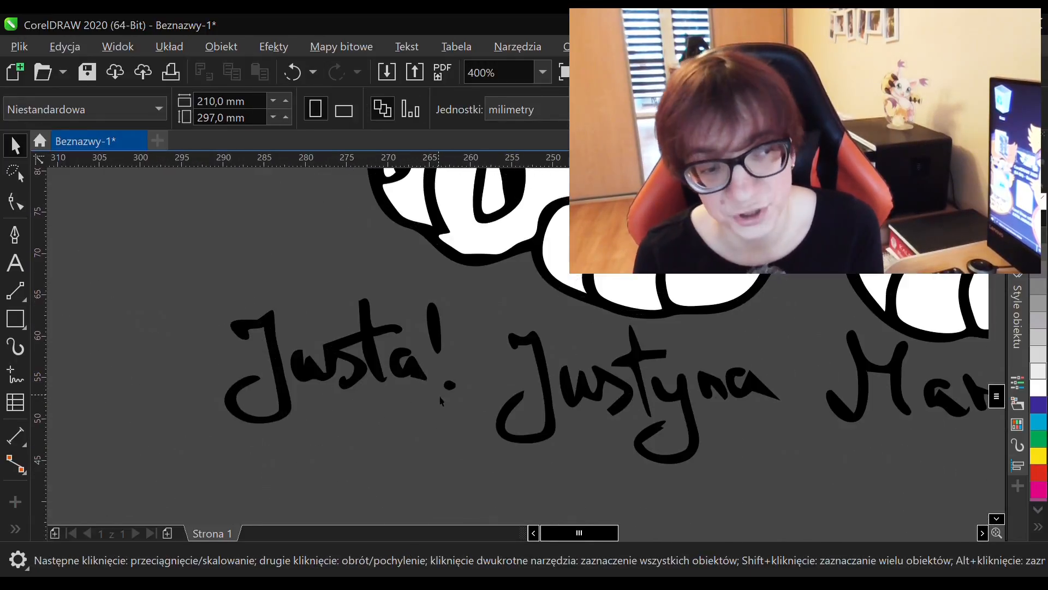
{"action": "scroll", "coordinate": [669, 424], "scroll_direction": "up", "scroll_amount": 2}
{"action": "left_click", "coordinate": [622, 438]}
{"action": "left_click", "coordinate": [13, 201]}
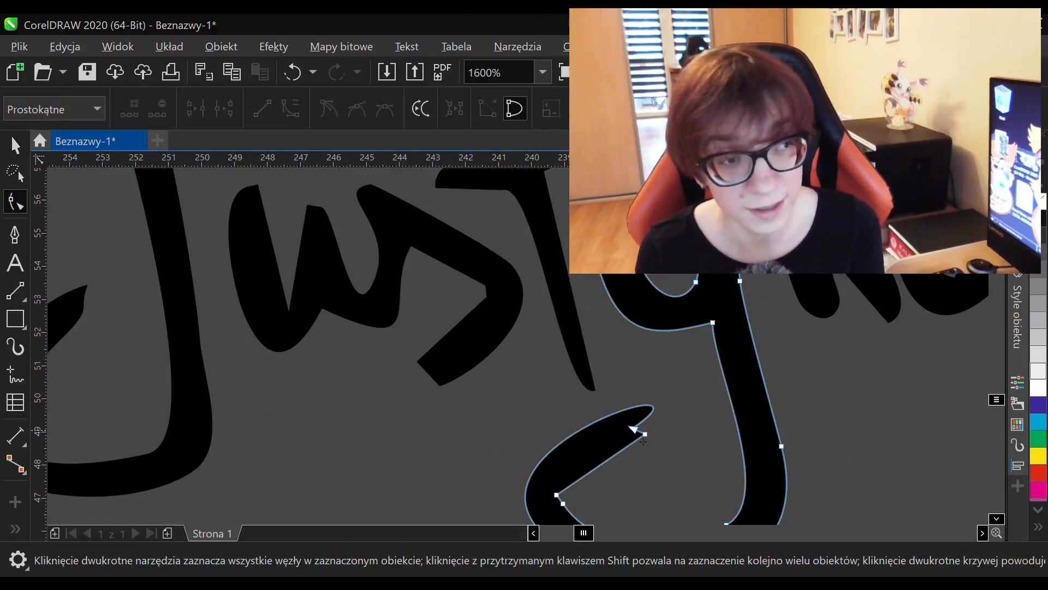
{"action": "double_click", "coordinate": [632, 427]}
{"action": "scroll", "coordinate": [633, 427], "scroll_direction": "down", "scroll_amount": 1}
{"action": "scroll", "coordinate": [613, 503], "scroll_direction": "up", "scroll_amount": 1}
{"action": "double_click", "coordinate": [576, 419]}
- Remove the extra node from the outer curve of the letter n in the second signature name
{"action": "scroll", "coordinate": [664, 306], "scroll_direction": "up", "scroll_amount": 2}
{"action": "scroll", "coordinate": [665, 306], "scroll_direction": "right", "scroll_amount": 2}
{"action": "left_click", "coordinate": [702, 319]}
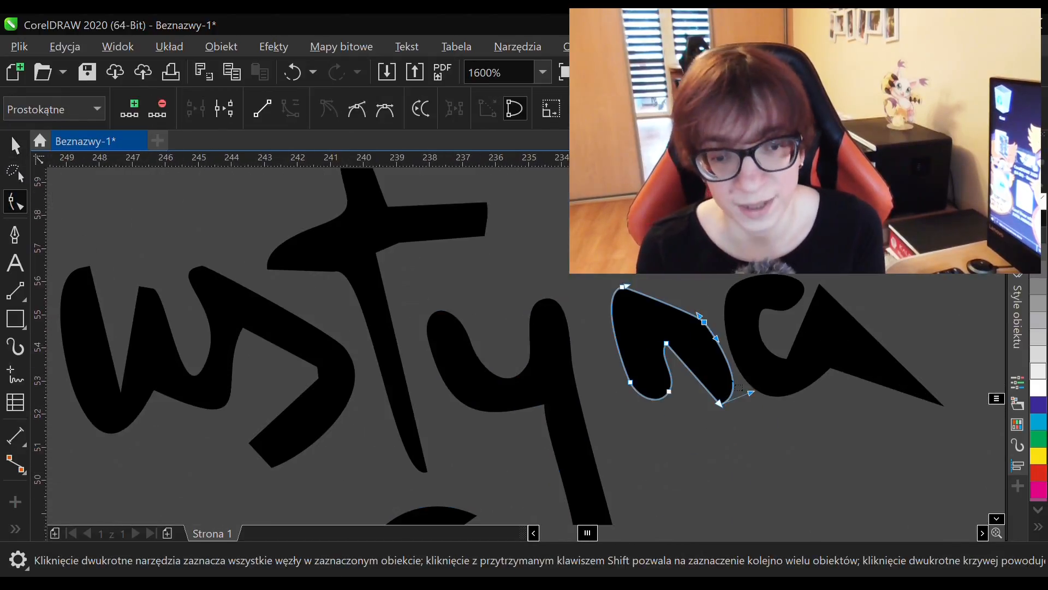
{"action": "double_click", "coordinate": [702, 320]}
- Tidy the nodes of the u and s letters in the first handwritten signature word
{"action": "scroll", "coordinate": [644, 349], "scroll_direction": "down", "scroll_amount": 3}
{"action": "scroll", "coordinate": [400, 417], "scroll_direction": "up", "scroll_amount": 2}
{"action": "scroll", "coordinate": [426, 415], "scroll_direction": "up", "scroll_amount": 1}
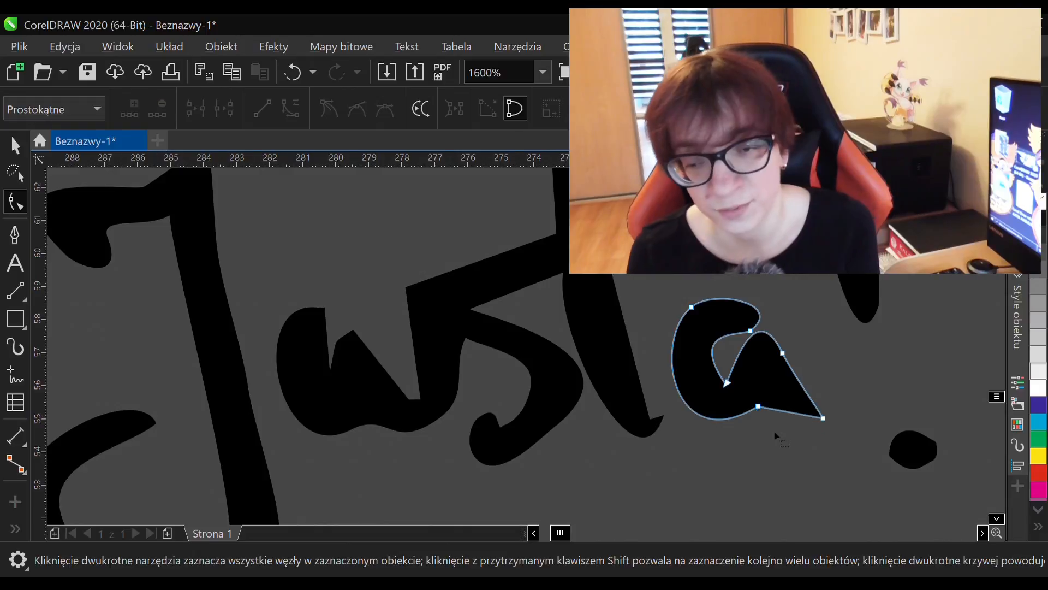
{"action": "scroll", "coordinate": [774, 448], "scroll_direction": "down", "scroll_amount": 1}
{"action": "scroll", "coordinate": [635, 415], "scroll_direction": "up", "scroll_amount": 1}
{"action": "left_click", "coordinate": [502, 447]}
{"action": "left_click_drag", "start_coordinate": [463, 340], "coordinate": [470, 356]}
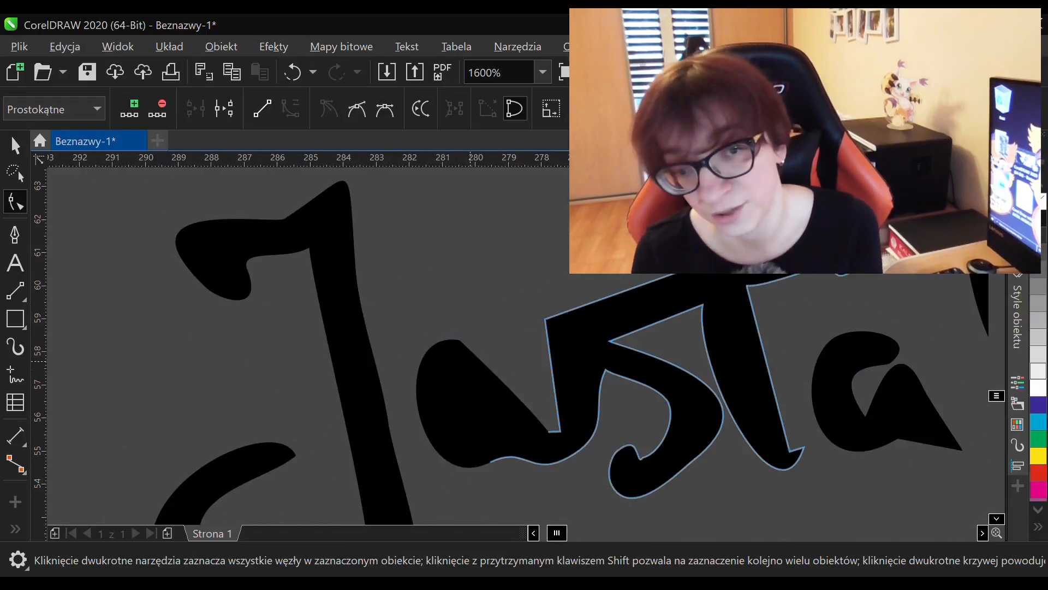
- Delete the handwritten "DNIA KAŻDY, MAŁY KOTEK..." caption beside the two tigers
{"action": "scroll", "coordinate": [407, 447], "scroll_direction": "down", "scroll_amount": 3}
{"action": "scroll", "coordinate": [398, 439], "scroll_direction": "up", "scroll_amount": 1}
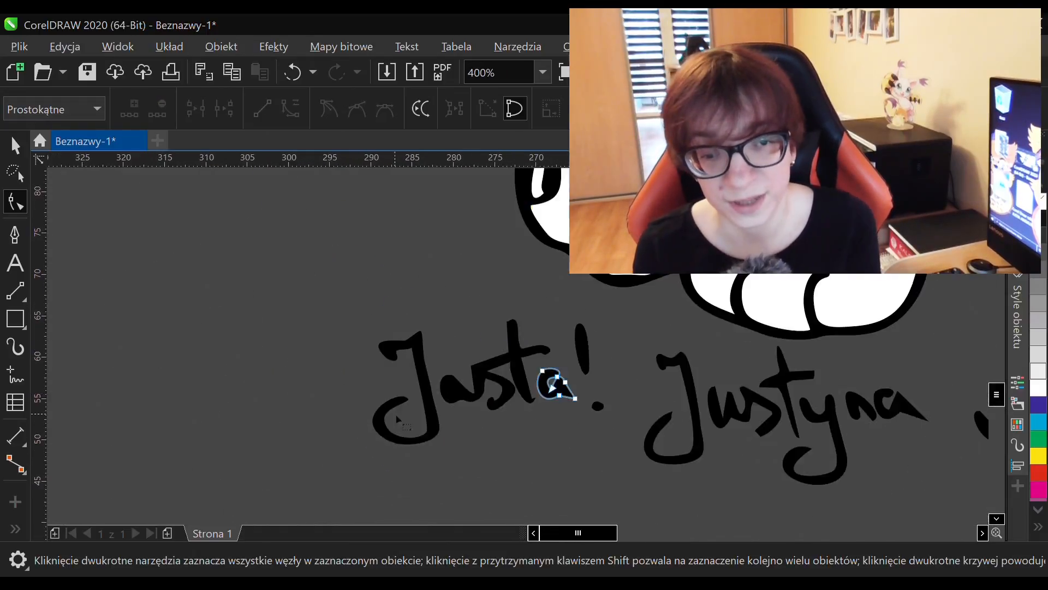
{"action": "scroll", "coordinate": [392, 444], "scroll_direction": "down", "scroll_amount": 1}
{"action": "scroll", "coordinate": [392, 445], "scroll_direction": "down", "scroll_amount": 1}
{"action": "scroll", "coordinate": [525, 426], "scroll_direction": "up", "scroll_amount": 1}
{"action": "scroll", "coordinate": [502, 350], "scroll_direction": "down", "scroll_amount": 1}
{"action": "scroll", "coordinate": [497, 240], "scroll_direction": "up", "scroll_amount": 1}
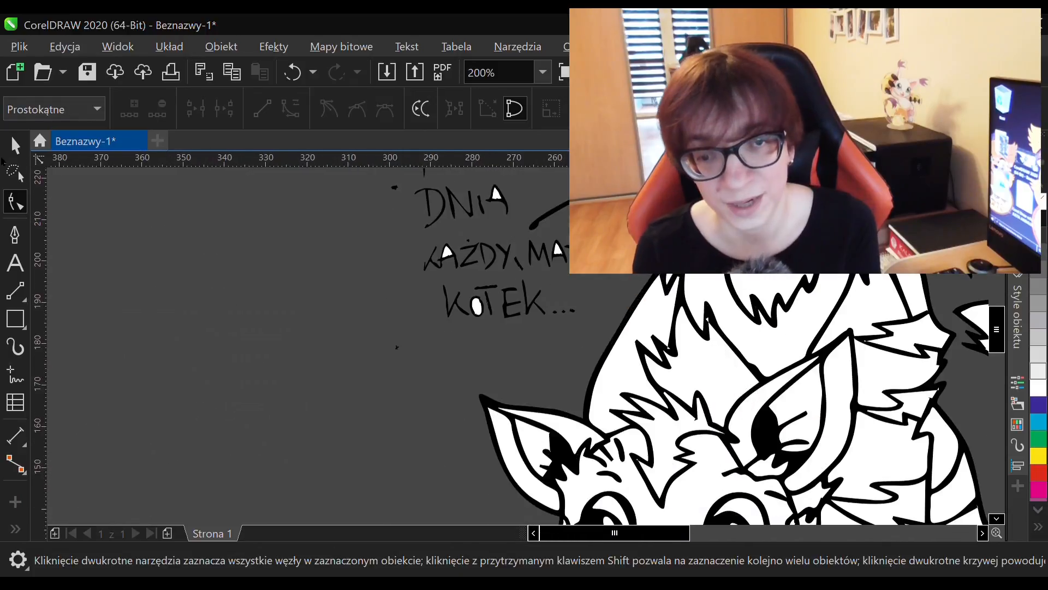
{"action": "key", "text": "space"}
{"action": "scroll", "coordinate": [470, 294], "scroll_direction": "up", "scroll_amount": 1}
{"action": "left_click_drag", "start_coordinate": [218, 321], "coordinate": [331, 440]}
{"action": "scroll", "coordinate": [533, 334], "scroll_direction": "up", "scroll_amount": 2}
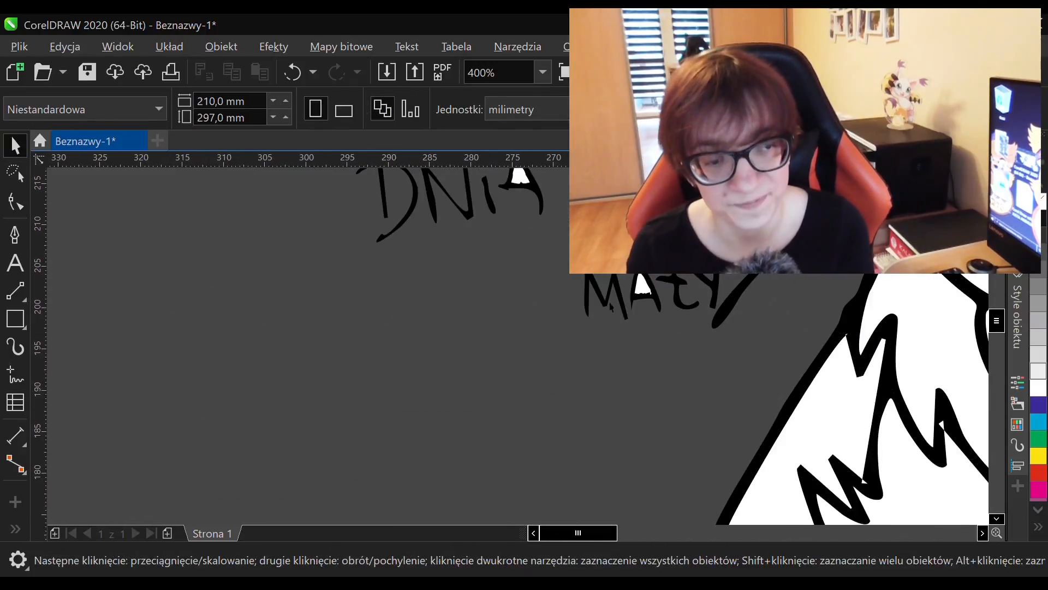
{"action": "key", "text": "Delete"}
{"action": "scroll", "coordinate": [605, 341], "scroll_direction": "up", "scroll_amount": 1}
{"action": "scroll", "coordinate": [606, 355], "scroll_direction": "down", "scroll_amount": 1}
{"action": "left_click_drag", "start_coordinate": [323, 265], "coordinate": [550, 445]}
{"action": "key", "text": "Delete"}
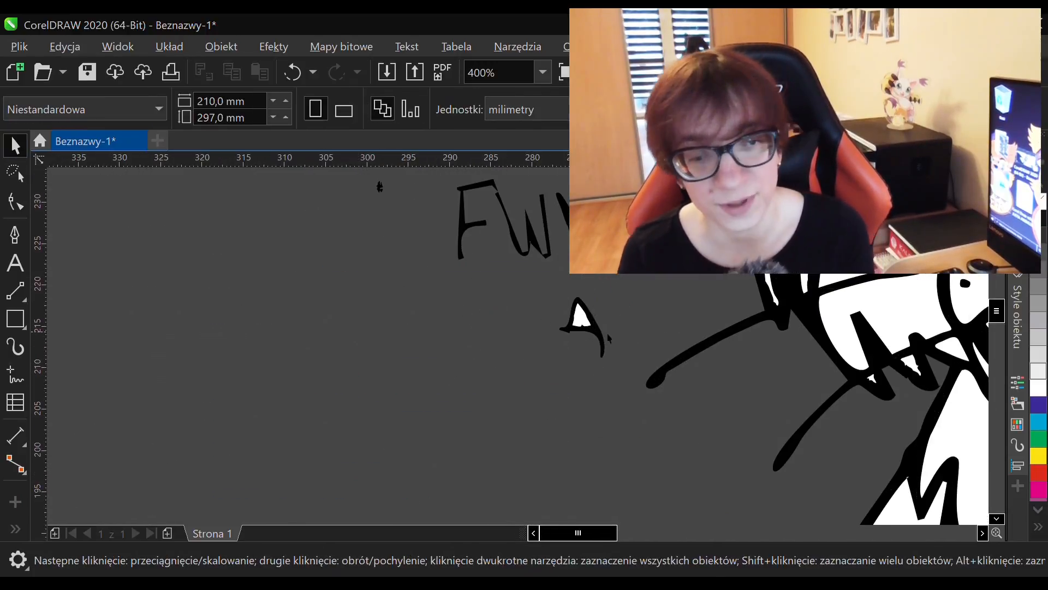
- Delete the leftover "FW" lettering beside the large tiger's head
{"action": "scroll", "coordinate": [608, 365], "scroll_direction": "down", "scroll_amount": 1}
{"action": "scroll", "coordinate": [367, 336], "scroll_direction": "up", "scroll_amount": 2}
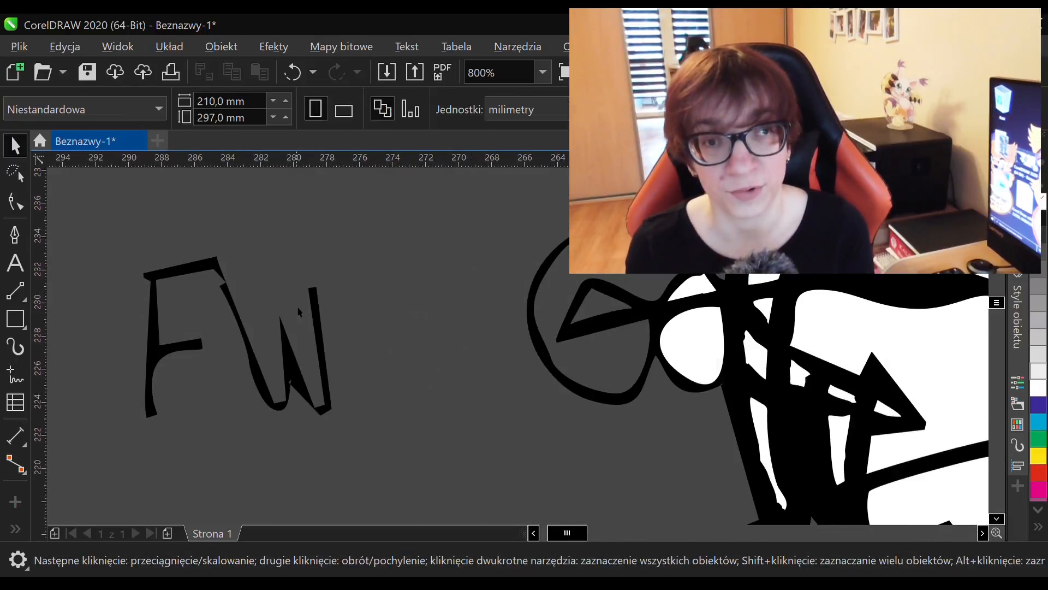
{"action": "scroll", "coordinate": [324, 311], "scroll_direction": "down", "scroll_amount": 2}
{"action": "scroll", "coordinate": [447, 377], "scroll_direction": "down", "scroll_amount": 1}
{"action": "left_click_drag", "start_coordinate": [377, 240], "coordinate": [426, 398]}
{"action": "key", "text": "Delete"}
{"action": "scroll", "coordinate": [447, 327], "scroll_direction": "up", "scroll_amount": 1}
{"action": "mouse_move", "coordinate": [370, 208]}
{"action": "left_mouse_down"}
{"action": "mouse_move", "coordinate": [521, 425]}
{"action": "mouse_move", "coordinate": [690, 452]}
{"action": "left_mouse_up"}
- Select the tiger line art for node editing and straighten the upper edge of the white patch near the left ear
{"action": "scroll", "coordinate": [690, 452], "scroll_direction": "down", "scroll_amount": 3}
{"action": "scroll", "coordinate": [690, 452], "scroll_direction": "up", "scroll_amount": 3}
{"action": "scroll", "coordinate": [690, 451], "scroll_direction": "down", "scroll_amount": 1}
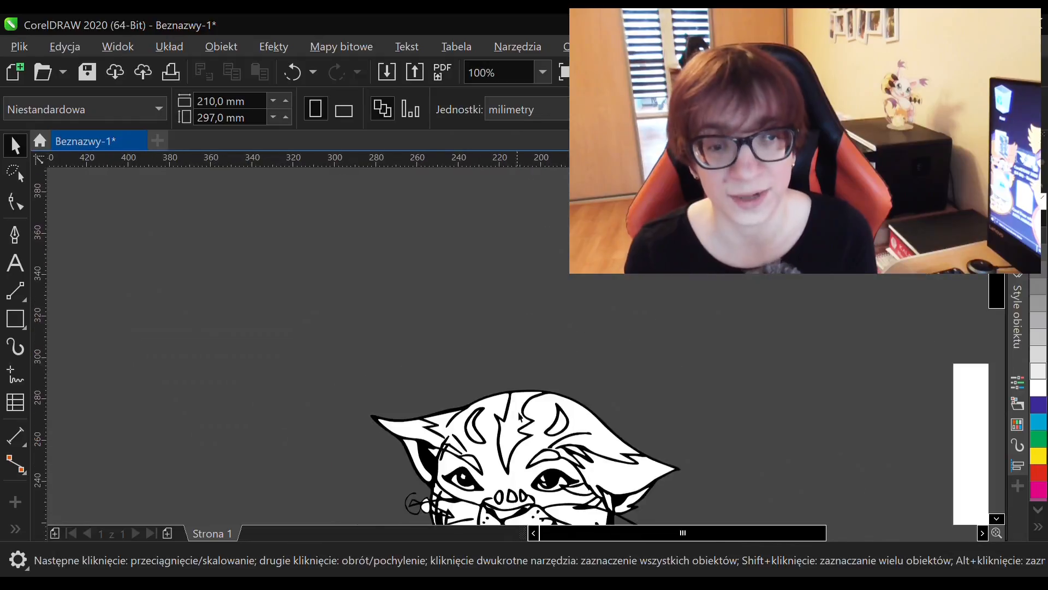
{"action": "scroll", "coordinate": [690, 451], "scroll_direction": "up", "scroll_amount": 2}
{"action": "scroll", "coordinate": [677, 299], "scroll_direction": "up", "scroll_amount": 2}
{"action": "left_click", "coordinate": [676, 299]}
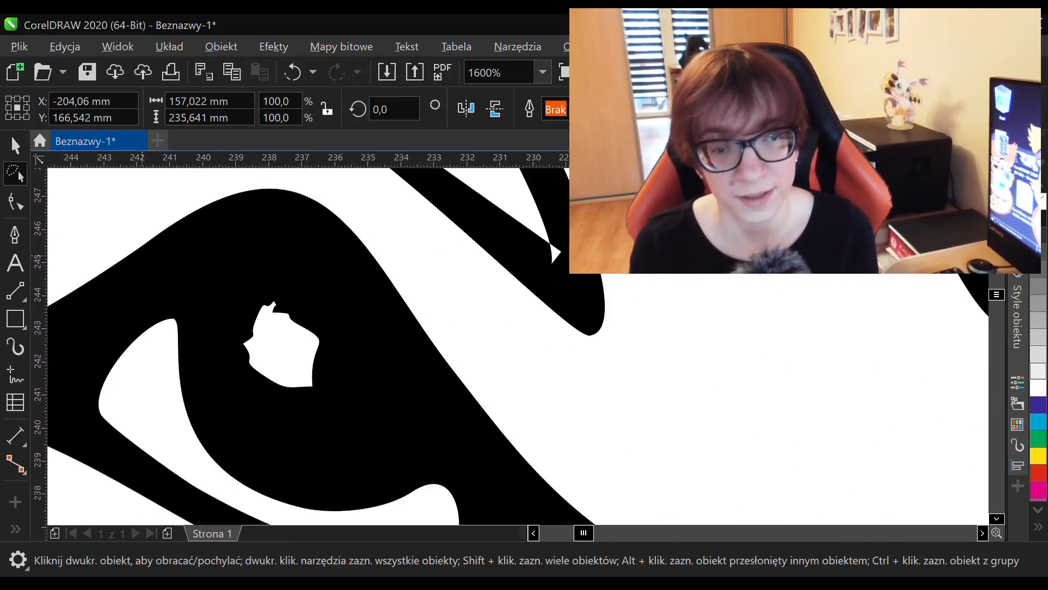
{"action": "left_click", "coordinate": [15, 202]}
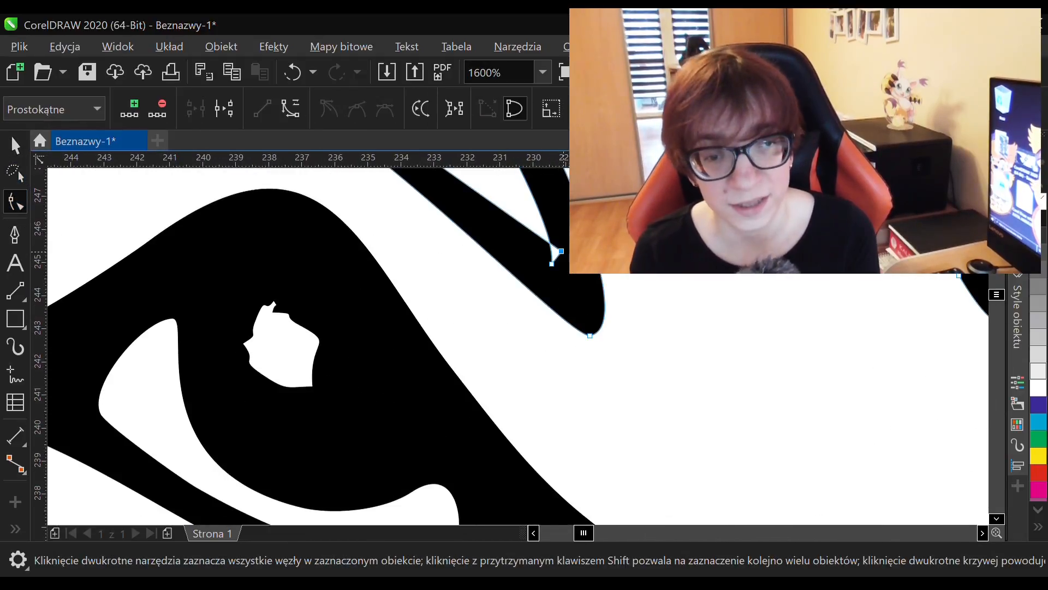
{"action": "scroll", "coordinate": [588, 371], "scroll_direction": "up", "scroll_amount": 5}
{"action": "scroll", "coordinate": [588, 371], "scroll_direction": "left", "scroll_amount": 6}
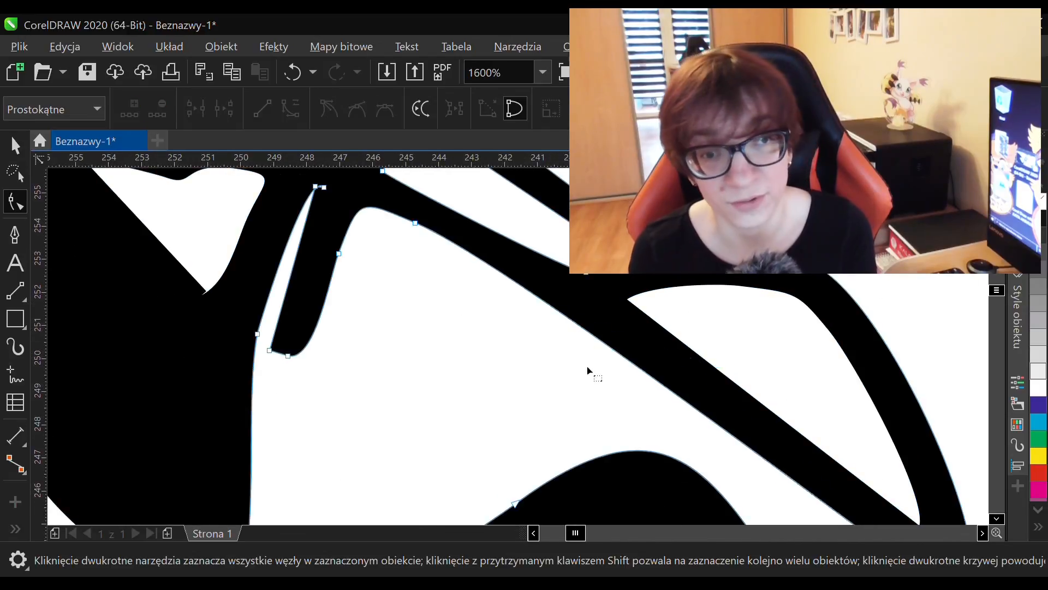
{"action": "scroll", "coordinate": [588, 371], "scroll_direction": "up", "scroll_amount": 2}
{"action": "scroll", "coordinate": [345, 288], "scroll_direction": "left", "scroll_amount": 3}
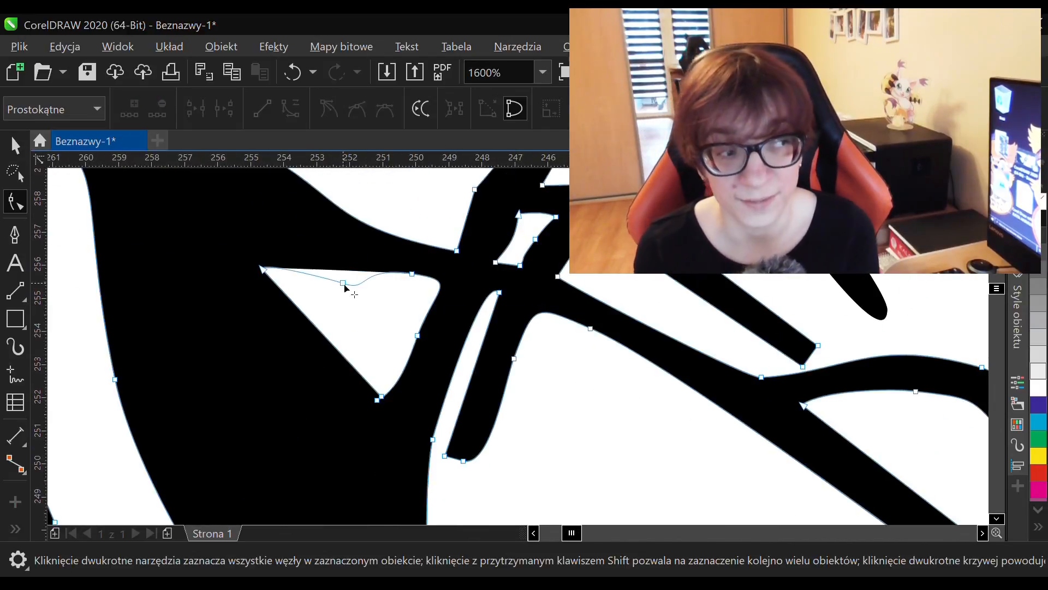
{"action": "scroll", "coordinate": [345, 288], "scroll_direction": "up", "scroll_amount": 1}
{"action": "scroll", "coordinate": [345, 288], "scroll_direction": "down", "scroll_amount": 1}
- Adjust the nodes of the fur stripes above the large tiger's right eye
{"action": "scroll", "coordinate": [345, 288], "scroll_direction": "down", "scroll_amount": 3}
{"action": "scroll", "coordinate": [345, 287], "scroll_direction": "up", "scroll_amount": 2}
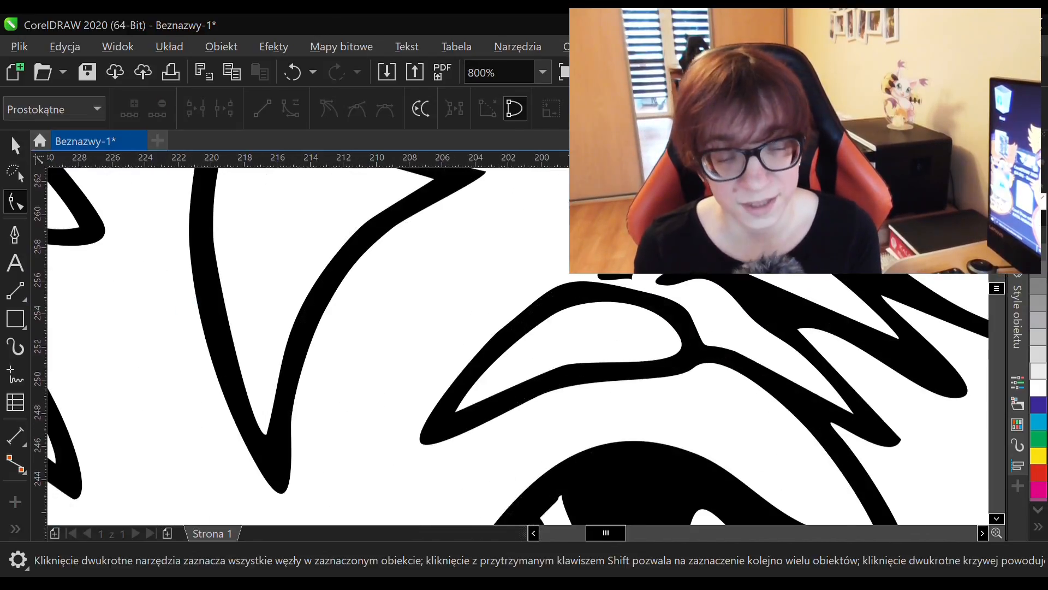
{"action": "left_click", "coordinate": [648, 285]}
{"action": "scroll", "coordinate": [649, 283], "scroll_direction": "up", "scroll_amount": 1}
{"action": "scroll", "coordinate": [480, 304], "scroll_direction": "down", "scroll_amount": 3}
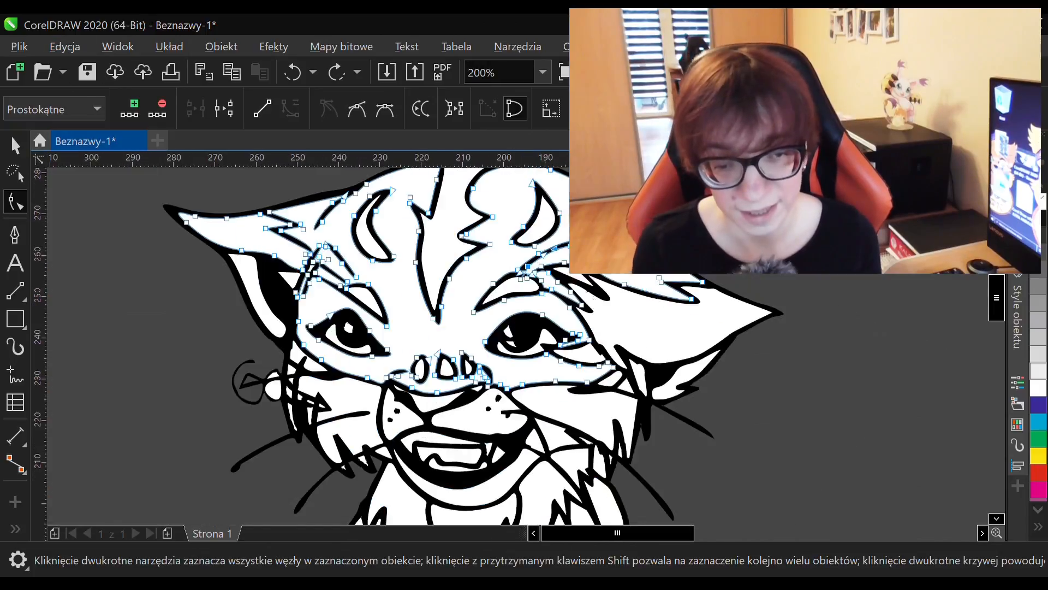
{"action": "scroll", "coordinate": [480, 304], "scroll_direction": "up", "scroll_amount": 3}
{"action": "left_click", "coordinate": [503, 266]}
{"action": "left_click_drag", "start_coordinate": [573, 404], "coordinate": [592, 403]}
- Clean up the nodes of the black fur lines between the large tiger's right cheek and ear
{"action": "scroll", "coordinate": [592, 403], "scroll_direction": "down", "scroll_amount": 1}
{"action": "scroll", "coordinate": [550, 470], "scroll_direction": "up", "scroll_amount": 1}
{"action": "scroll", "coordinate": [461, 328], "scroll_direction": "down", "scroll_amount": 1}
{"action": "left_click", "coordinate": [461, 328]}
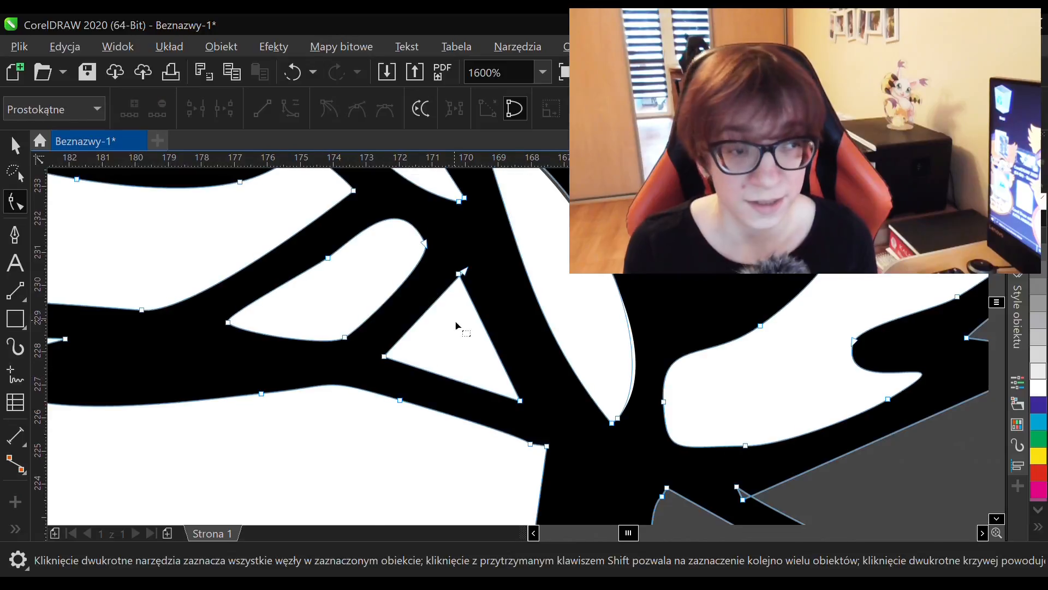
{"action": "scroll", "coordinate": [461, 328], "scroll_direction": "up", "scroll_amount": 2}
{"action": "scroll", "coordinate": [523, 308], "scroll_direction": "down", "scroll_amount": 1}
{"action": "scroll", "coordinate": [583, 385], "scroll_direction": "up", "scroll_amount": 1}
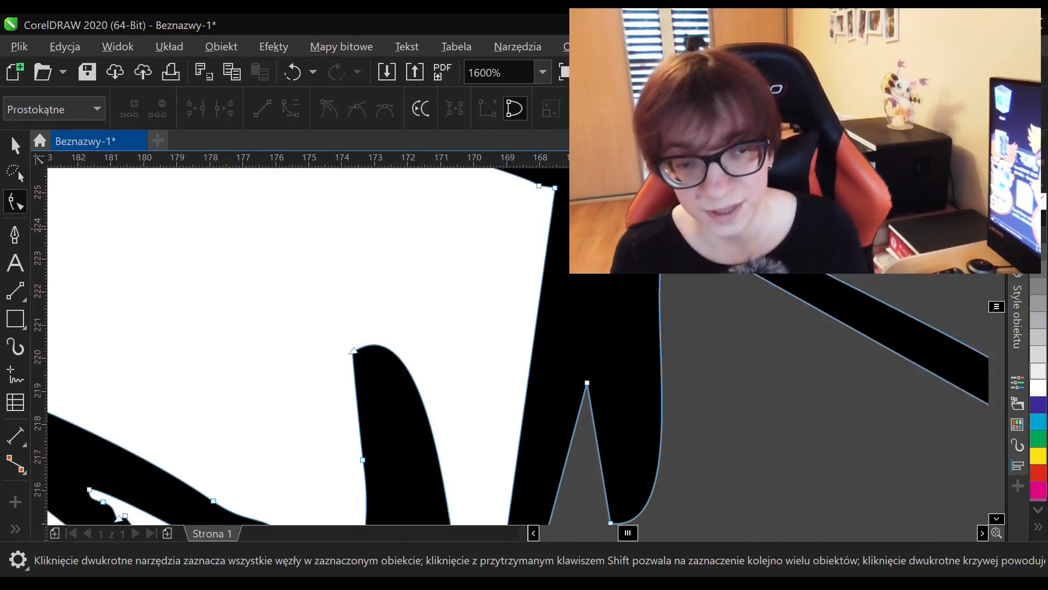
{"action": "scroll", "coordinate": [614, 343], "scroll_direction": "down", "scroll_amount": 1}
{"action": "scroll", "coordinate": [614, 342], "scroll_direction": "up", "scroll_amount": 1}
{"action": "scroll", "coordinate": [614, 342], "scroll_direction": "down", "scroll_amount": 1}
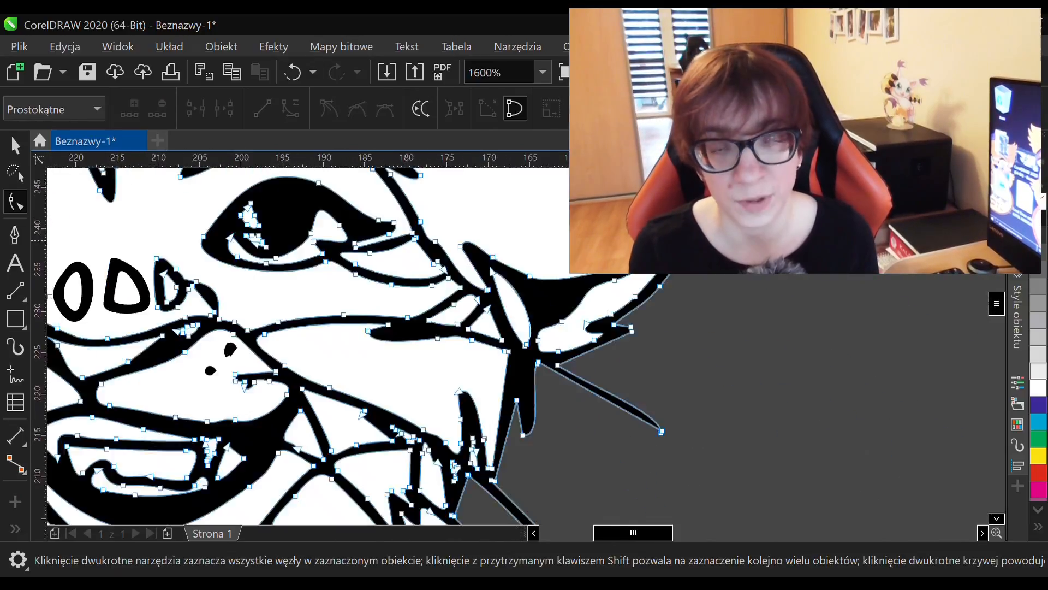
- Remove extra nodes from the two white highlights in the large tiger's right eye to smooth their outlines
{"action": "scroll", "coordinate": [613, 342], "scroll_direction": "up", "scroll_amount": 3}
{"action": "left_click", "coordinate": [536, 256]}
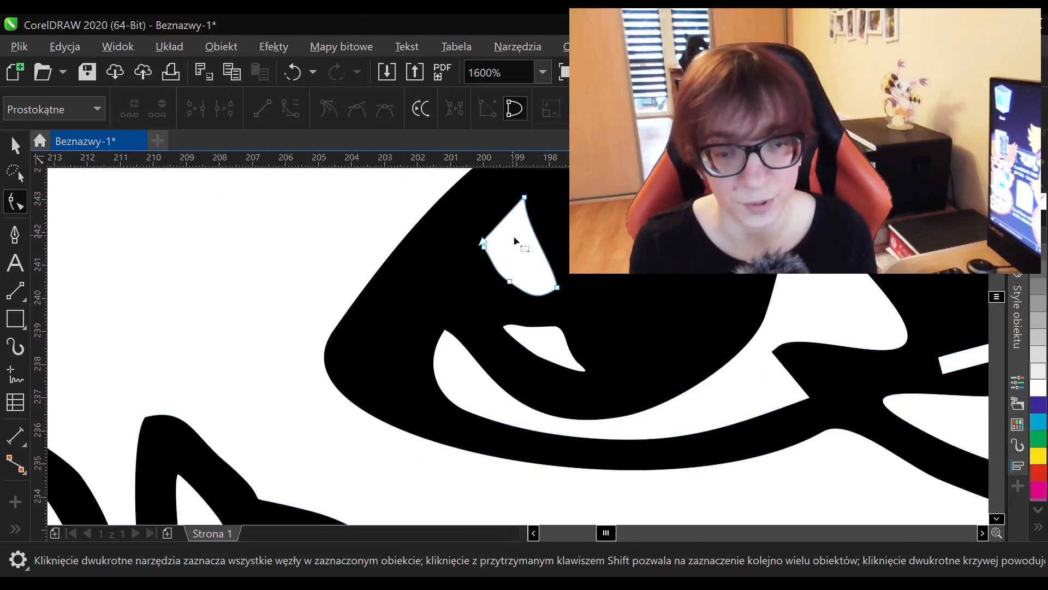
{"action": "left_click", "coordinate": [493, 256]}
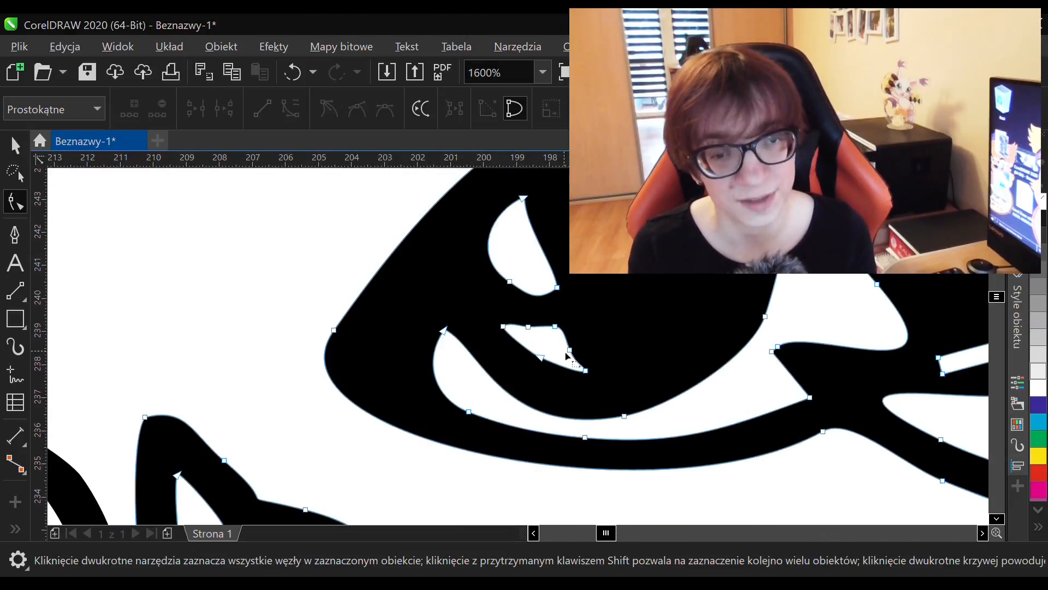
{"action": "scroll", "coordinate": [568, 347], "scroll_direction": "up", "scroll_amount": 2}
{"action": "key", "text": "Delete"}
{"action": "left_click", "coordinate": [418, 275]}
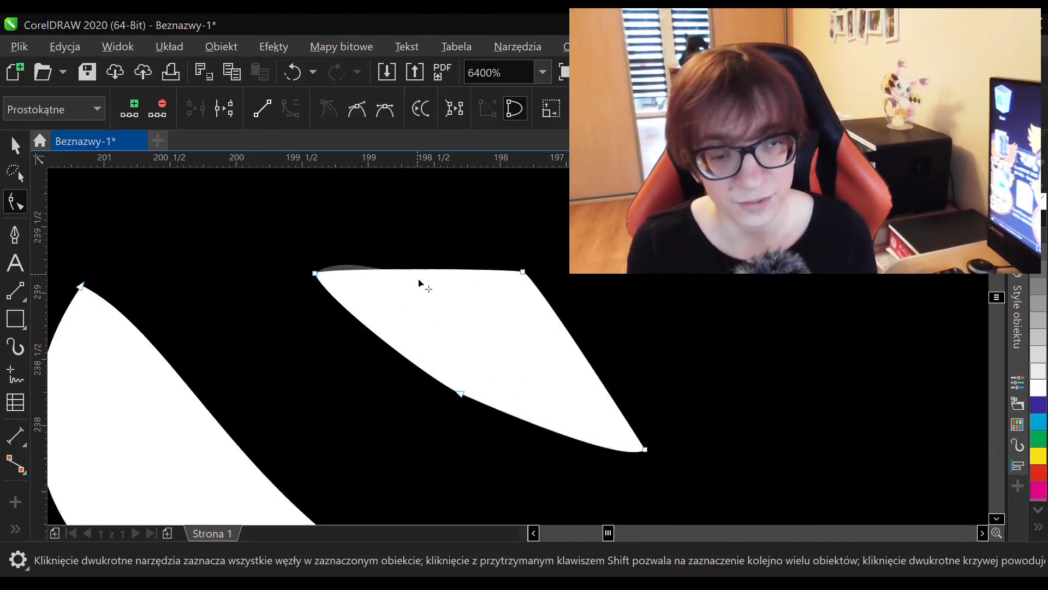
- Edit the corner node of the white area beneath the stripes on the large tiger's nose
{"action": "scroll", "coordinate": [403, 313], "scroll_direction": "down", "scroll_amount": 3}
{"action": "scroll", "coordinate": [362, 421], "scroll_direction": "up", "scroll_amount": 2}
{"action": "left_click", "coordinate": [578, 390]}
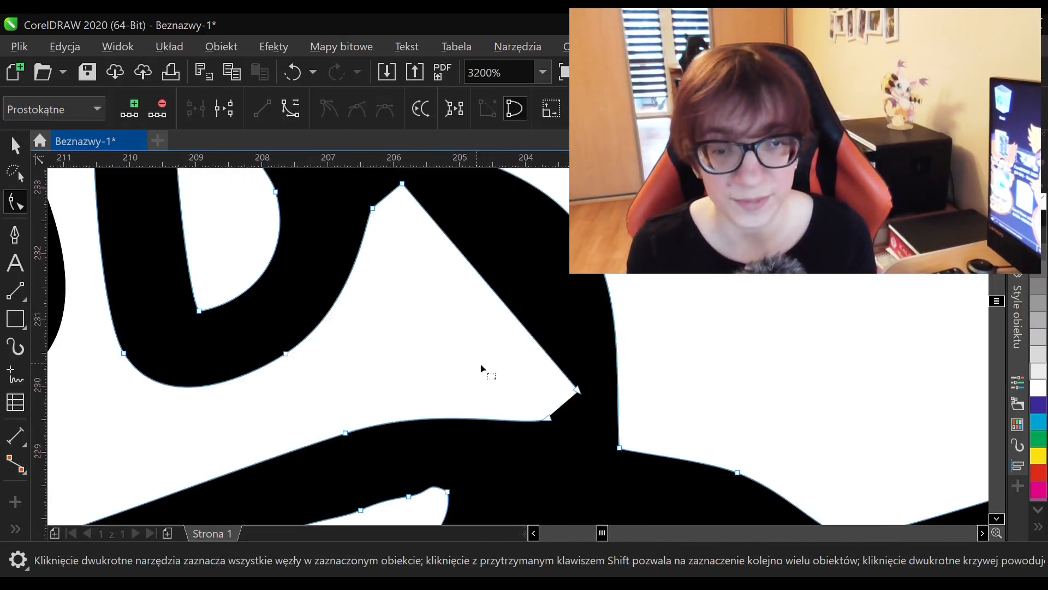
{"action": "left_click", "coordinate": [578, 390]}
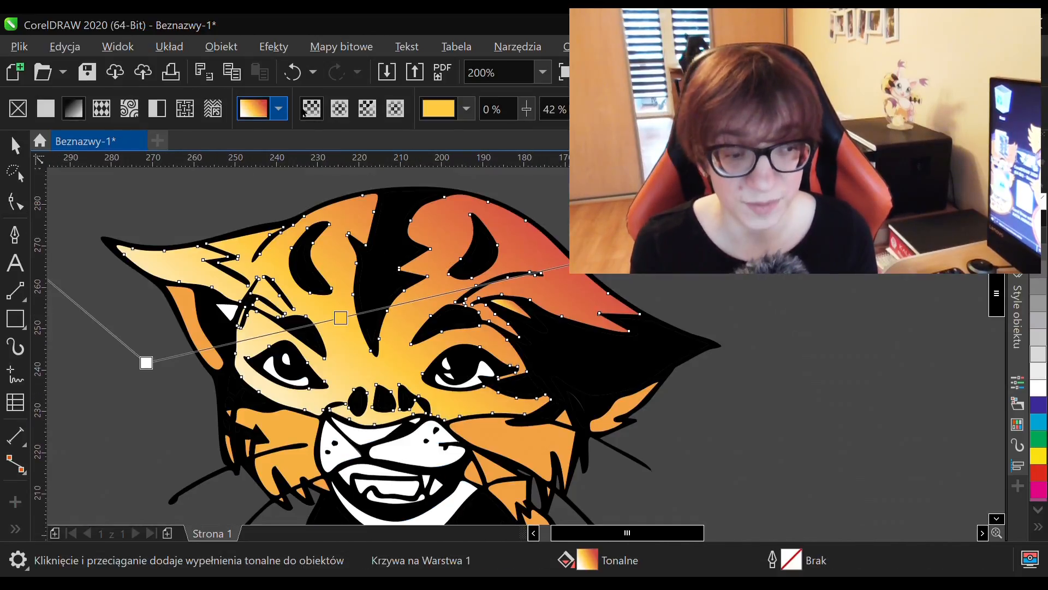
- Redirect the large tiger's face gradient to run almost vertically, light at the forehead and red at the nose
{"action": "left_click_drag", "start_coordinate": [310, 390], "coordinate": [338, 191]}
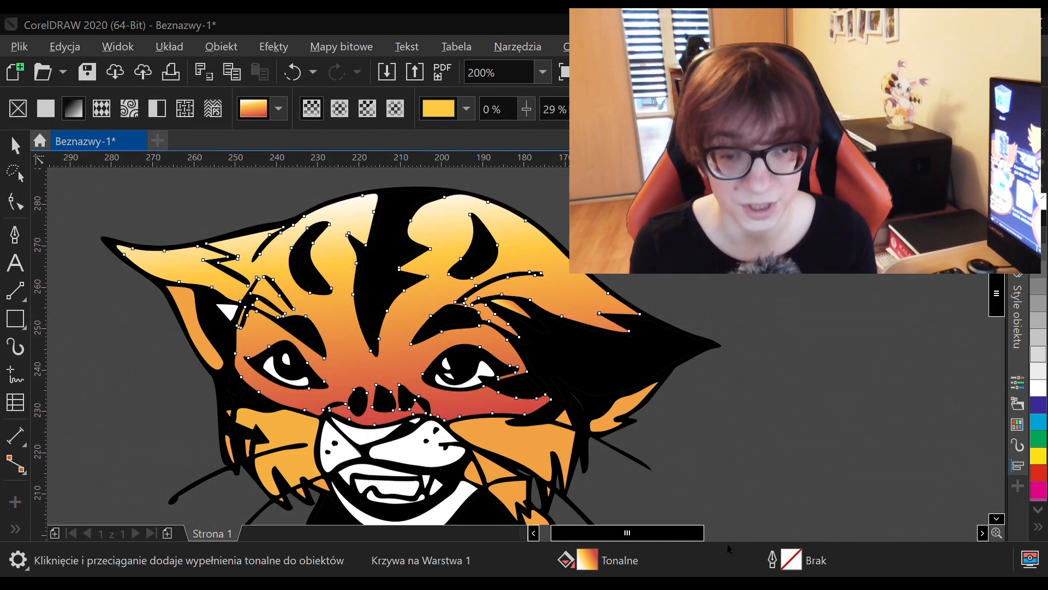
{"action": "left_click", "coordinate": [592, 256]}
{"action": "scroll", "coordinate": [592, 256], "scroll_direction": "down", "scroll_amount": 2}
{"action": "scroll", "coordinate": [549, 313], "scroll_direction": "up", "scroll_amount": 3}
{"action": "scroll", "coordinate": [548, 315], "scroll_direction": "down", "scroll_amount": 1}
{"action": "scroll", "coordinate": [548, 316], "scroll_direction": "down", "scroll_amount": 1}
{"action": "scroll", "coordinate": [487, 328], "scroll_direction": "up", "scroll_amount": 1}
{"action": "left_click", "coordinate": [487, 331]}
{"action": "left_click", "coordinate": [609, 318]}
{"action": "scroll", "coordinate": [609, 318], "scroll_direction": "down", "scroll_amount": 1}
{"action": "scroll", "coordinate": [587, 338], "scroll_direction": "up", "scroll_amount": 1}
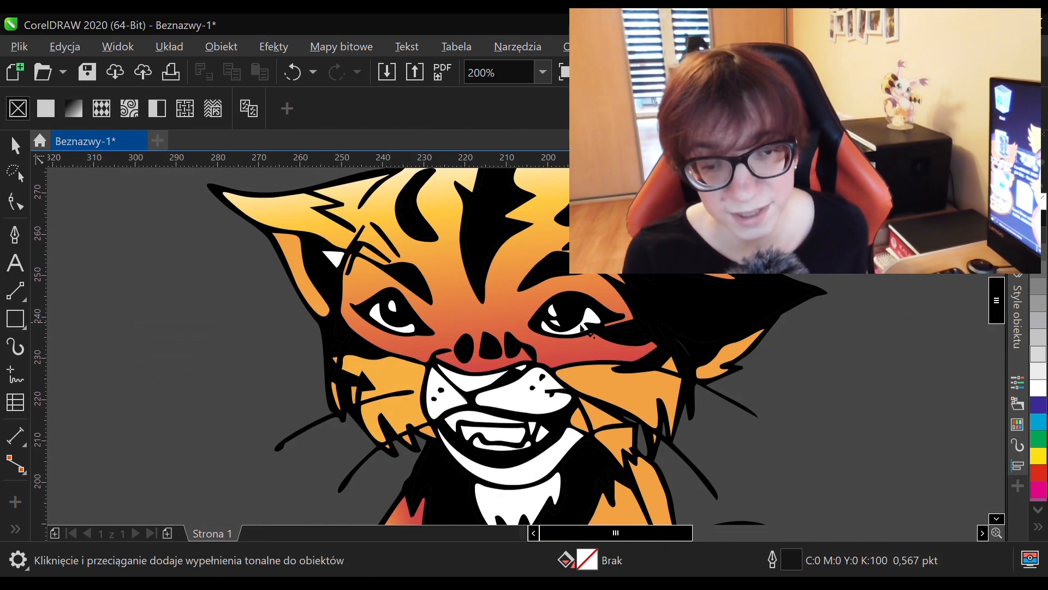
- Move the nodes in the black fur beside the right ear to close the thin gap in it
{"action": "scroll", "coordinate": [582, 327], "scroll_direction": "down", "scroll_amount": 2}
{"action": "scroll", "coordinate": [548, 390], "scroll_direction": "up", "scroll_amount": 3}
{"action": "left_click", "coordinate": [527, 350]}
{"action": "scroll", "coordinate": [759, 330], "scroll_direction": "up", "scroll_amount": 1}
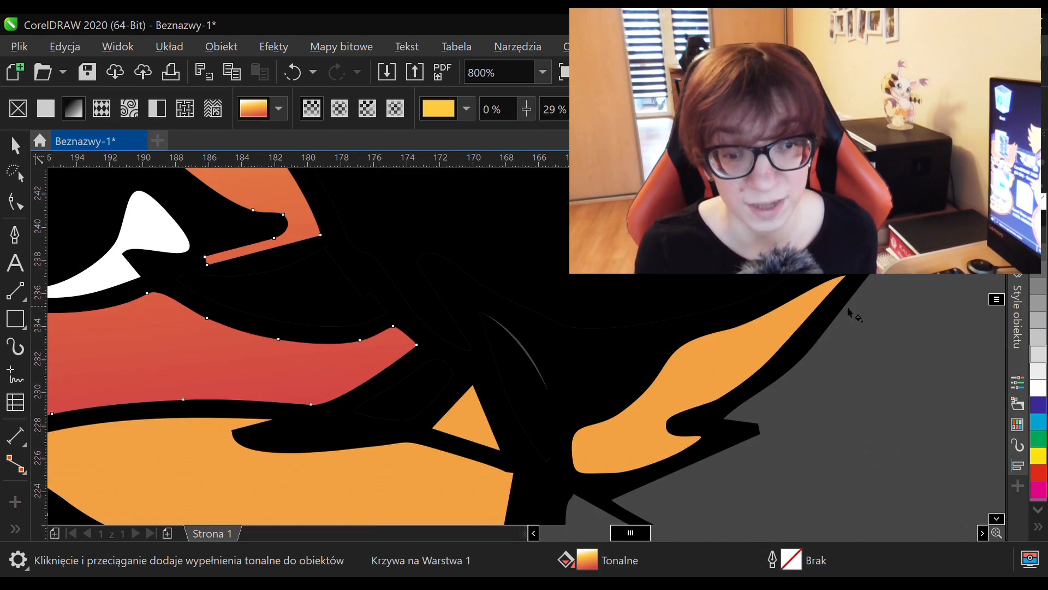
{"action": "left_click", "coordinate": [18, 204]}
{"action": "scroll", "coordinate": [556, 382], "scroll_direction": "up", "scroll_amount": 1}
{"action": "left_click", "coordinate": [524, 377]}
{"action": "left_click_drag", "start_coordinate": [515, 352], "coordinate": [534, 337]}
{"action": "scroll", "coordinate": [600, 354], "scroll_direction": "down", "scroll_amount": 2}
{"action": "scroll", "coordinate": [605, 415], "scroll_direction": "up", "scroll_amount": 2}
{"action": "left_click", "coordinate": [601, 326]}
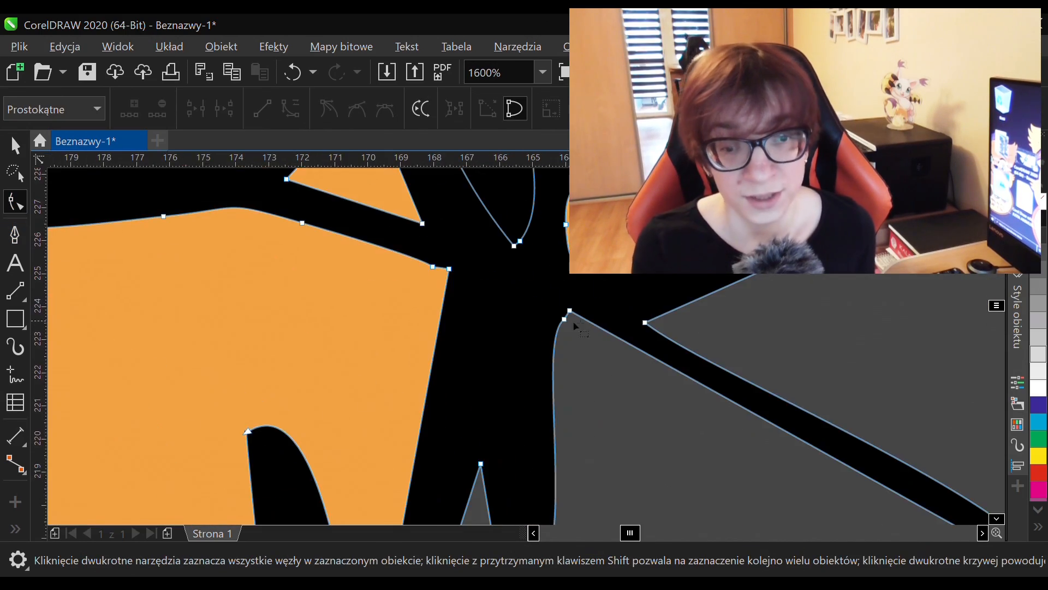
- Round off the white patch near the large tiger's left ear by reshaping its nodes
{"action": "scroll", "coordinate": [667, 406], "scroll_direction": "down", "scroll_amount": 3}
{"action": "scroll", "coordinate": [470, 377], "scroll_direction": "up", "scroll_amount": 3}
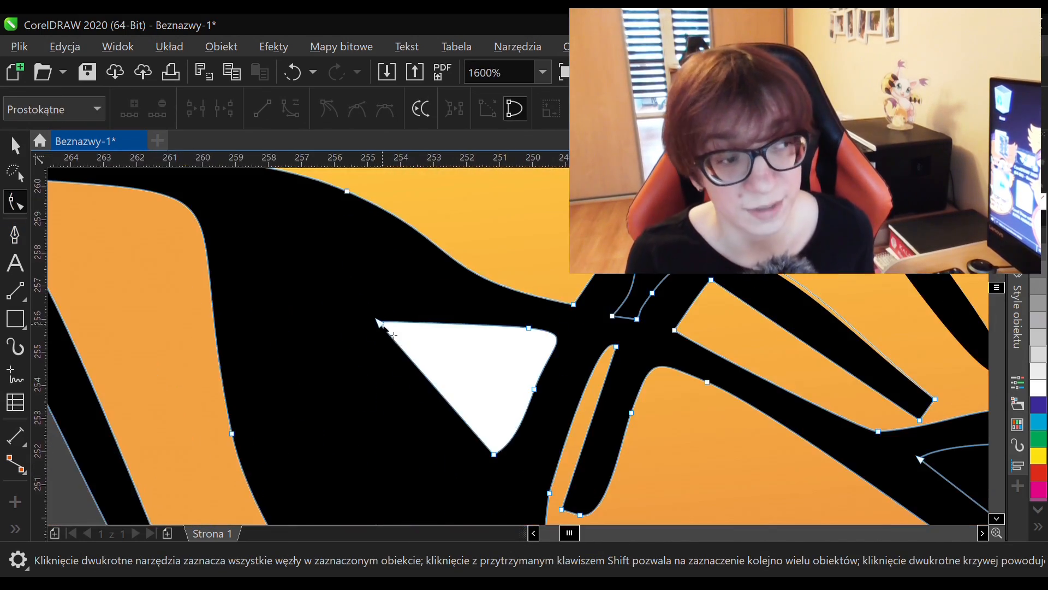
{"action": "left_click", "coordinate": [527, 333]}
{"action": "scroll", "coordinate": [457, 313], "scroll_direction": "down", "scroll_amount": 1}
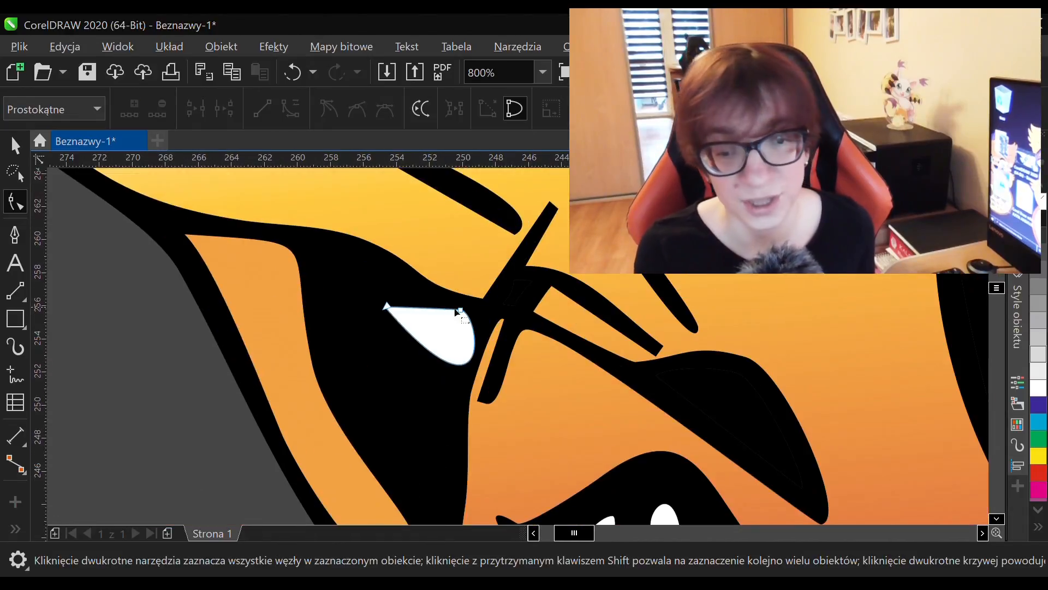
- Delete the surplus nodes along the upper edge of the yellow fill in the large tiger's left ear
{"action": "scroll", "coordinate": [462, 313], "scroll_direction": "down", "scroll_amount": 3}
{"action": "scroll", "coordinate": [615, 329], "scroll_direction": "up", "scroll_amount": 2}
{"action": "scroll", "coordinate": [614, 329], "scroll_direction": "down", "scroll_amount": 2}
{"action": "scroll", "coordinate": [455, 298], "scroll_direction": "up", "scroll_amount": 3}
{"action": "left_click", "coordinate": [388, 237]}
{"action": "key", "text": "Delete"}
{"action": "left_click", "coordinate": [398, 262]}
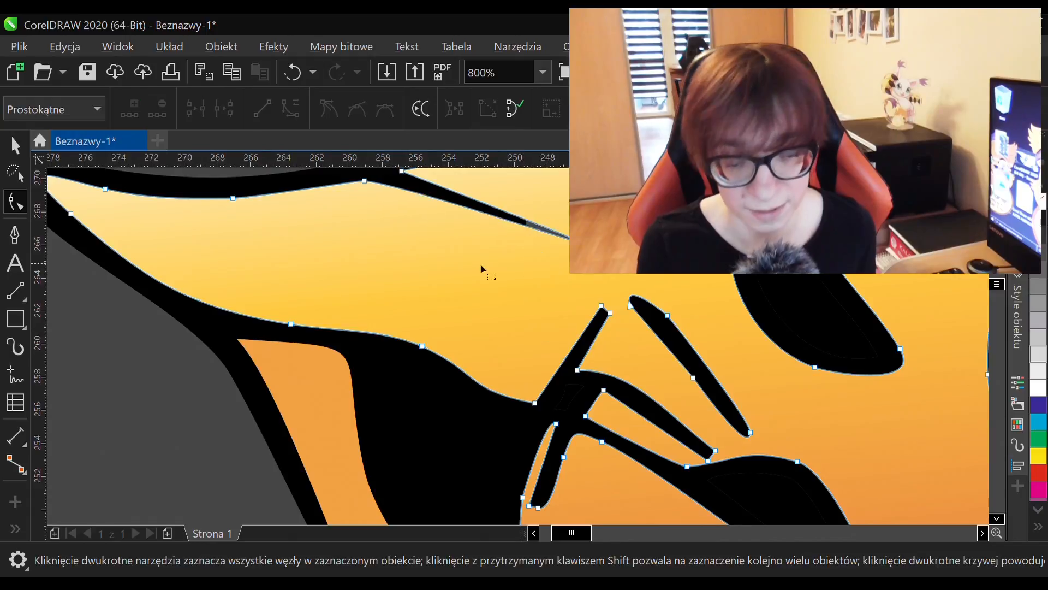
{"action": "scroll", "coordinate": [481, 268], "scroll_direction": "down", "scroll_amount": 1}
{"action": "scroll", "coordinate": [435, 218], "scroll_direction": "up", "scroll_amount": 1}
{"action": "left_click", "coordinate": [411, 231]}
{"action": "key", "text": "Delete"}
{"action": "left_click", "coordinate": [437, 232]}
{"action": "left_click", "coordinate": [279, 248]}
{"action": "key", "text": "Delete"}
{"action": "scroll", "coordinate": [427, 256], "scroll_direction": "up", "scroll_amount": 1}
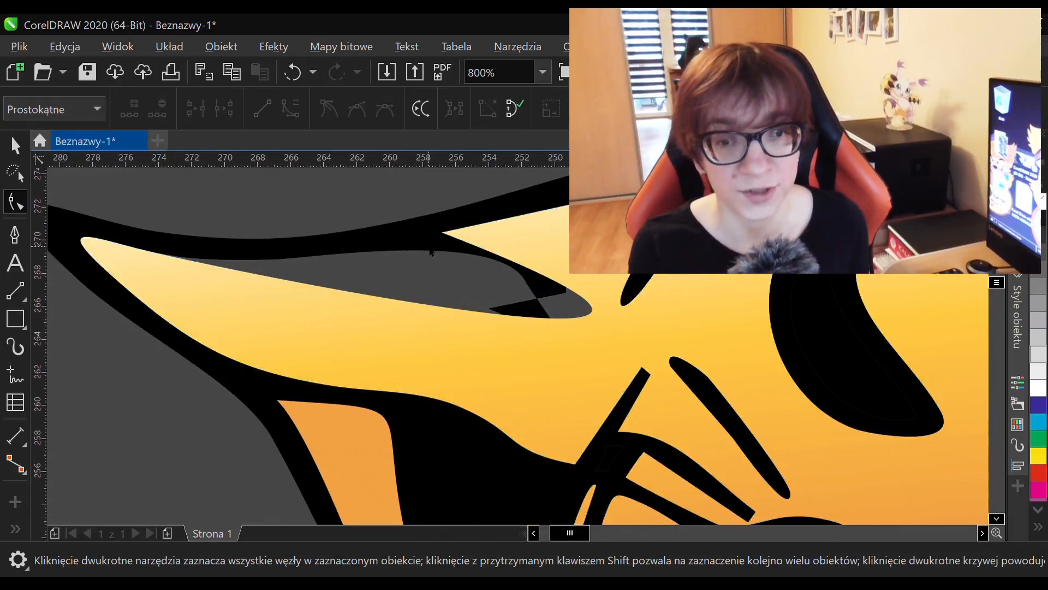
- Delete the surplus nodes from the black outline's inner edge along the top of the left ear
{"action": "left_click", "coordinate": [566, 282]}
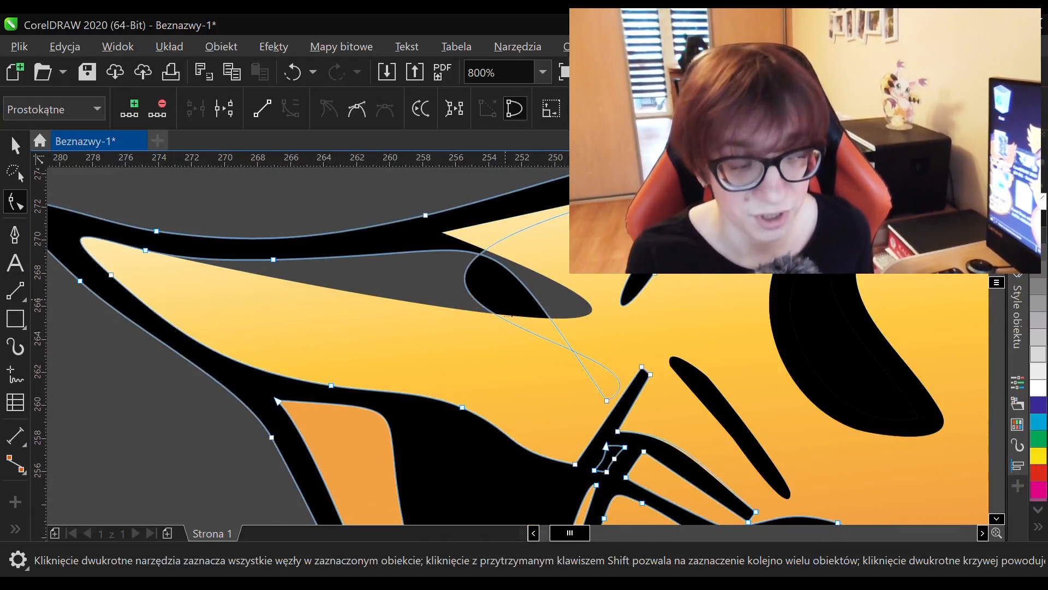
{"action": "left_click", "coordinate": [607, 402]}
{"action": "key", "text": "Delete"}
{"action": "scroll", "coordinate": [370, 270], "scroll_direction": "down", "scroll_amount": 1}
{"action": "scroll", "coordinate": [336, 283], "scroll_direction": "up", "scroll_amount": 1}
{"action": "left_click", "coordinate": [308, 248]}
{"action": "key", "text": "Delete"}
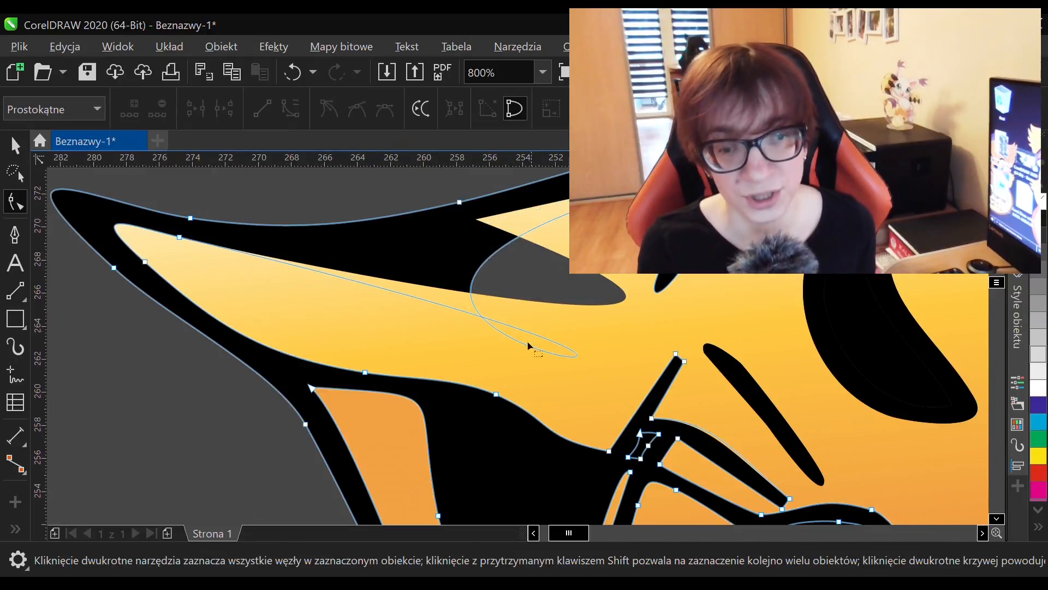
- Pull the black outline's inner curve at the left ear over the fill and remove a leftover node
{"action": "left_click_drag", "start_coordinate": [502, 312], "coordinate": [559, 353]}
{"action": "scroll", "coordinate": [429, 333], "scroll_direction": "down", "scroll_amount": 1}
{"action": "scroll", "coordinate": [489, 358], "scroll_direction": "up", "scroll_amount": 1}
{"action": "left_click", "coordinate": [441, 200]}
{"action": "double_click", "coordinate": [412, 190]}
{"action": "scroll", "coordinate": [448, 391], "scroll_direction": "down", "scroll_amount": 1}
{"action": "scroll", "coordinate": [489, 303], "scroll_direction": "up", "scroll_amount": 1}
- Reshape the upper edge of the left ear's yellow fill into a smooth curve running up to the forehead
{"action": "left_click", "coordinate": [428, 332]}
{"action": "left_click_drag", "start_coordinate": [625, 483], "coordinate": [511, 427]}
{"action": "left_click_drag", "start_coordinate": [470, 353], "coordinate": [381, 374]}
{"action": "left_click_drag", "start_coordinate": [508, 426], "coordinate": [415, 402]}
{"action": "left_click", "coordinate": [361, 368]}
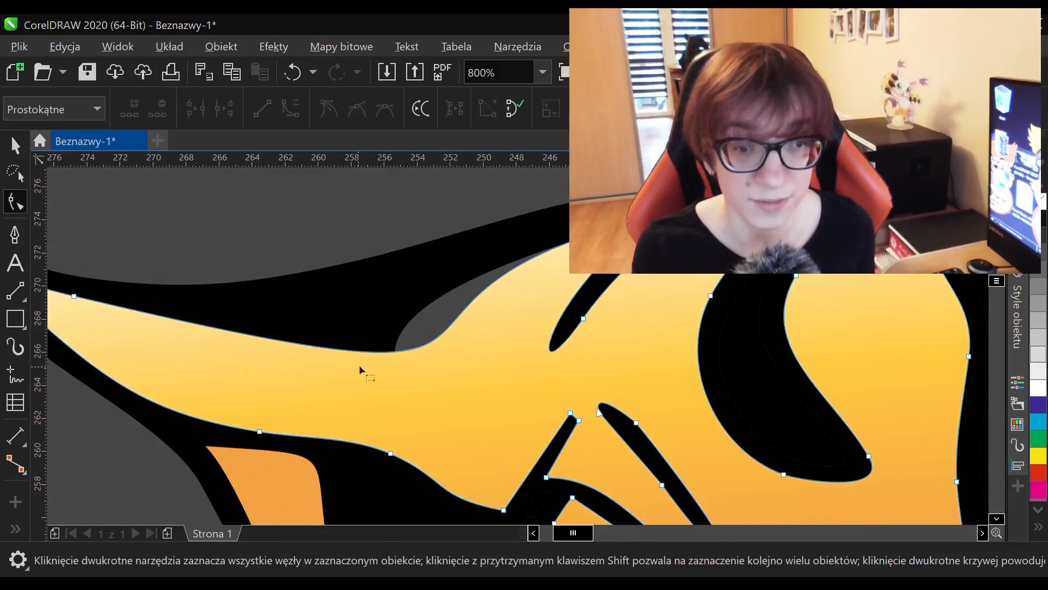
- Remove the extra outline node at the base of the left ear and pull the curve inward to cover the grey gap
{"action": "scroll", "coordinate": [360, 369], "scroll_direction": "down", "scroll_amount": 1}
{"action": "left_click", "coordinate": [380, 378]}
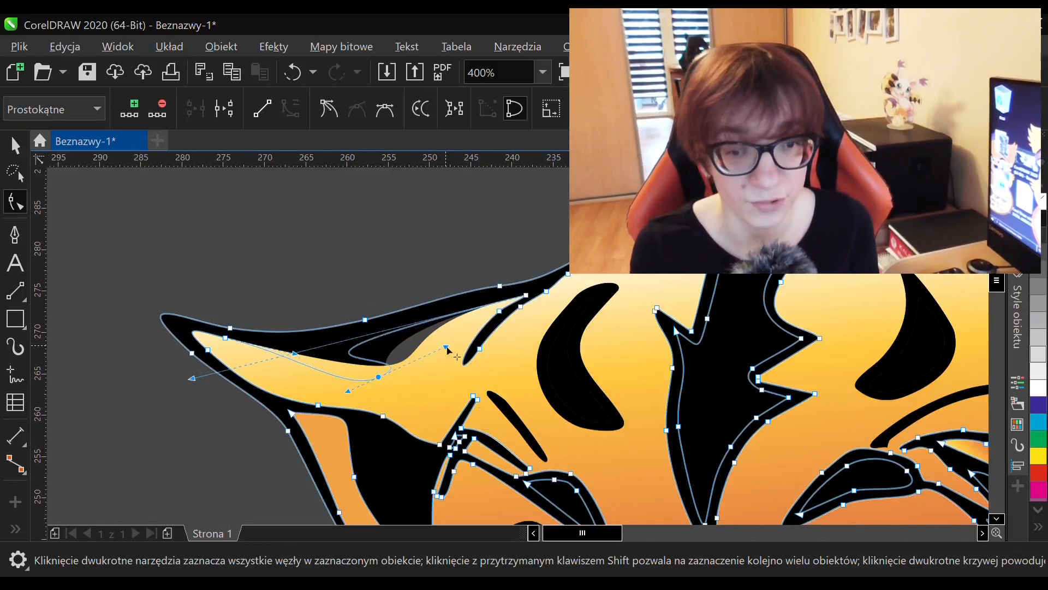
{"action": "left_click_drag", "start_coordinate": [447, 347], "coordinate": [448, 348]}
{"action": "double_click", "coordinate": [378, 376]}
{"action": "scroll", "coordinate": [374, 359], "scroll_direction": "up", "scroll_amount": 1}
{"action": "left_click_drag", "start_coordinate": [377, 362], "coordinate": [445, 396]}
{"action": "scroll", "coordinate": [342, 266], "scroll_direction": "down", "scroll_amount": 2}
- Examine the small gradient piece and the surrounding fills beside the large tiger's right eyebrow
{"action": "key", "text": "space"}
{"action": "left_click", "coordinate": [187, 320]}
{"action": "left_click_drag", "start_coordinate": [651, 311], "coordinate": [543, 264]}
{"action": "scroll", "coordinate": [543, 264], "scroll_direction": "up", "scroll_amount": 1}
{"action": "left_click", "coordinate": [494, 300]}
{"action": "scroll", "coordinate": [494, 300], "scroll_direction": "down", "scroll_amount": 1}
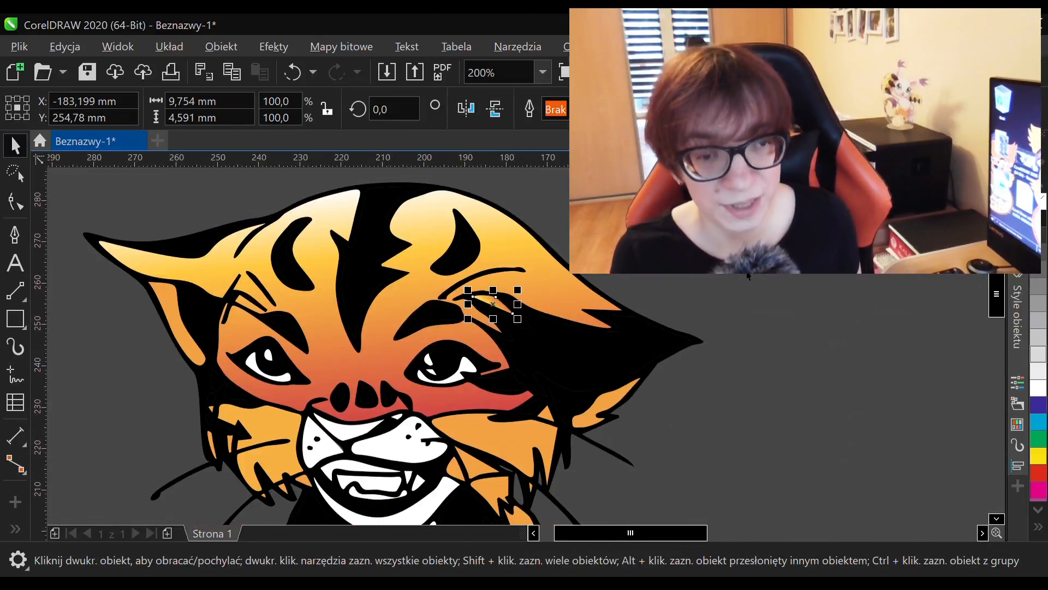
{"action": "left_click", "coordinate": [644, 310]}
{"action": "scroll", "coordinate": [470, 305], "scroll_direction": "up", "scroll_amount": 2}
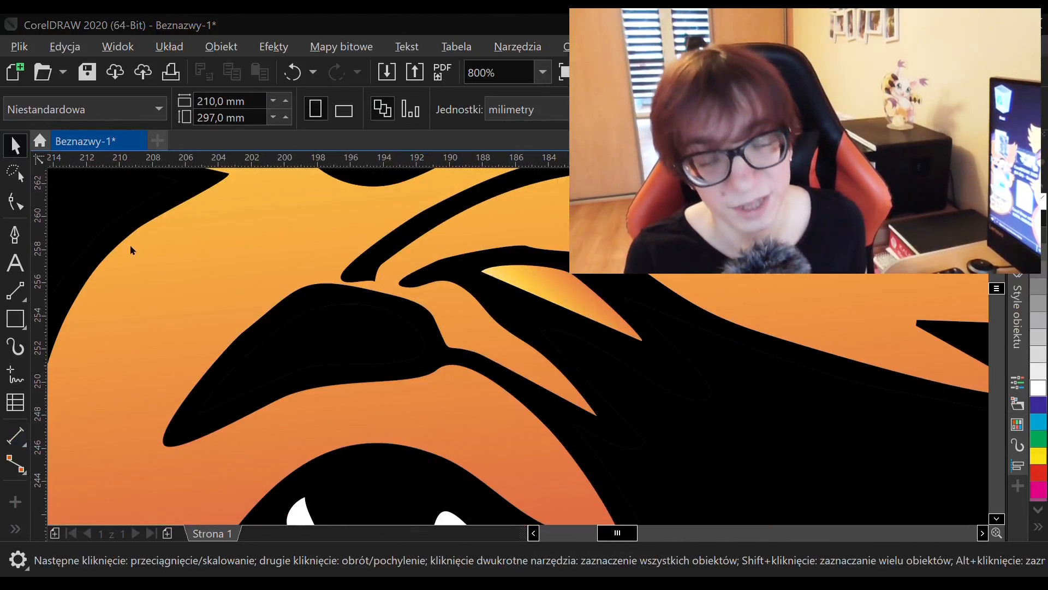
{"action": "left_click", "coordinate": [132, 261]}
{"action": "left_click", "coordinate": [503, 335]}
{"action": "key", "text": "ctrl+z"}
{"action": "scroll", "coordinate": [505, 337], "scroll_direction": "up", "scroll_amount": 1}
{"action": "left_click", "coordinate": [504, 336]}
{"action": "left_click", "coordinate": [553, 225]}
{"action": "scroll", "coordinate": [687, 278], "scroll_direction": "down", "scroll_amount": 4}
{"action": "scroll", "coordinate": [611, 349], "scroll_direction": "up", "scroll_amount": 3}
{"action": "key", "text": "space"}
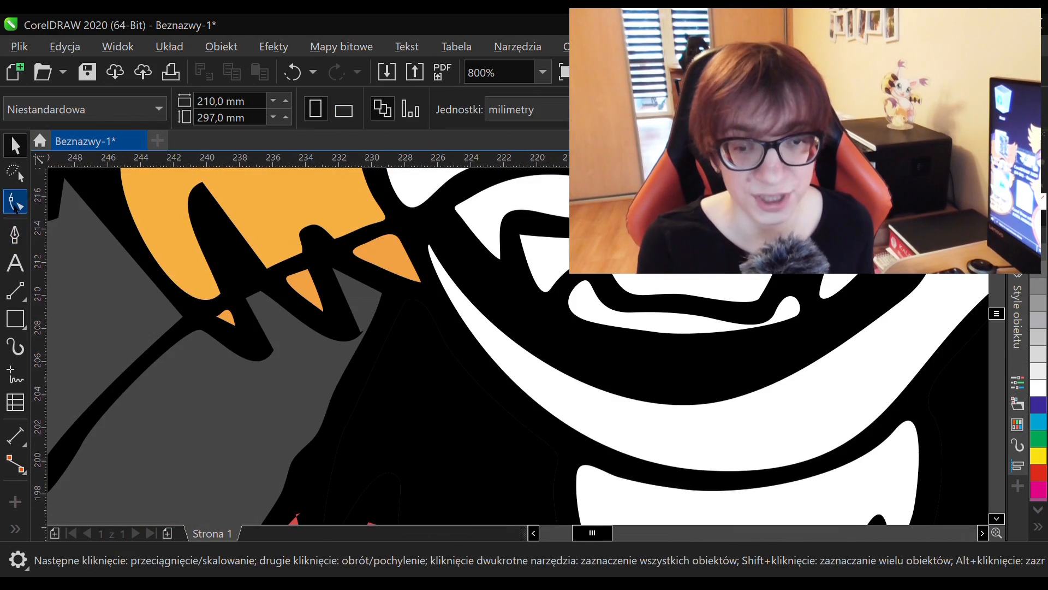
{"action": "left_click", "coordinate": [15, 203]}
{"action": "left_click", "coordinate": [410, 361]}
{"action": "scroll", "coordinate": [410, 360], "scroll_direction": "up", "scroll_amount": 1}
{"action": "scroll", "coordinate": [402, 376], "scroll_direction": "down", "scroll_amount": 3}
{"action": "left_click", "coordinate": [15, 146]}
{"action": "left_click", "coordinate": [164, 306]}
{"action": "scroll", "coordinate": [502, 336], "scroll_direction": "down", "scroll_amount": 1}
{"action": "scroll", "coordinate": [437, 180], "scroll_direction": "down", "scroll_amount": 1}
{"action": "scroll", "coordinate": [470, 245], "scroll_direction": "up", "scroll_amount": 3}
- Apply a gradient fill to the large tiger's right cheek, red along the upper edge and yellow below
{"action": "left_click", "coordinate": [575, 315]}
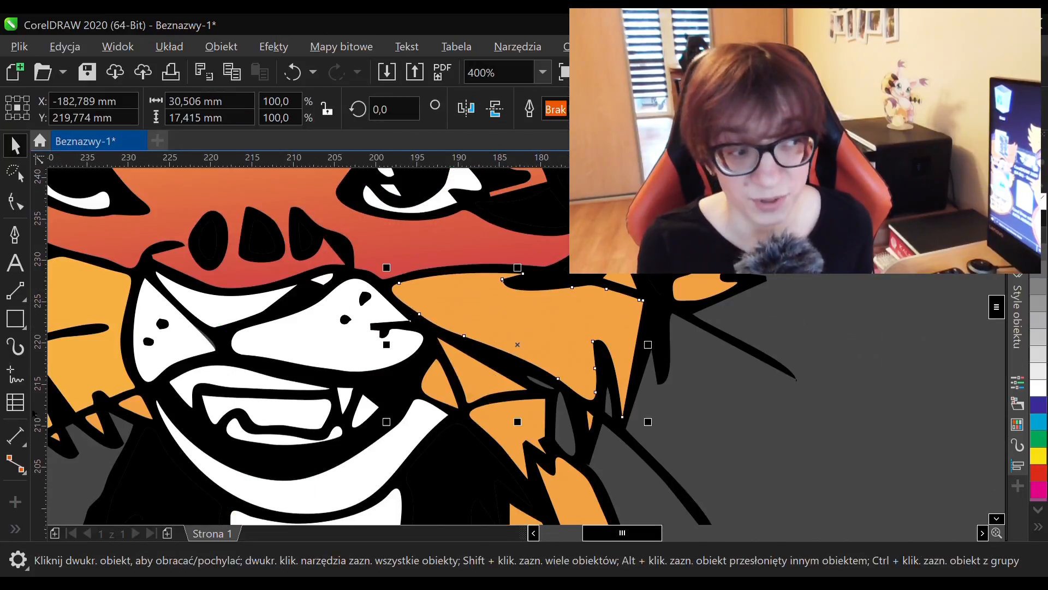
{"action": "scroll", "coordinate": [437, 293], "scroll_direction": "down", "scroll_amount": 2}
{"action": "scroll", "coordinate": [438, 294], "scroll_direction": "up", "scroll_amount": 1}
{"action": "key", "text": "g"}
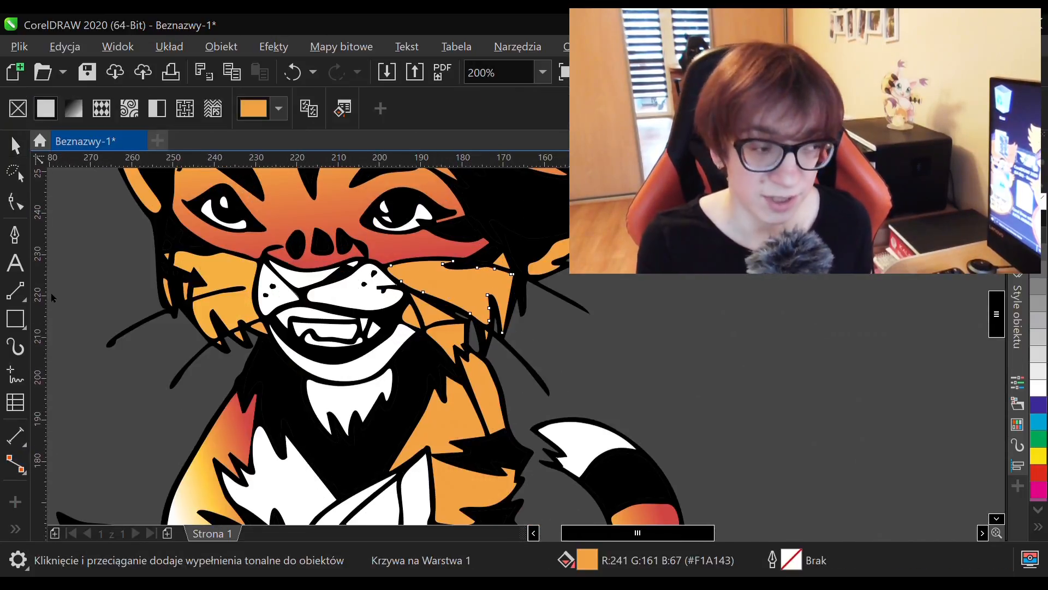
{"action": "left_click_drag", "start_coordinate": [456, 334], "coordinate": [416, 349]}
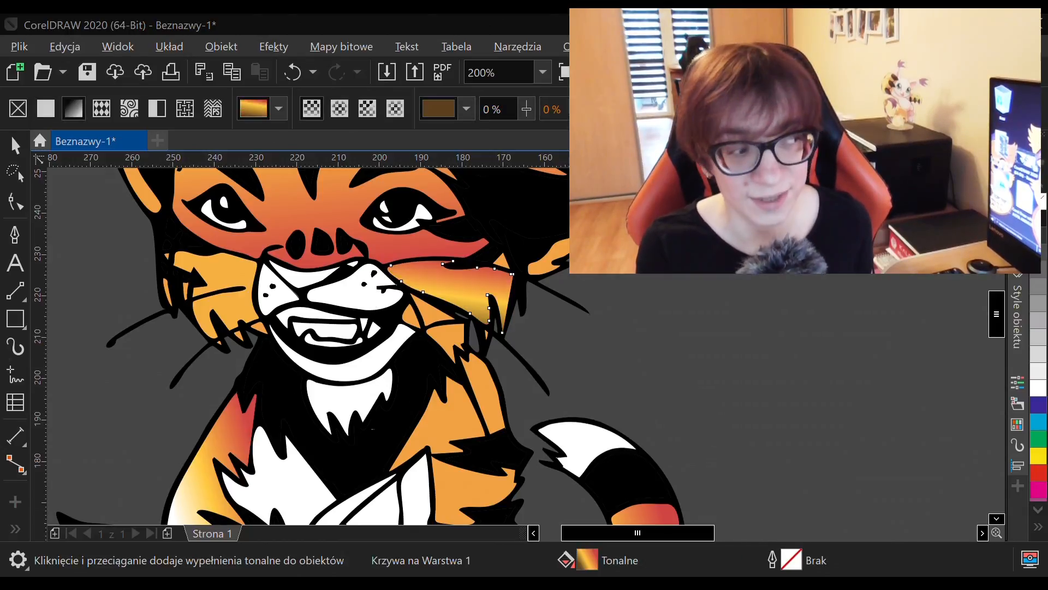
- Adjust the right cheek's gradient to blend from red through yellow to white and stretch it further down
{"action": "left_click", "coordinate": [309, 366]}
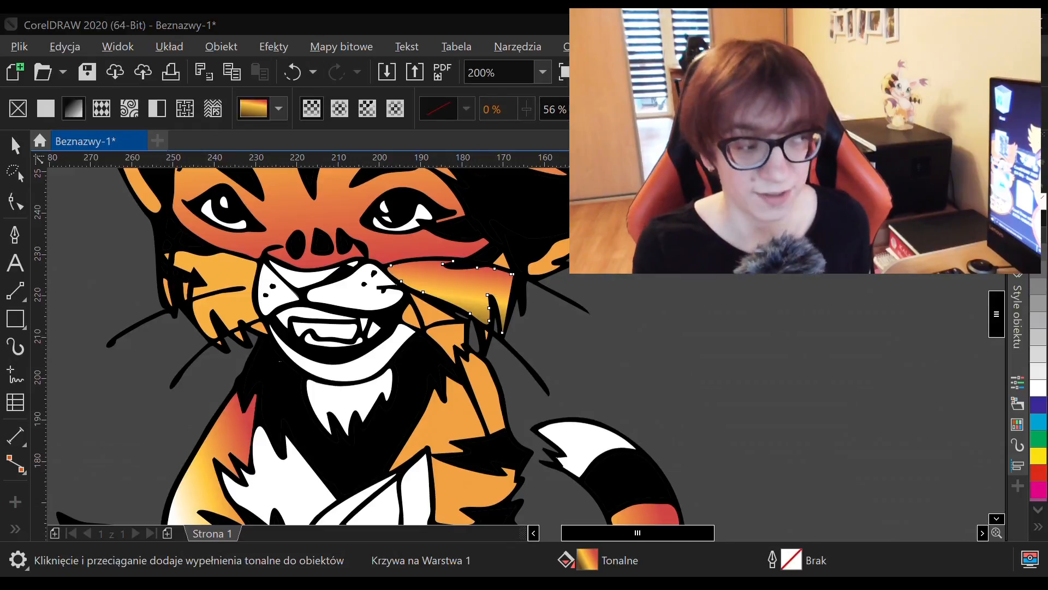
{"action": "left_click_drag", "start_coordinate": [442, 317], "coordinate": [443, 314]}
{"action": "scroll", "coordinate": [390, 297], "scroll_direction": "up", "scroll_amount": 1}
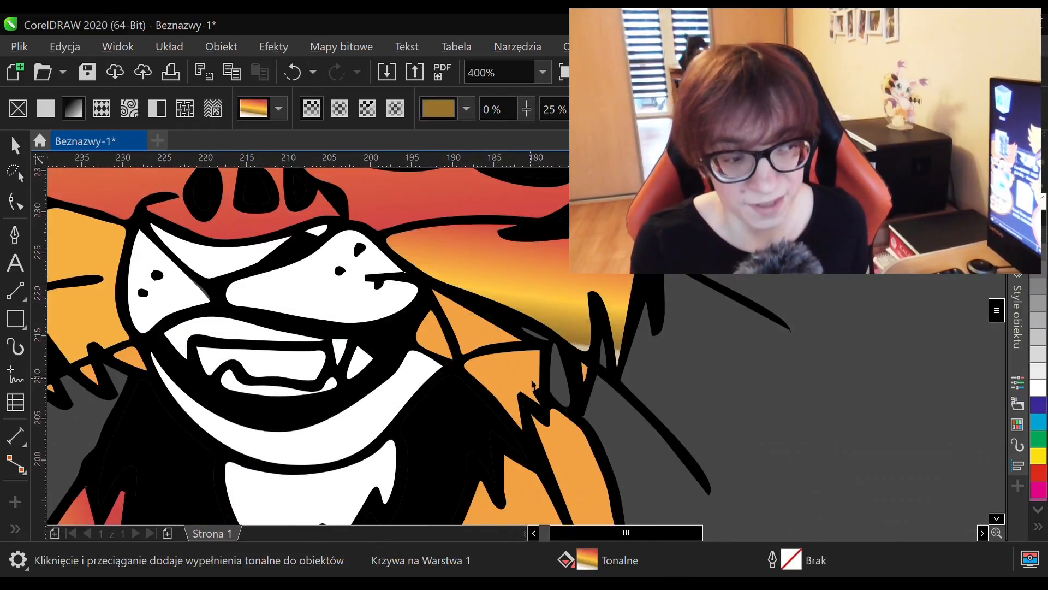
{"action": "scroll", "coordinate": [532, 378], "scroll_direction": "down", "scroll_amount": 1}
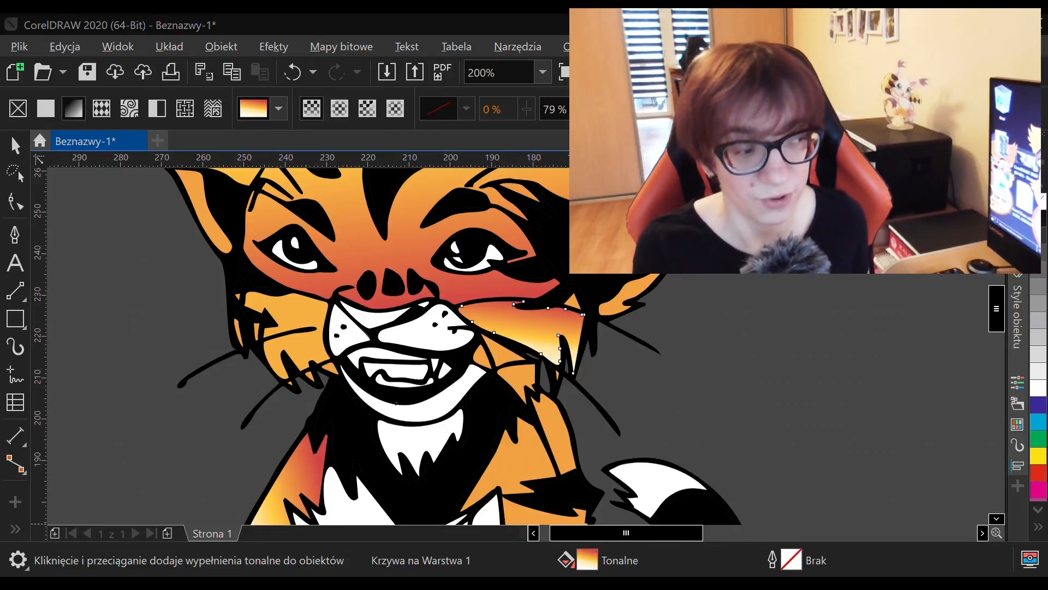
{"action": "left_click_drag", "start_coordinate": [527, 335], "coordinate": [524, 352]}
{"action": "left_click", "coordinate": [849, 363]}
{"action": "scroll", "coordinate": [850, 362], "scroll_direction": "down", "scroll_amount": 1}
{"action": "scroll", "coordinate": [833, 375], "scroll_direction": "up", "scroll_amount": 1}
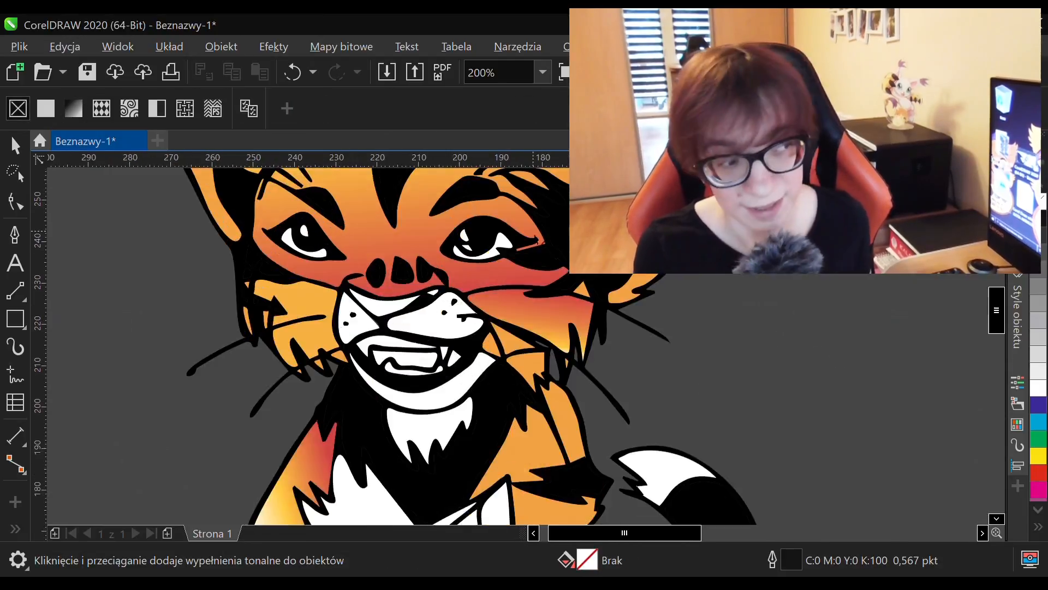
- Copy the right cheek's gradient fill onto the large tiger's left cheek with the Attributes Eyedropper
{"action": "scroll", "coordinate": [754, 353], "scroll_direction": "down", "scroll_amount": 1}
{"action": "scroll", "coordinate": [671, 323], "scroll_direction": "up", "scroll_amount": 2}
{"action": "scroll", "coordinate": [385, 384], "scroll_direction": "down", "scroll_amount": 2}
{"action": "scroll", "coordinate": [458, 365], "scroll_direction": "up", "scroll_amount": 2}
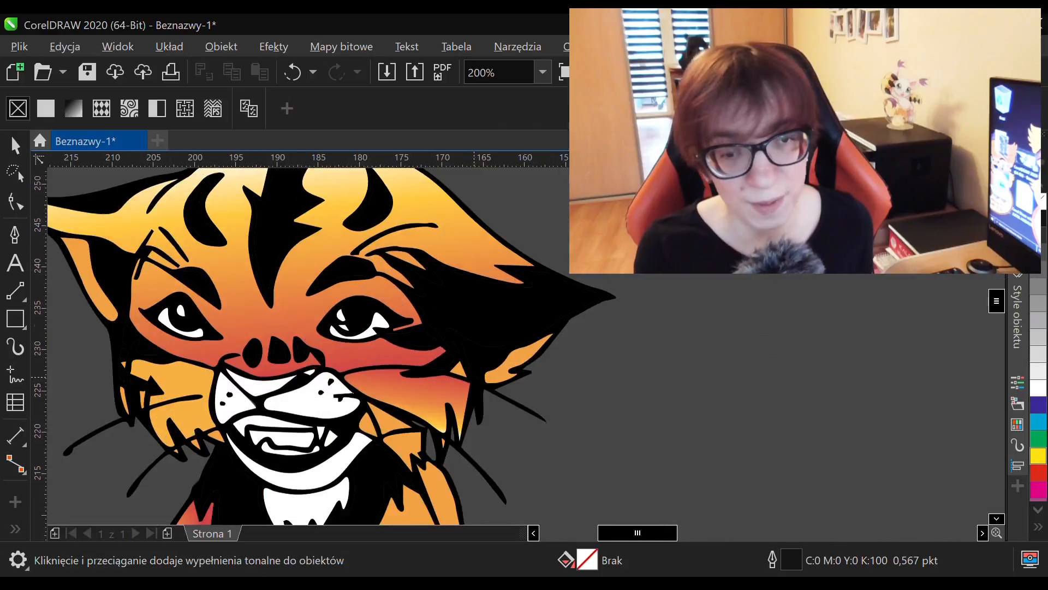
{"action": "left_click", "coordinate": [452, 399]}
{"action": "left_click", "coordinate": [56, 289]}
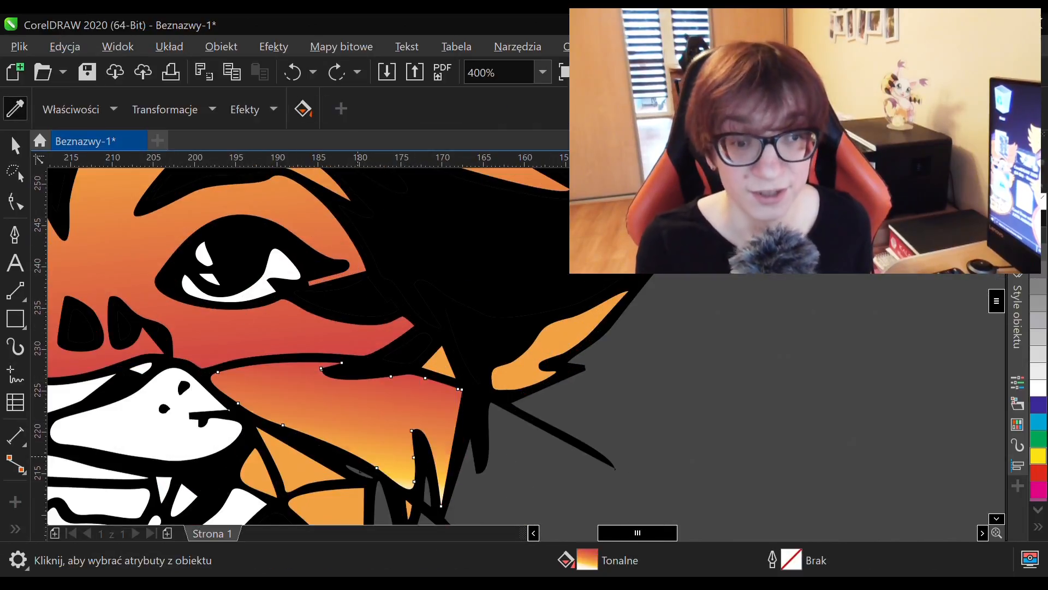
{"action": "left_click", "coordinate": [367, 402]}
{"action": "scroll", "coordinate": [368, 403], "scroll_direction": "down", "scroll_amount": 2}
{"action": "scroll", "coordinate": [256, 404], "scroll_direction": "up", "scroll_amount": 2}
{"action": "scroll", "coordinate": [268, 336], "scroll_direction": "down", "scroll_amount": 1}
{"action": "scroll", "coordinate": [394, 367], "scroll_direction": "up", "scroll_amount": 1}
{"action": "scroll", "coordinate": [407, 368], "scroll_direction": "down", "scroll_amount": 1}
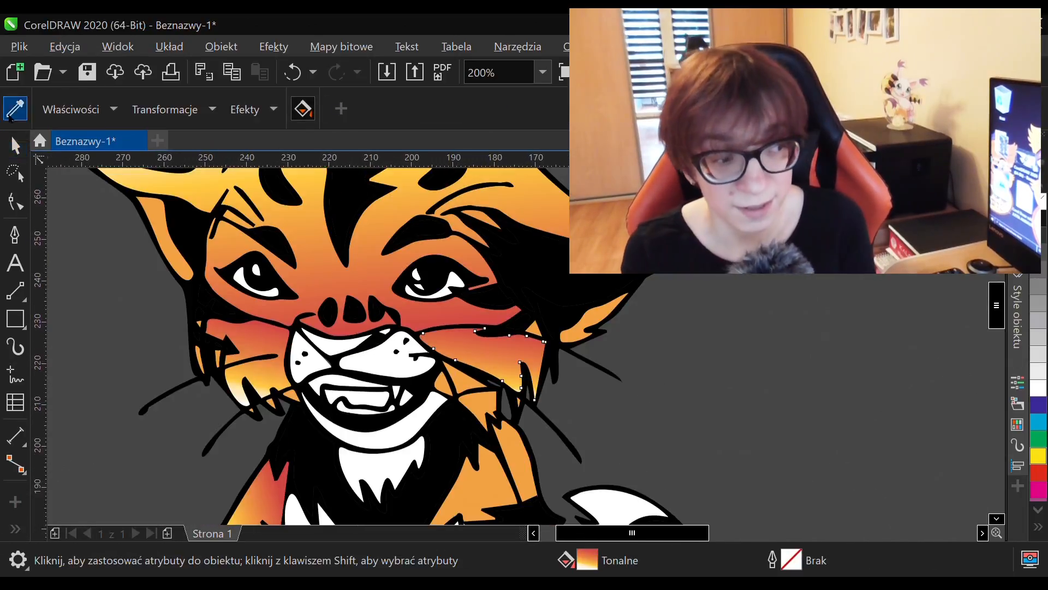
- Sample the red from the lower face with the Color Eyedropper and apply it to the small orange triangle beside the left cheek
{"action": "left_click", "coordinate": [16, 146]}
{"action": "scroll", "coordinate": [520, 316], "scroll_direction": "up", "scroll_amount": 2}
{"action": "left_click", "coordinate": [476, 303]}
{"action": "left_click", "coordinate": [15, 528]}
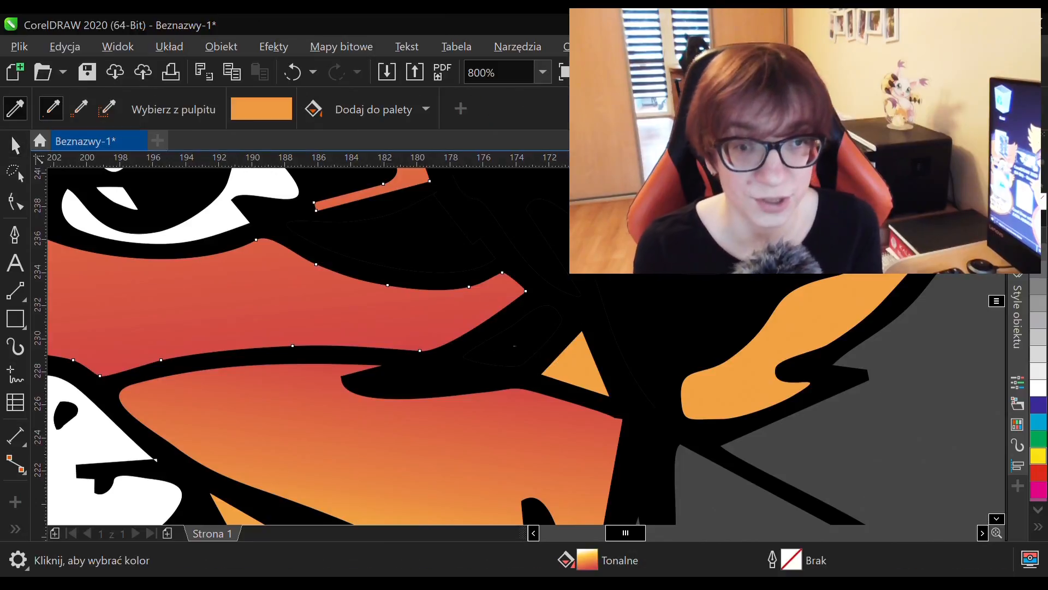
{"action": "left_click", "coordinate": [498, 298]}
{"action": "key", "text": "ctrl+z"}
{"action": "left_click", "coordinate": [500, 294]}
{"action": "scroll", "coordinate": [567, 284], "scroll_direction": "down", "scroll_amount": 3}
{"action": "scroll", "coordinate": [222, 269], "scroll_direction": "up", "scroll_amount": 3}
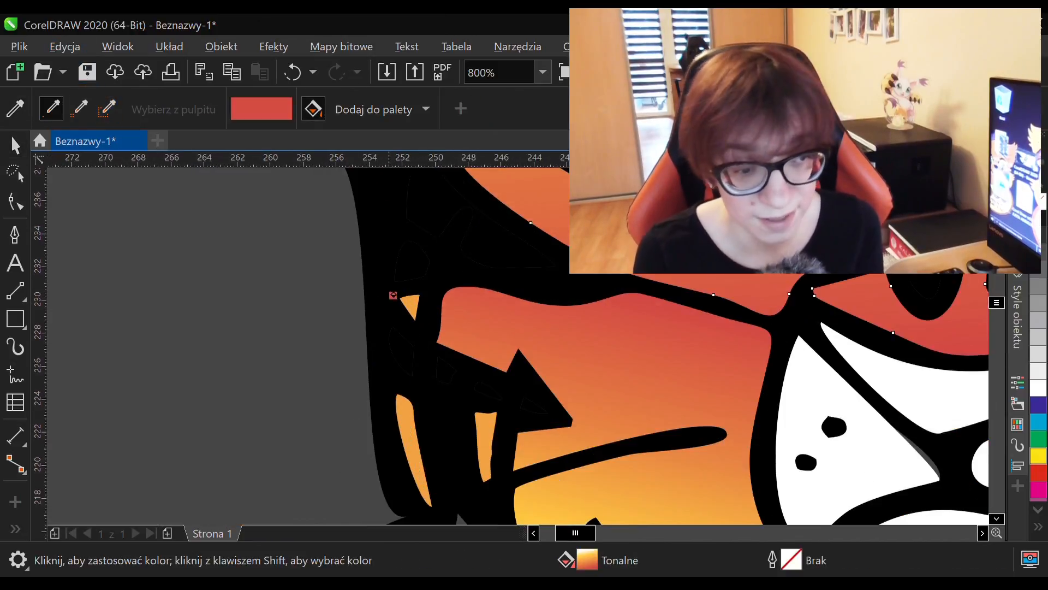
{"action": "scroll", "coordinate": [222, 269], "scroll_direction": "down", "scroll_amount": 2}
- Fill the small orange patch between the left cheek and the chin with white
{"action": "left_click", "coordinate": [15, 146]}
{"action": "scroll", "coordinate": [415, 328], "scroll_direction": "up", "scroll_amount": 2}
{"action": "left_click", "coordinate": [437, 312]}
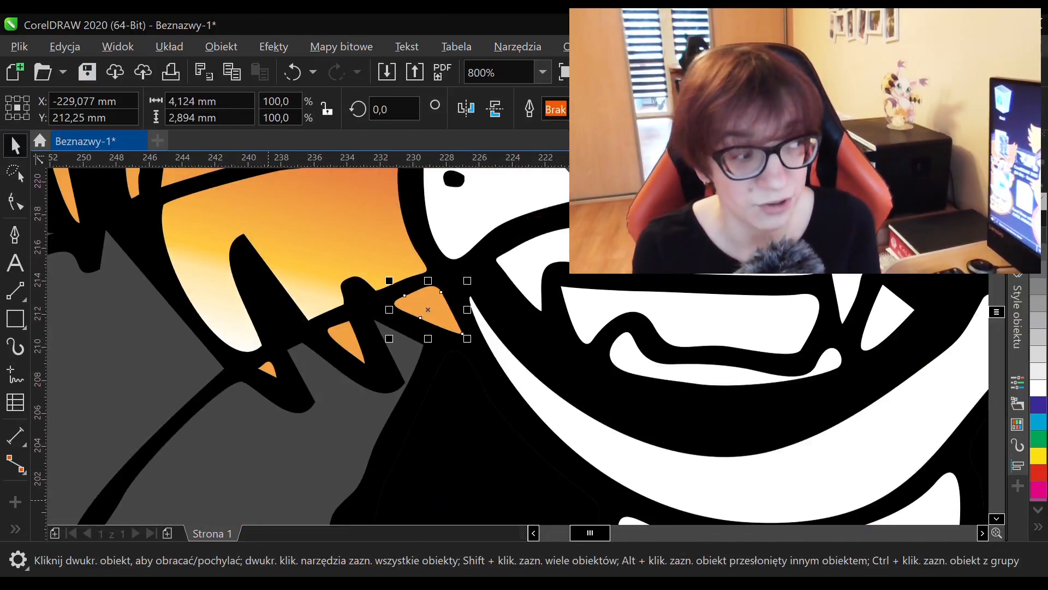
{"action": "scroll", "coordinate": [267, 439], "scroll_direction": "down", "scroll_amount": 1}
{"action": "left_click", "coordinate": [268, 439]}
{"action": "scroll", "coordinate": [437, 387], "scroll_direction": "up", "scroll_amount": 1}
{"action": "left_click", "coordinate": [437, 374]}
{"action": "left_click", "coordinate": [1038, 388]}
{"action": "scroll", "coordinate": [262, 385], "scroll_direction": "down", "scroll_amount": 1}
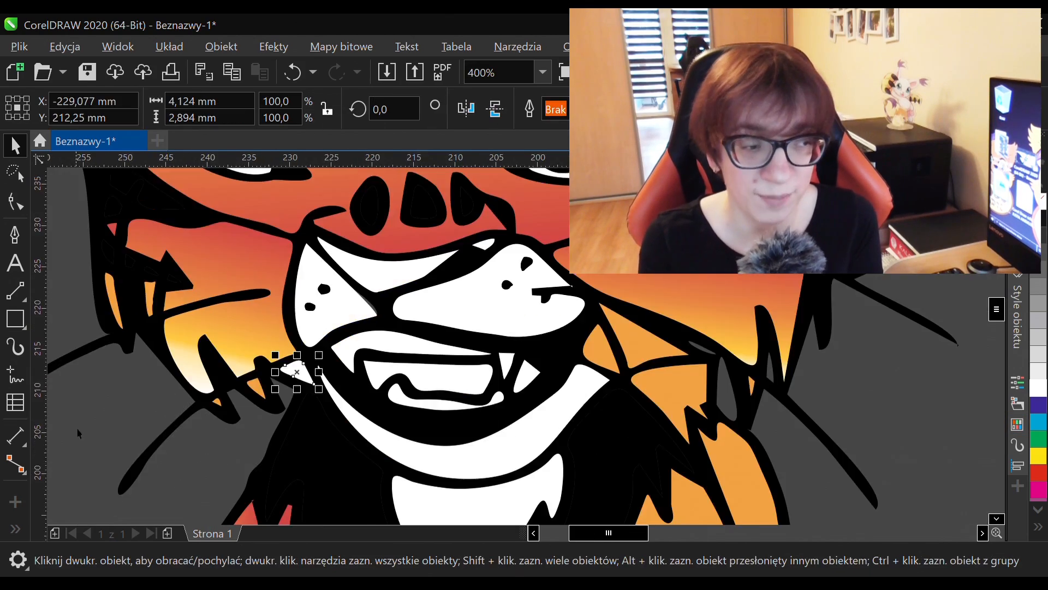
- Fill the two remaining small orange fur tips below the left cheek with white
{"action": "scroll", "coordinate": [264, 391], "scroll_direction": "up", "scroll_amount": 3}
{"action": "left_click", "coordinate": [237, 377]}
{"action": "left_click", "coordinate": [1038, 388]}
{"action": "scroll", "coordinate": [790, 360], "scroll_direction": "down", "scroll_amount": 3}
{"action": "left_click", "coordinate": [211, 402]}
{"action": "scroll", "coordinate": [211, 403], "scroll_direction": "down", "scroll_amount": 1}
{"action": "scroll", "coordinate": [570, 400], "scroll_direction": "up", "scroll_amount": 2}
{"action": "scroll", "coordinate": [569, 399], "scroll_direction": "down", "scroll_amount": 1}
{"action": "scroll", "coordinate": [303, 363], "scroll_direction": "up", "scroll_amount": 3}
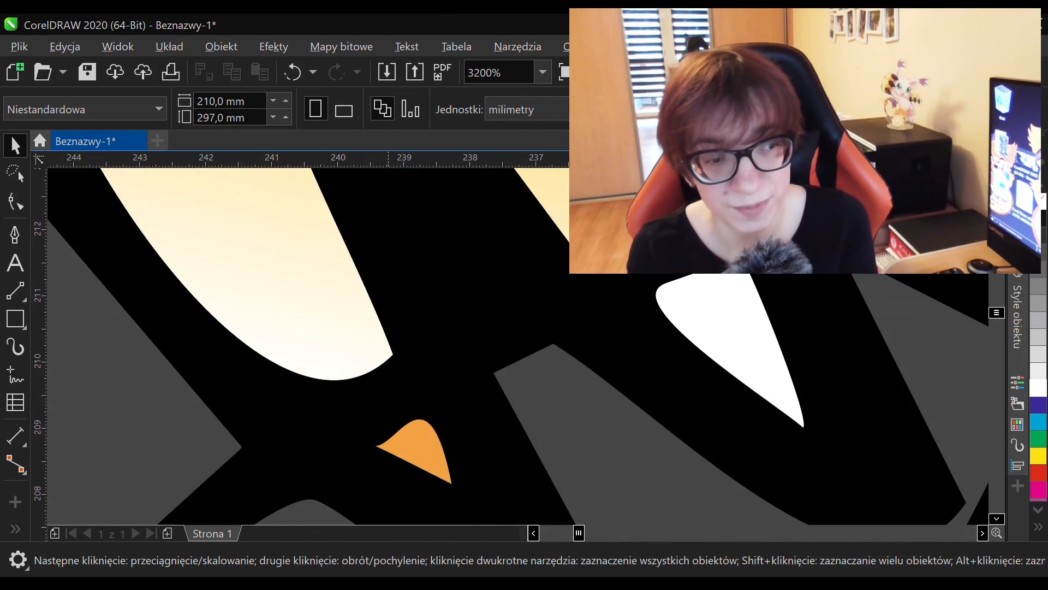
{"action": "left_click", "coordinate": [420, 449]}
{"action": "left_click", "coordinate": [1038, 388]}
{"action": "scroll", "coordinate": [554, 429], "scroll_direction": "down", "scroll_amount": 3}
{"action": "left_click", "coordinate": [267, 383]}
- Smooth the short orange strip beside the left cheek by deleting the surplus nodes on its side edges
{"action": "scroll", "coordinate": [474, 327], "scroll_direction": "up", "scroll_amount": 2}
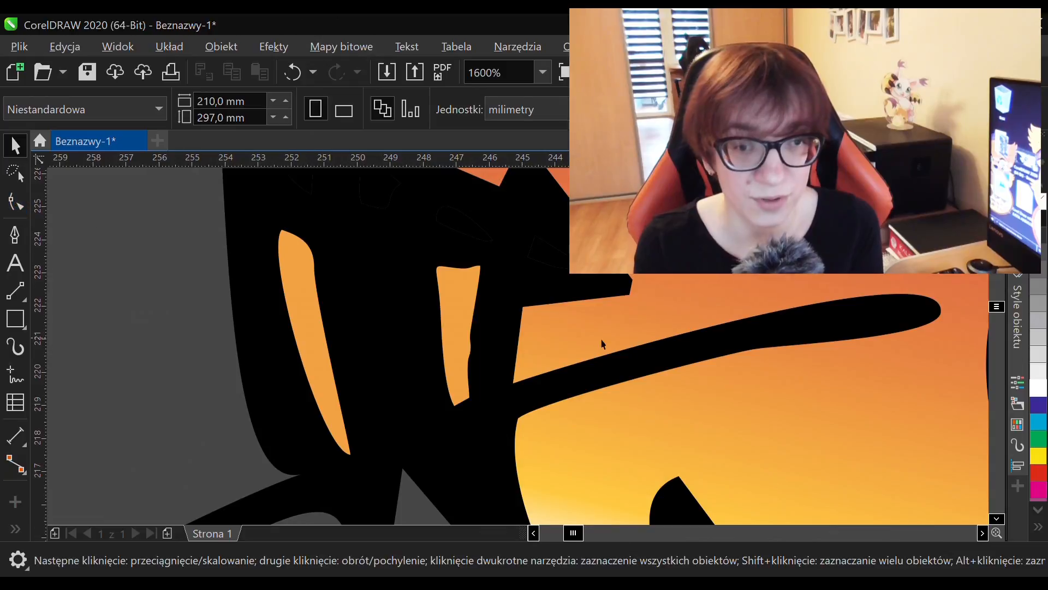
{"action": "scroll", "coordinate": [539, 348], "scroll_direction": "up", "scroll_amount": 1}
{"action": "left_click", "coordinate": [470, 350]}
{"action": "left_click", "coordinate": [15, 201]}
{"action": "scroll", "coordinate": [412, 346], "scroll_direction": "up", "scroll_amount": 1}
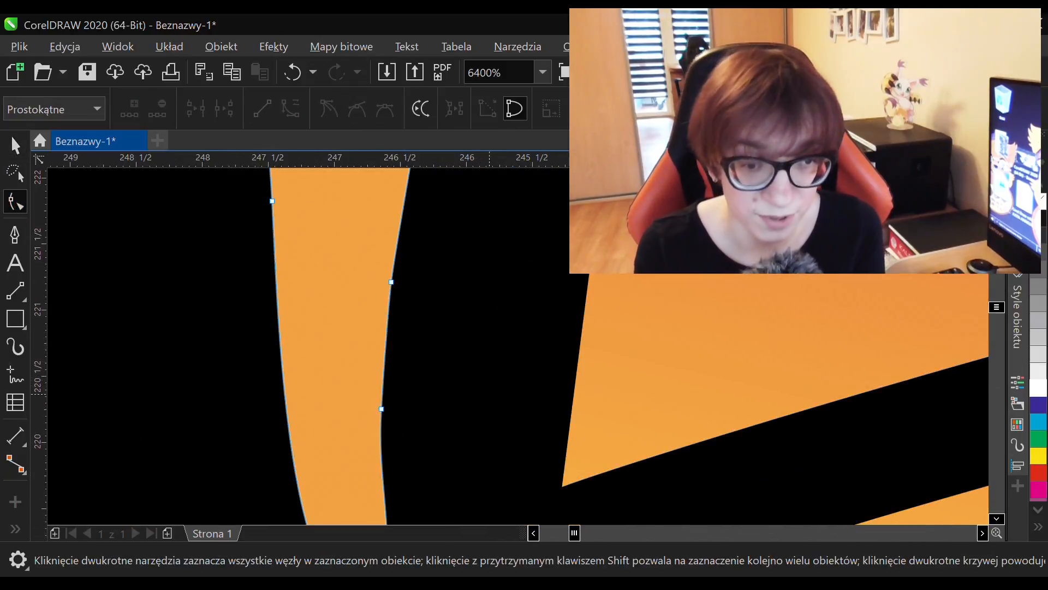
{"action": "scroll", "coordinate": [386, 234], "scroll_direction": "down", "scroll_amount": 1}
{"action": "left_click", "coordinate": [386, 233]}
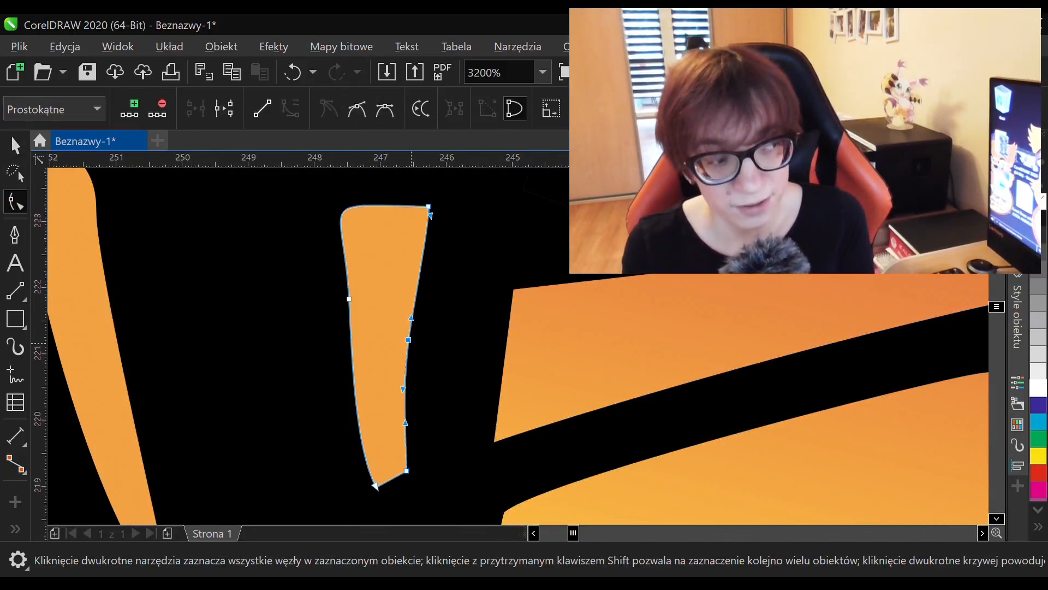
{"action": "double_click", "coordinate": [349, 298]}
{"action": "left_click", "coordinate": [431, 317]}
{"action": "double_click", "coordinate": [395, 289]}
{"action": "scroll", "coordinate": [349, 281], "scroll_direction": "down", "scroll_amount": 3}
{"action": "scroll", "coordinate": [262, 299], "scroll_direction": "up", "scroll_amount": 2}
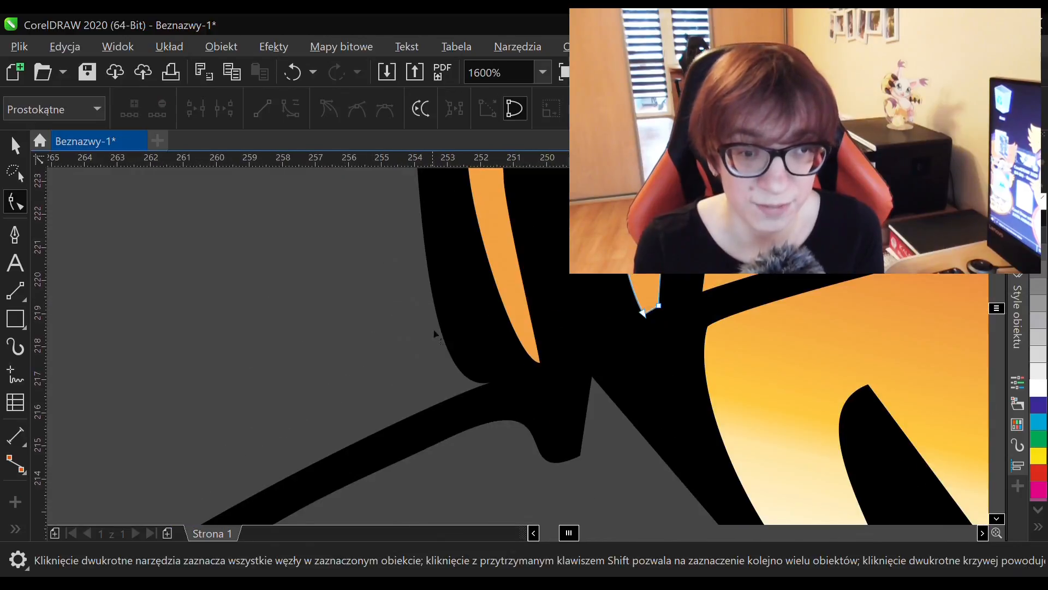
{"action": "scroll", "coordinate": [331, 354], "scroll_direction": "down", "scroll_amount": 2}
{"action": "scroll", "coordinate": [400, 211], "scroll_direction": "up", "scroll_amount": 1}
{"action": "left_click", "coordinate": [401, 211]}
{"action": "scroll", "coordinate": [403, 382], "scroll_direction": "up", "scroll_amount": 2}
{"action": "scroll", "coordinate": [461, 382], "scroll_direction": "down", "scroll_amount": 3}
{"action": "left_click", "coordinate": [16, 146]}
{"action": "left_click", "coordinate": [246, 251]}
{"action": "scroll", "coordinate": [262, 253], "scroll_direction": "down", "scroll_amount": 1}
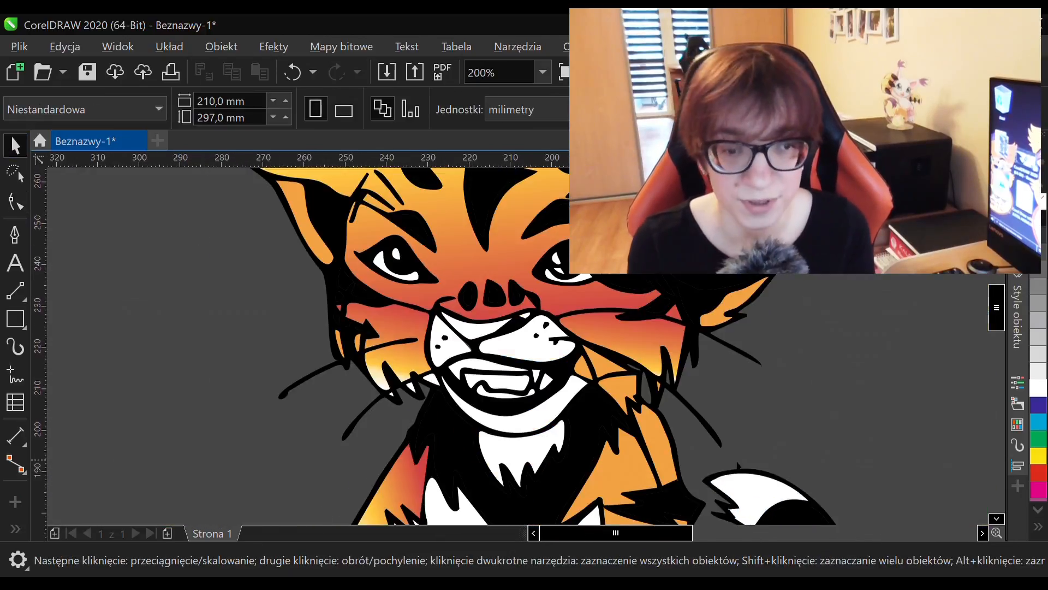
- Fill the thin orange sliver in the fur beneath the right cheek with white
{"action": "scroll", "coordinate": [693, 404], "scroll_direction": "up", "scroll_amount": 2}
{"action": "scroll", "coordinate": [549, 307], "scroll_direction": "up", "scroll_amount": 1}
{"action": "left_click", "coordinate": [550, 294]}
{"action": "left_click", "coordinate": [1037, 387]}
{"action": "scroll", "coordinate": [778, 397], "scroll_direction": "down", "scroll_amount": 1}
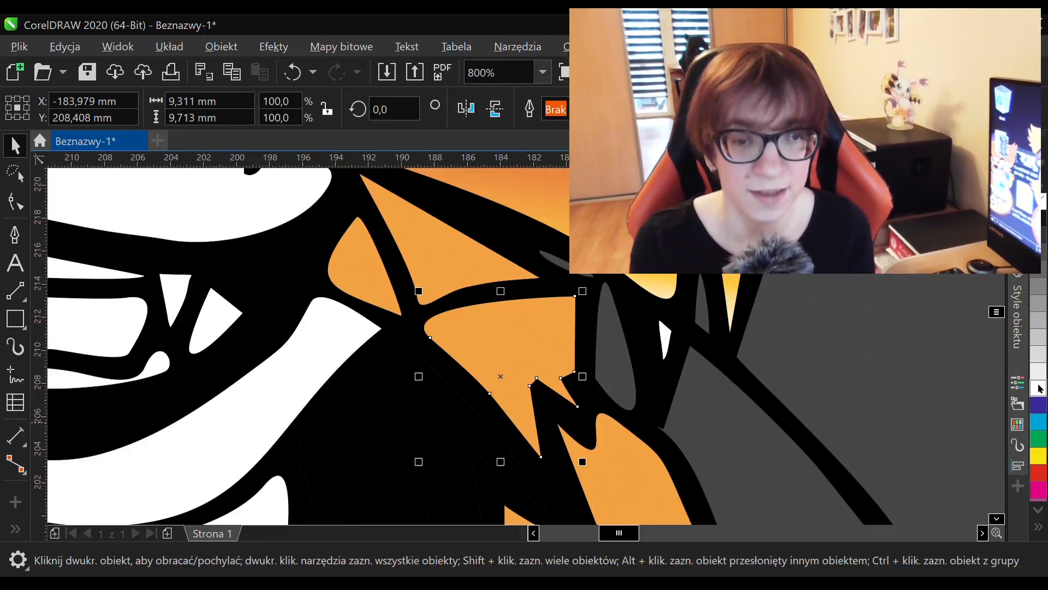
- Fill the orange fur patches between the chin and the right shoulder with white
{"action": "left_click", "coordinate": [1038, 388]}
{"action": "left_click", "coordinate": [358, 273]}
{"action": "left_click", "coordinate": [1038, 388]}
{"action": "left_click", "coordinate": [792, 349]}
{"action": "scroll", "coordinate": [606, 330], "scroll_direction": "down", "scroll_amount": 2}
{"action": "scroll", "coordinate": [382, 437], "scroll_direction": "up", "scroll_amount": 1}
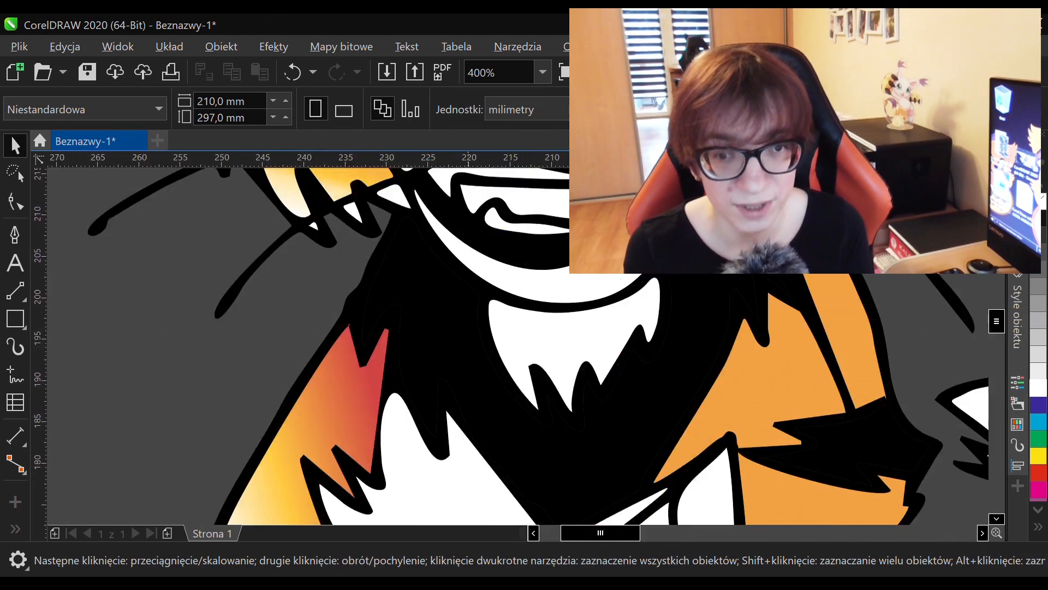
- Smooth the small highlight in the big tiger's right eye by deleting its surplus nodes, and make the highlight white
{"action": "scroll", "coordinate": [350, 401], "scroll_direction": "down", "scroll_amount": 1}
{"action": "scroll", "coordinate": [576, 301], "scroll_direction": "up", "scroll_amount": 1}
{"action": "scroll", "coordinate": [486, 406], "scroll_direction": "down", "scroll_amount": 1}
{"action": "scroll", "coordinate": [255, 248], "scroll_direction": "up", "scroll_amount": 1}
{"action": "scroll", "coordinate": [760, 347], "scroll_direction": "down", "scroll_amount": 1}
{"action": "scroll", "coordinate": [651, 304], "scroll_direction": "up", "scroll_amount": 1}
{"action": "scroll", "coordinate": [773, 306], "scroll_direction": "up", "scroll_amount": 2}
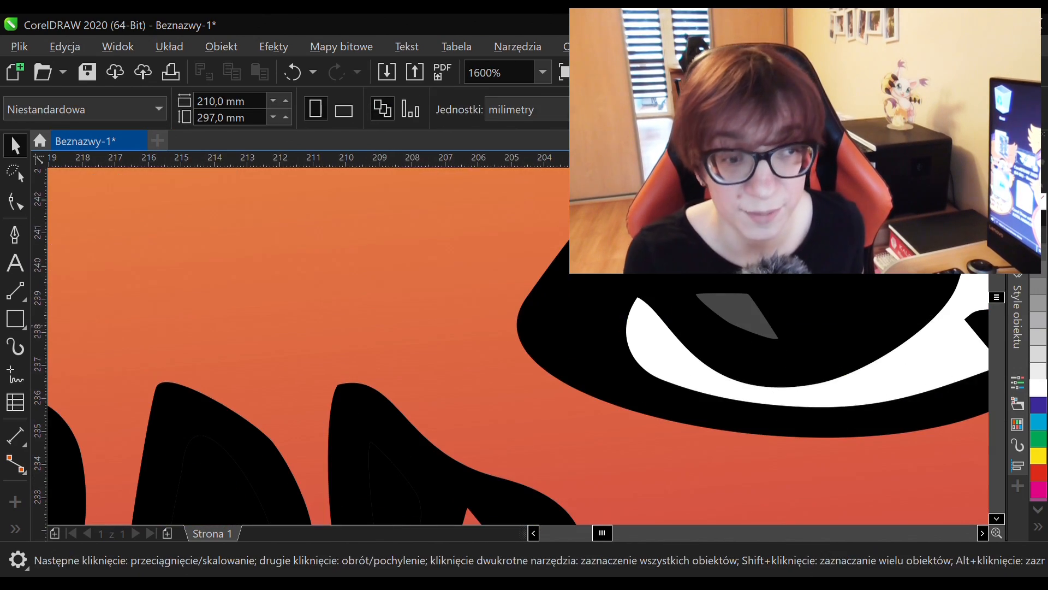
{"action": "left_click", "coordinate": [15, 173]}
{"action": "scroll", "coordinate": [824, 304], "scroll_direction": "up", "scroll_amount": 1}
{"action": "left_click", "coordinate": [823, 304]}
{"action": "left_click", "coordinate": [15, 201]}
{"action": "double_click", "coordinate": [727, 358]}
{"action": "double_click", "coordinate": [639, 330]}
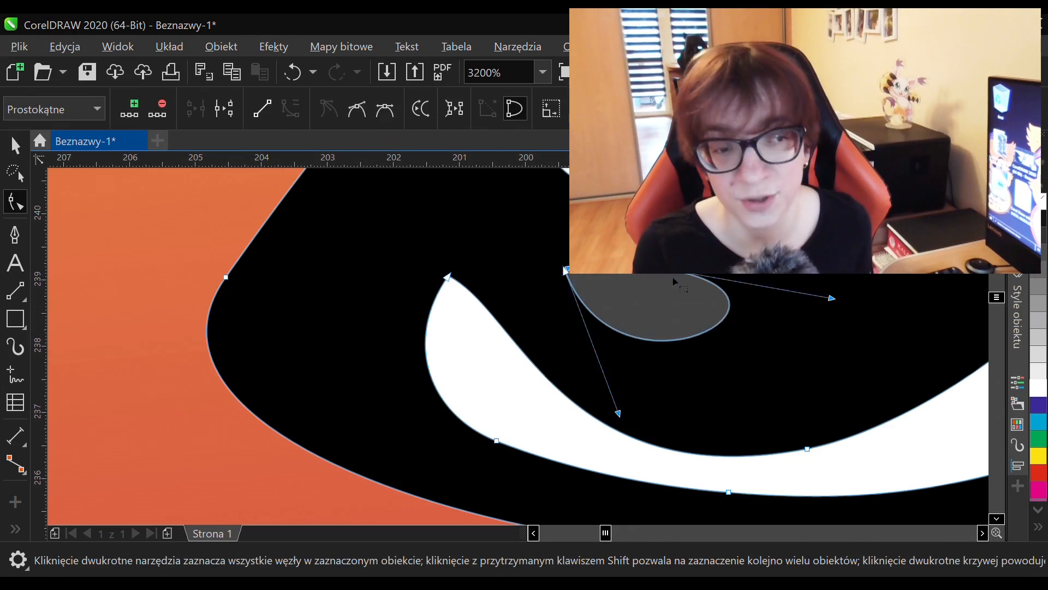
{"action": "double_click", "coordinate": [566, 271]}
{"action": "scroll", "coordinate": [568, 330], "scroll_direction": "down", "scroll_amount": 3}
{"action": "scroll", "coordinate": [586, 311], "scroll_direction": "up", "scroll_amount": 3}
{"action": "left_click", "coordinate": [508, 332]}
{"action": "scroll", "coordinate": [592, 333], "scroll_direction": "down", "scroll_amount": 3}
{"action": "scroll", "coordinate": [556, 305], "scroll_direction": "down", "scroll_amount": 1}
{"action": "scroll", "coordinate": [403, 315], "scroll_direction": "up", "scroll_amount": 1}
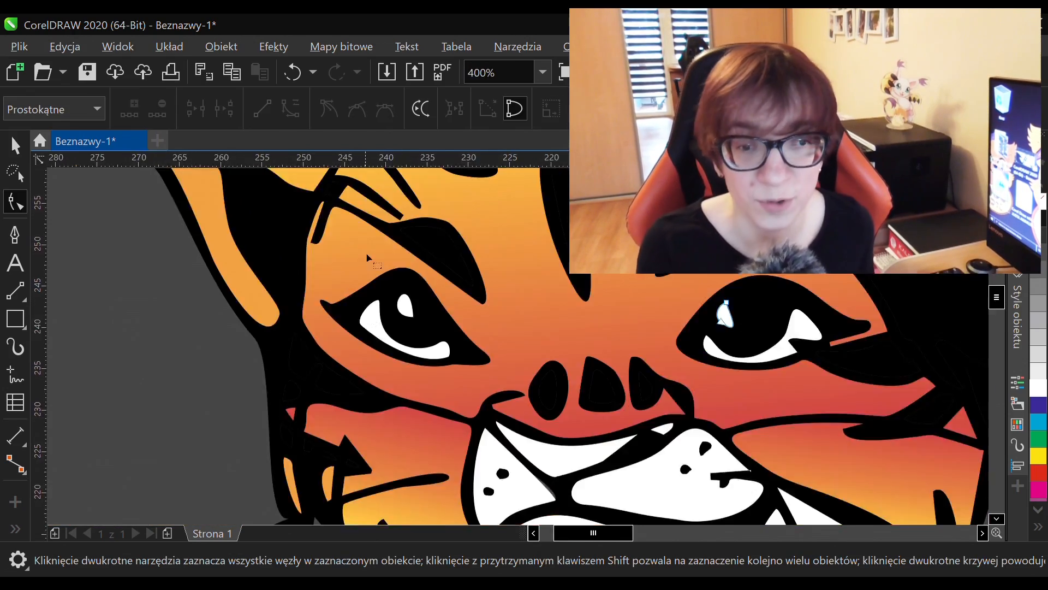
{"action": "scroll", "coordinate": [362, 251], "scroll_direction": "down", "scroll_amount": 1}
{"action": "left_click", "coordinate": [16, 145]}
- Fill the white areas of the big tiger's eyes with yellow, its nose with brown and its tongue with pink
{"action": "scroll", "coordinate": [349, 428], "scroll_direction": "up", "scroll_amount": 2}
{"action": "scroll", "coordinate": [350, 377], "scroll_direction": "down", "scroll_amount": 2}
{"action": "scroll", "coordinate": [470, 218], "scroll_direction": "down", "scroll_amount": 1}
{"action": "scroll", "coordinate": [174, 497], "scroll_direction": "up", "scroll_amount": 1}
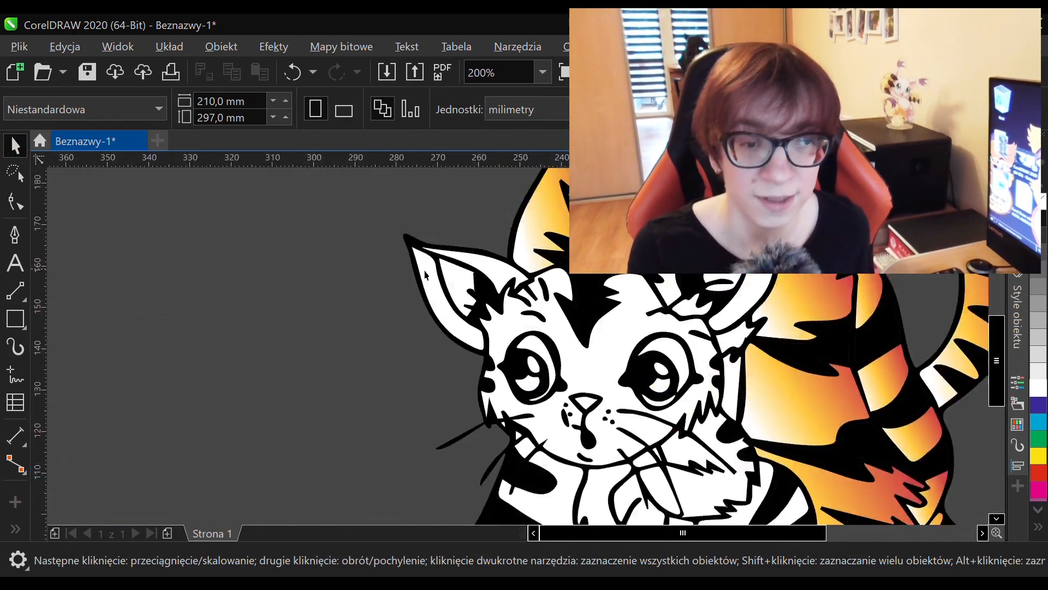
{"action": "scroll", "coordinate": [241, 213], "scroll_direction": "down", "scroll_amount": 1}
{"action": "scroll", "coordinate": [551, 283], "scroll_direction": "up", "scroll_amount": 1}
{"action": "scroll", "coordinate": [557, 283], "scroll_direction": "down", "scroll_amount": 1}
{"action": "scroll", "coordinate": [453, 349], "scroll_direction": "up", "scroll_amount": 3}
{"action": "scroll", "coordinate": [513, 228], "scroll_direction": "down", "scroll_amount": 3}
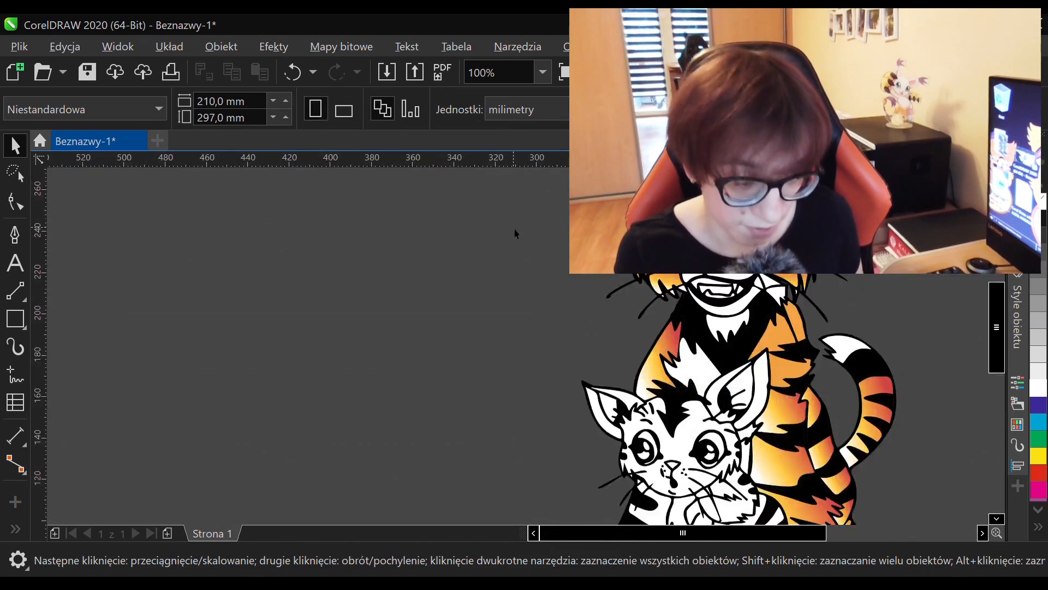
{"action": "scroll", "coordinate": [710, 491], "scroll_direction": "up", "scroll_amount": 2}
{"action": "left_click", "coordinate": [500, 360]}
{"action": "left_click", "coordinate": [1036, 475]}
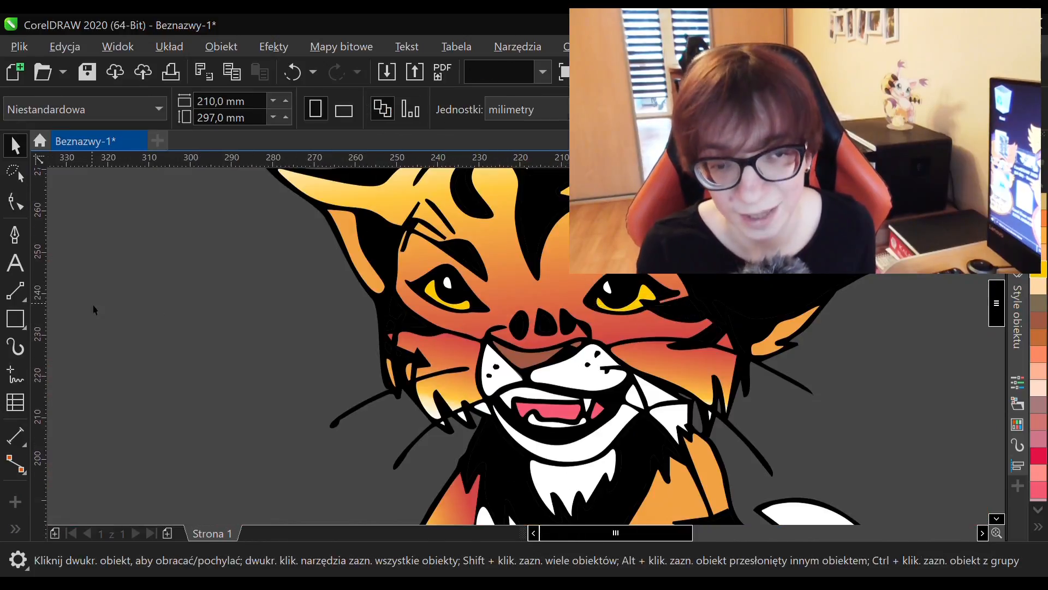
- Smooth the lower edge of the yellow iris in the right eye by deleting the nodes around its notch
{"action": "left_click", "coordinate": [15, 201]}
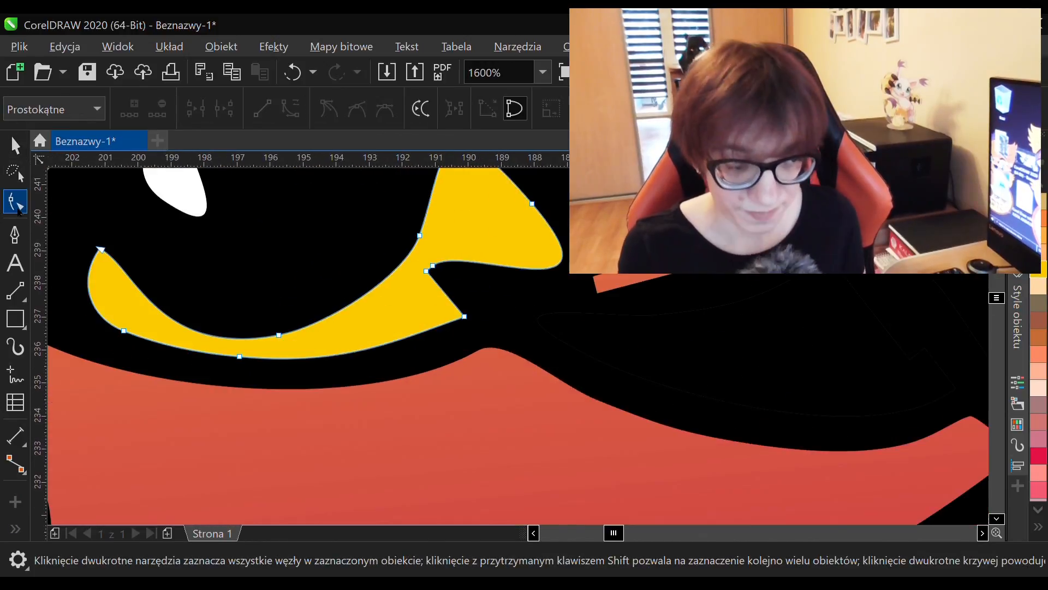
{"action": "scroll", "coordinate": [399, 270], "scroll_direction": "up", "scroll_amount": 1}
{"action": "left_click", "coordinate": [465, 262]}
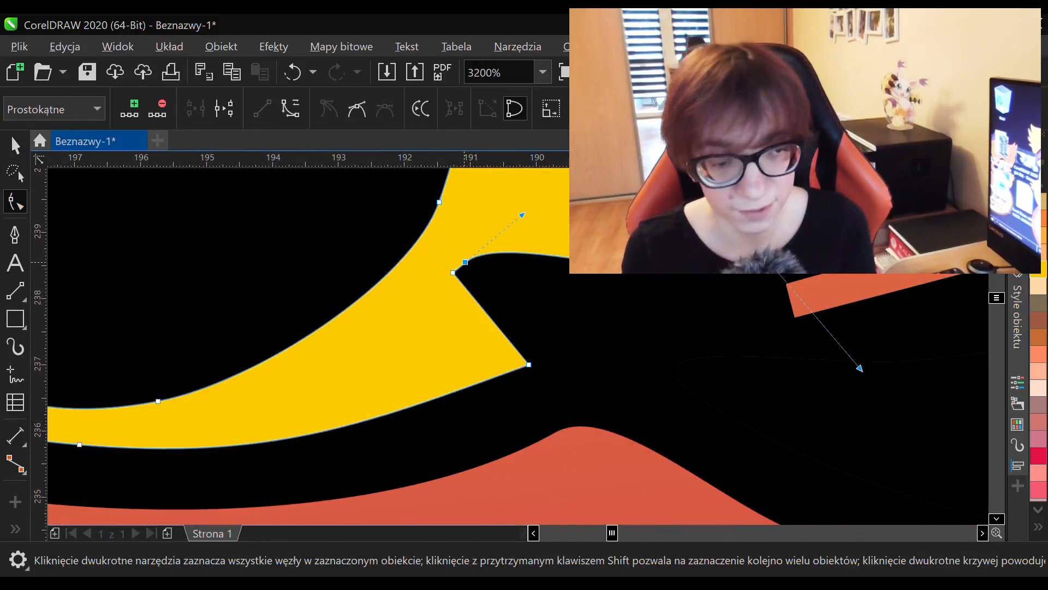
{"action": "double_click", "coordinate": [452, 272]}
{"action": "double_click", "coordinate": [465, 263]}
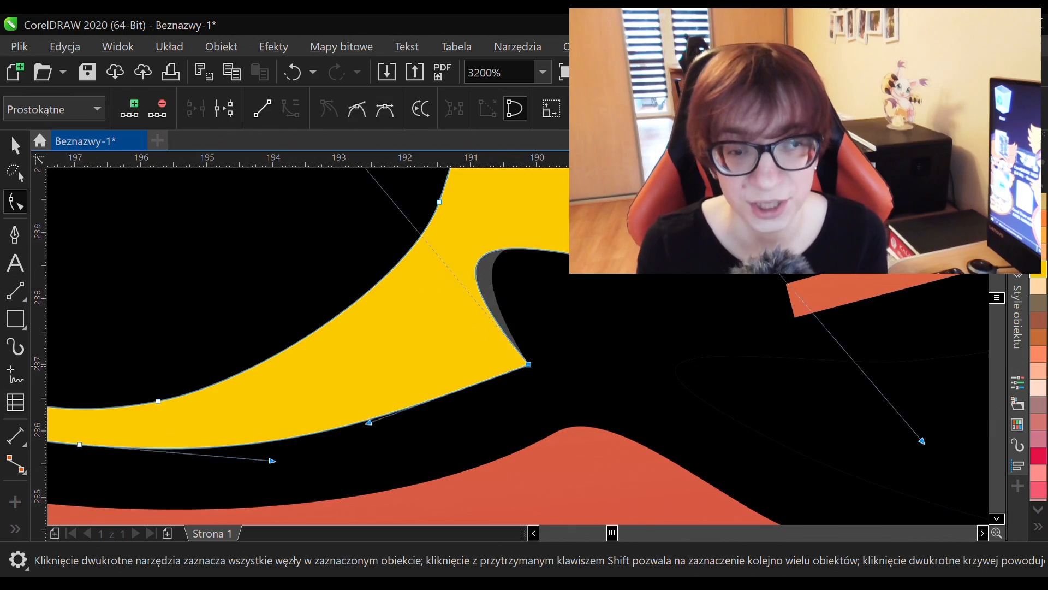
{"action": "double_click", "coordinate": [529, 365]}
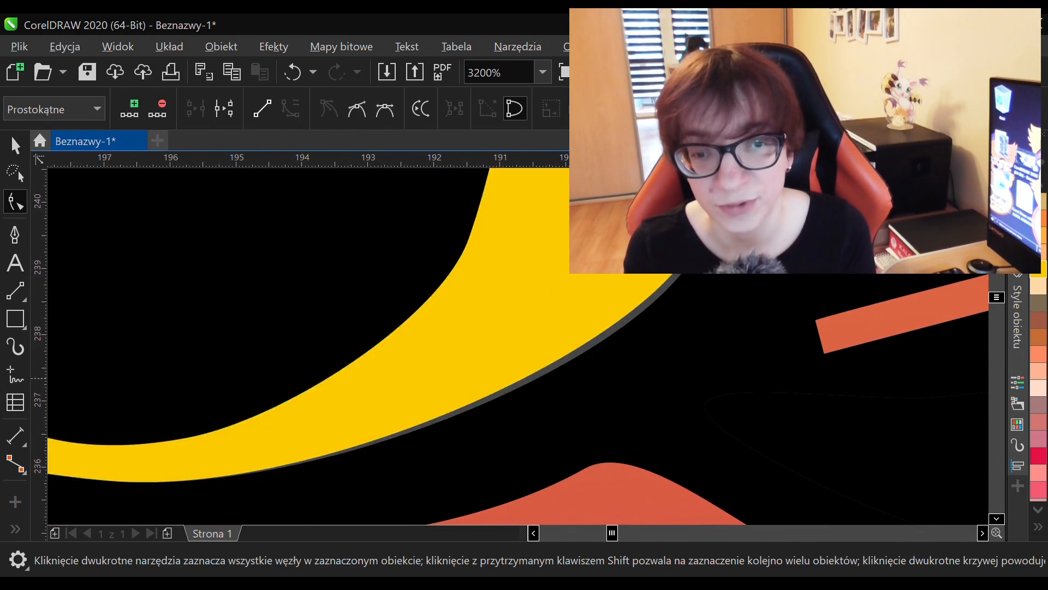
{"action": "scroll", "coordinate": [671, 378], "scroll_direction": "down", "scroll_amount": 3}
{"action": "scroll", "coordinate": [625, 378], "scroll_direction": "up", "scroll_amount": 3}
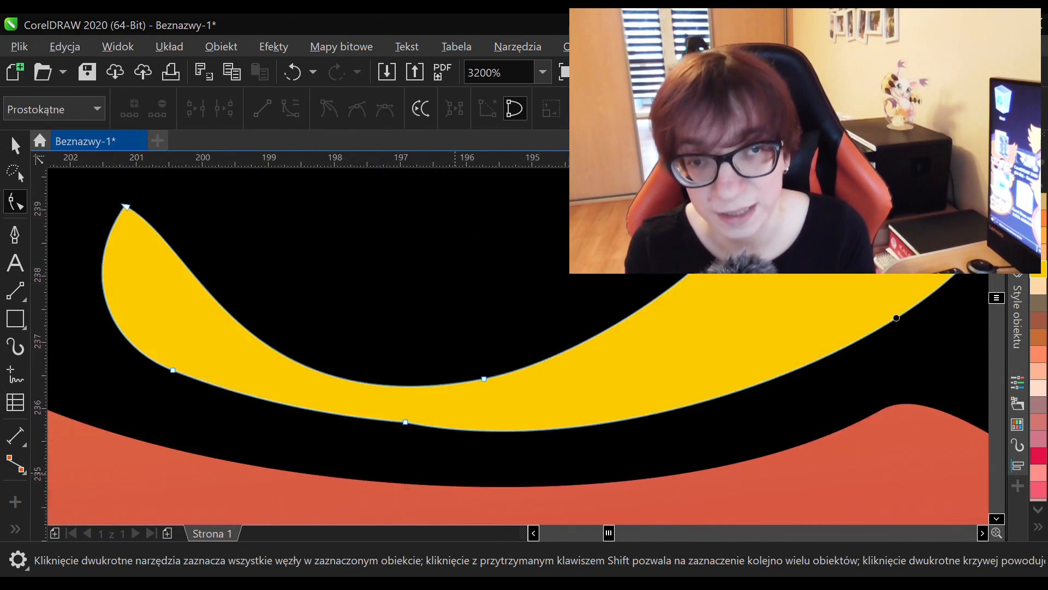
{"action": "scroll", "coordinate": [625, 378], "scroll_direction": "down", "scroll_amount": 4}
{"action": "left_click", "coordinate": [16, 145]}
- Duplicate the yellow iris piece of the right eye and reshape the copy into a compact half-oval with fewer nodes
{"action": "scroll", "coordinate": [492, 301], "scroll_direction": "down", "scroll_amount": 1}
{"action": "scroll", "coordinate": [552, 475], "scroll_direction": "up", "scroll_amount": 1}
{"action": "scroll", "coordinate": [552, 475], "scroll_direction": "down", "scroll_amount": 1}
{"action": "scroll", "coordinate": [549, 329], "scroll_direction": "up", "scroll_amount": 2}
{"action": "scroll", "coordinate": [442, 322], "scroll_direction": "up", "scroll_amount": 2}
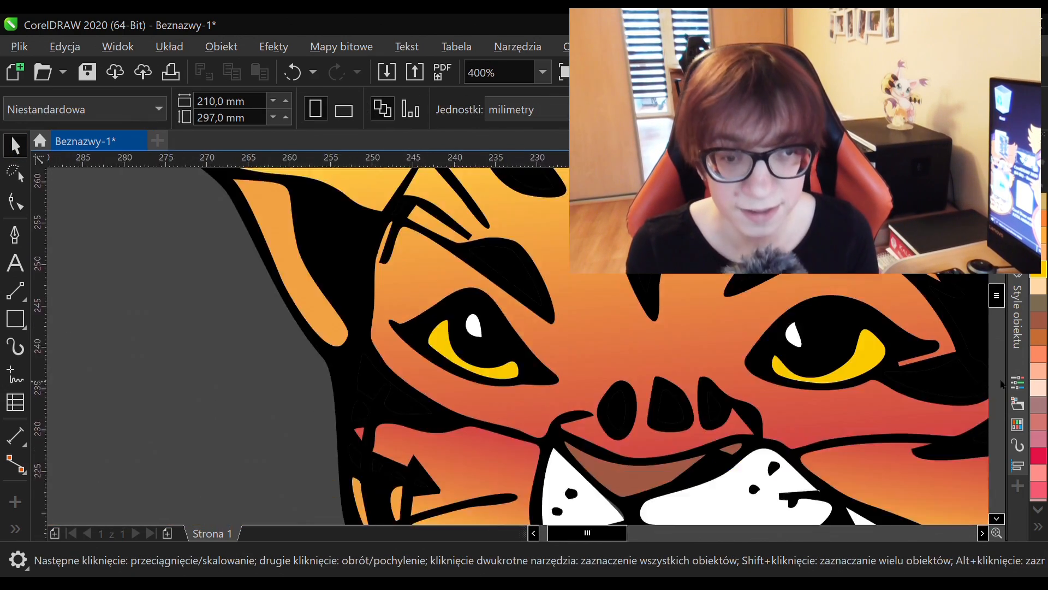
{"action": "left_click", "coordinate": [738, 357]}
{"action": "key", "text": "ctrl+c"}
{"action": "key", "text": "ctrl+v"}
{"action": "left_click_drag", "start_coordinate": [740, 360], "coordinate": [564, 277]}
{"action": "left_click", "coordinate": [15, 202]}
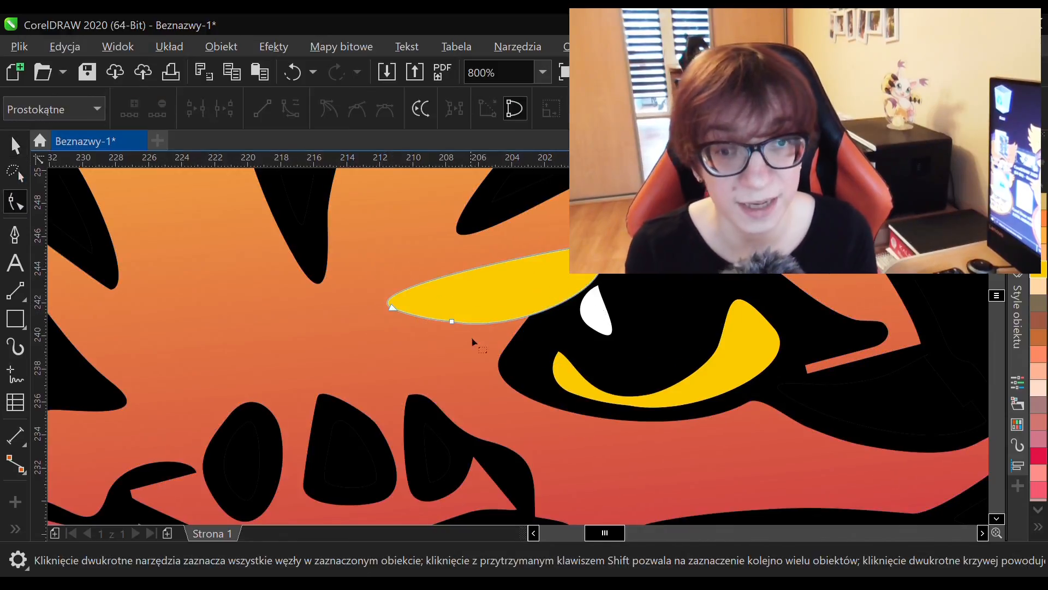
{"action": "left_click_drag", "start_coordinate": [599, 246], "coordinate": [505, 242]}
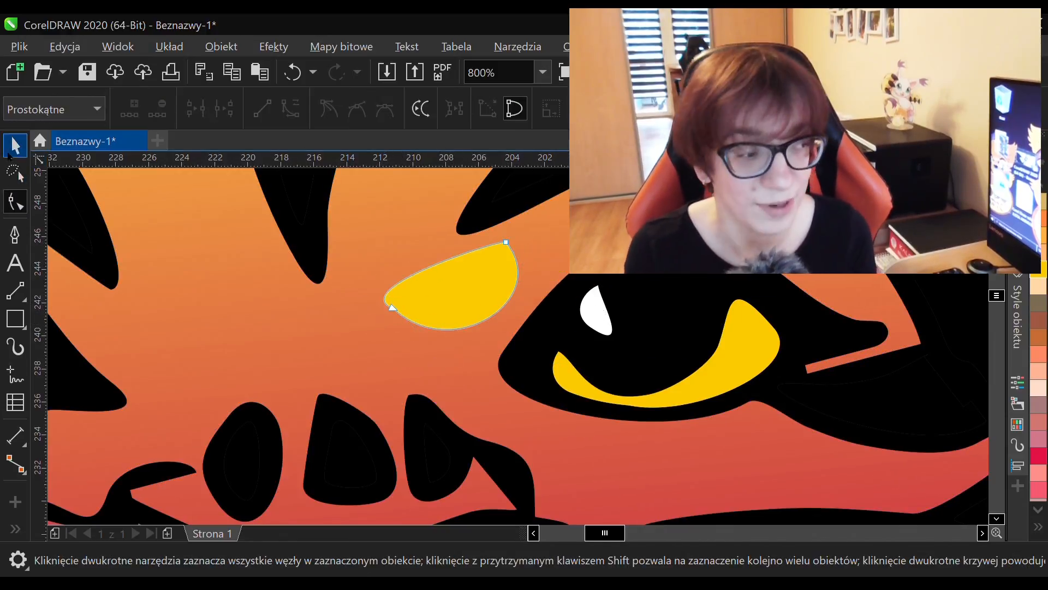
- Place the yellow half-oval inside the black area of the right eye, rotated about 44° and scaled to about 82%
{"action": "left_click", "coordinate": [16, 146]}
{"action": "left_click_drag", "start_coordinate": [451, 280], "coordinate": [684, 307]}
{"action": "left_click", "coordinate": [685, 308]}
{"action": "left_click_drag", "start_coordinate": [757, 356], "coordinate": [759, 294]}
{"action": "left_click", "coordinate": [685, 312]}
{"action": "scroll", "coordinate": [695, 303], "scroll_direction": "up", "scroll_amount": 1}
{"action": "left_click_drag", "start_coordinate": [682, 320], "coordinate": [639, 342]}
{"action": "scroll", "coordinate": [605, 313], "scroll_direction": "down", "scroll_amount": 3}
{"action": "scroll", "coordinate": [610, 300], "scroll_direction": "up", "scroll_amount": 3}
- Refine the outline of the small yellow shape in the right eye by adjusting its nodes and curve handles
{"action": "left_click", "coordinate": [15, 202]}
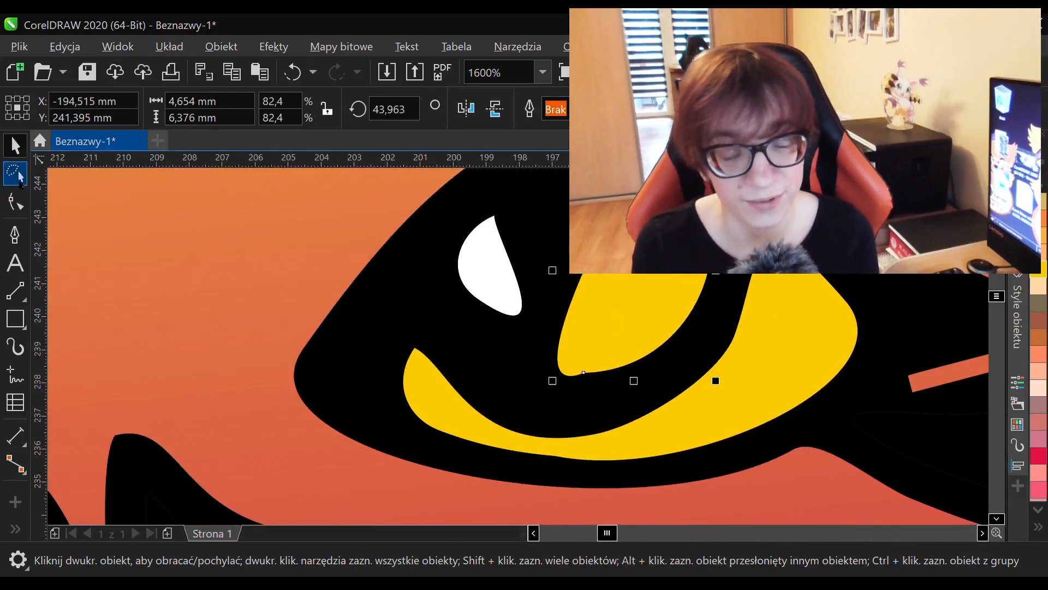
{"action": "left_click", "coordinate": [15, 202]}
{"action": "left_click", "coordinate": [583, 373]}
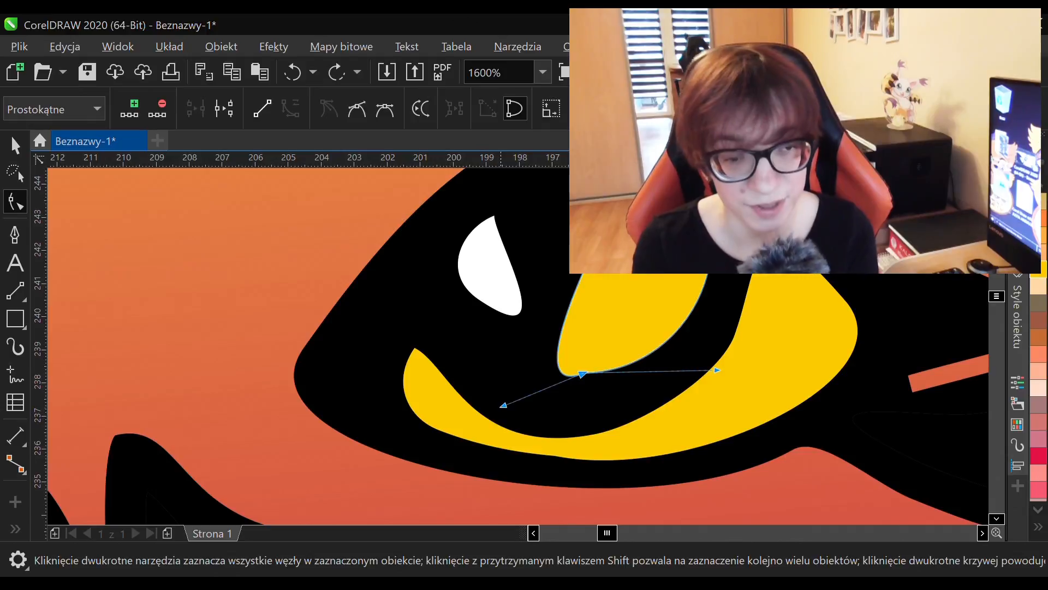
{"action": "scroll", "coordinate": [601, 360], "scroll_direction": "up", "scroll_amount": 3}
{"action": "left_click_drag", "start_coordinate": [685, 344], "coordinate": [661, 388]}
{"action": "scroll", "coordinate": [661, 396], "scroll_direction": "down", "scroll_amount": 3}
{"action": "left_click_drag", "start_coordinate": [620, 338], "coordinate": [648, 343]}
{"action": "scroll", "coordinate": [608, 328], "scroll_direction": "down", "scroll_amount": 2}
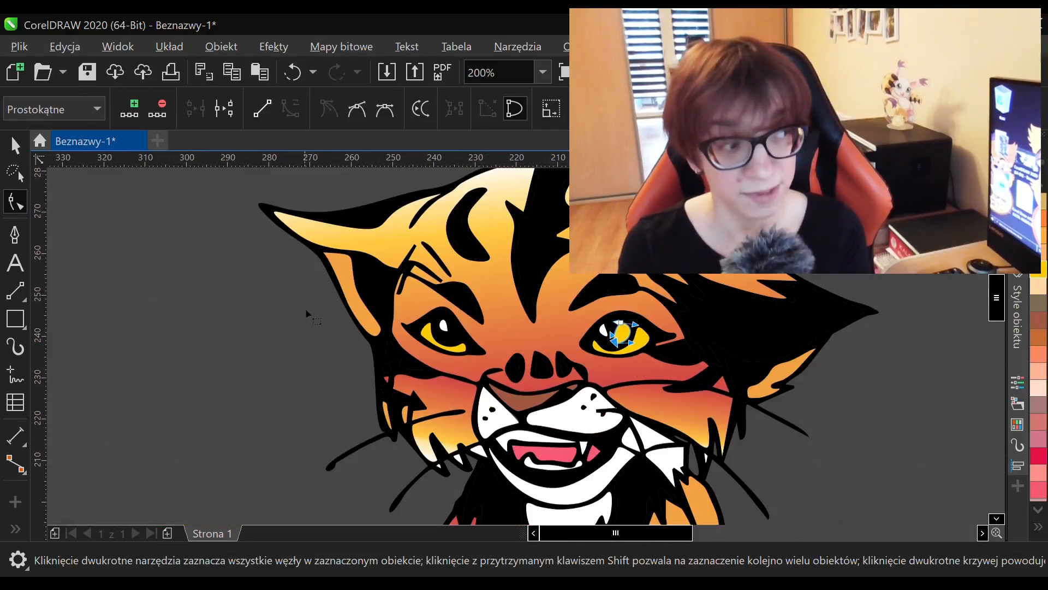
- Shrink the small yellow shape in the right eye to about 3.5 × 4.5 mm
{"action": "left_click", "coordinate": [15, 146]}
{"action": "scroll", "coordinate": [610, 355], "scroll_direction": "up", "scroll_amount": 1}
{"action": "left_click", "coordinate": [638, 325]}
{"action": "scroll", "coordinate": [616, 316], "scroll_direction": "up", "scroll_amount": 1}
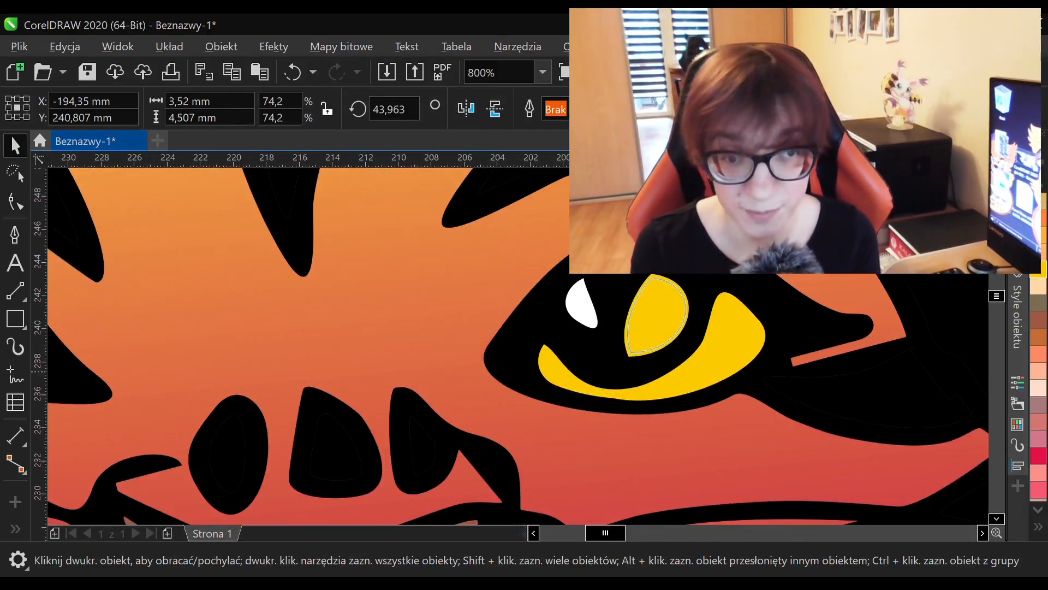
{"action": "left_click_drag", "start_coordinate": [694, 366], "coordinate": [692, 363]}
{"action": "scroll", "coordinate": [656, 328], "scroll_direction": "down", "scroll_amount": 2}
- Give the small yellow shape in the right eye a diagonal linear gradient from yellow to dark red
{"action": "left_click", "coordinate": [751, 314]}
{"action": "key", "text": "g"}
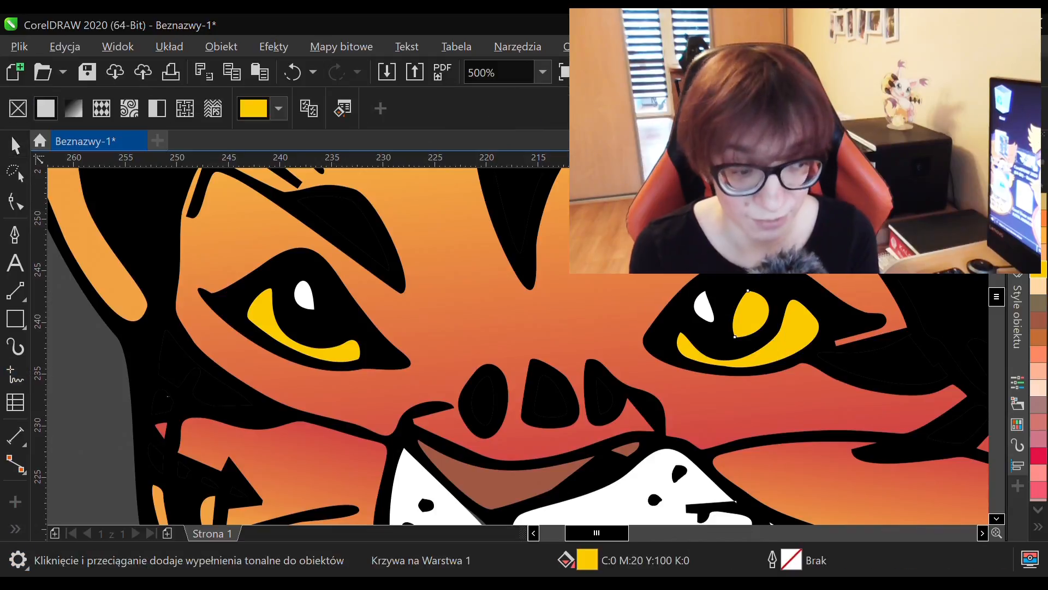
{"action": "left_click", "coordinate": [74, 108]}
{"action": "left_click_drag", "start_coordinate": [734, 303], "coordinate": [760, 328]}
{"action": "scroll", "coordinate": [636, 305], "scroll_direction": "down", "scroll_amount": 1}
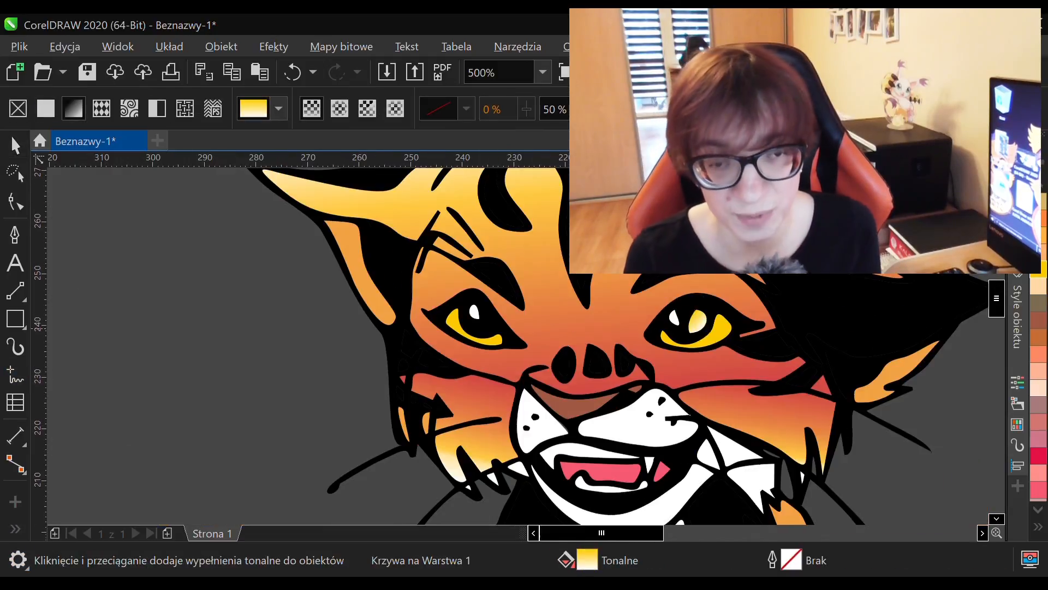
{"action": "key", "text": "Escape"}
{"action": "scroll", "coordinate": [704, 325], "scroll_direction": "up", "scroll_amount": 1}
{"action": "left_click", "coordinate": [689, 302]}
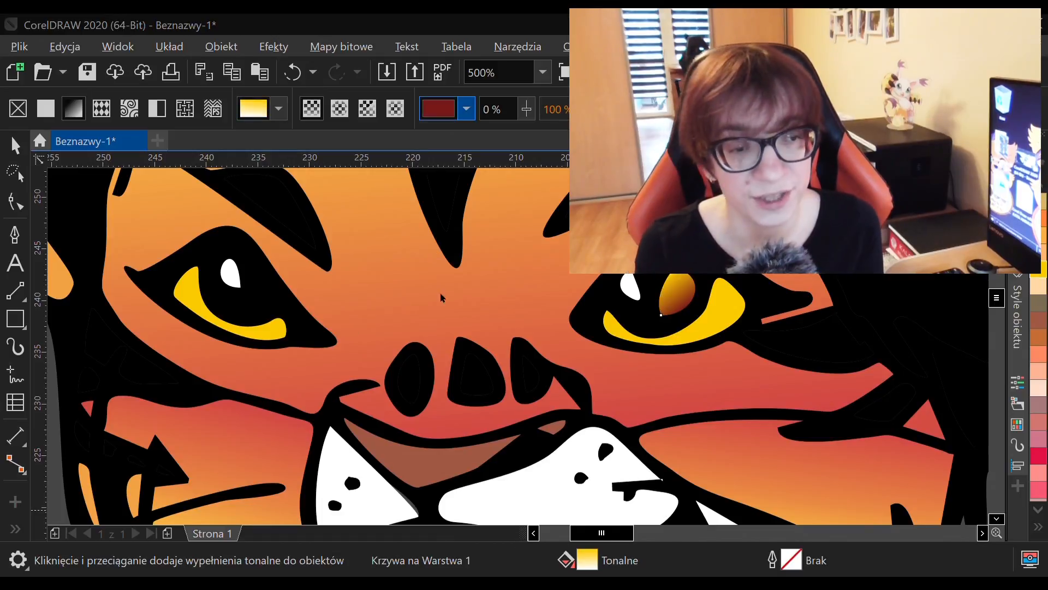
- Copy the gradient shape into the big tiger's left eye and shrink the copy to about 3 × 3.8 mm
{"action": "scroll", "coordinate": [571, 303], "scroll_direction": "down", "scroll_amount": 1}
{"action": "left_click", "coordinate": [236, 293]}
{"action": "key", "text": "space"}
{"action": "scroll", "coordinate": [622, 303], "scroll_direction": "up", "scroll_amount": 1}
{"action": "left_click", "coordinate": [623, 303]}
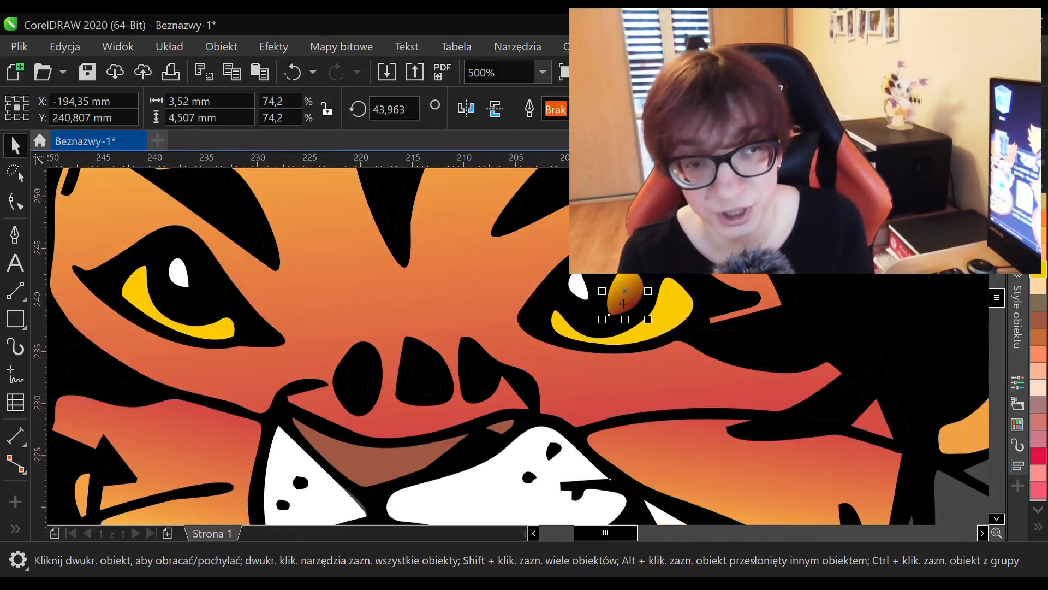
{"action": "left_click", "coordinate": [213, 290]}
{"action": "scroll", "coordinate": [218, 305], "scroll_direction": "up", "scroll_amount": 1}
{"action": "scroll", "coordinate": [224, 379], "scroll_direction": "down", "scroll_amount": 1}
{"action": "scroll", "coordinate": [258, 305], "scroll_direction": "up", "scroll_amount": 3}
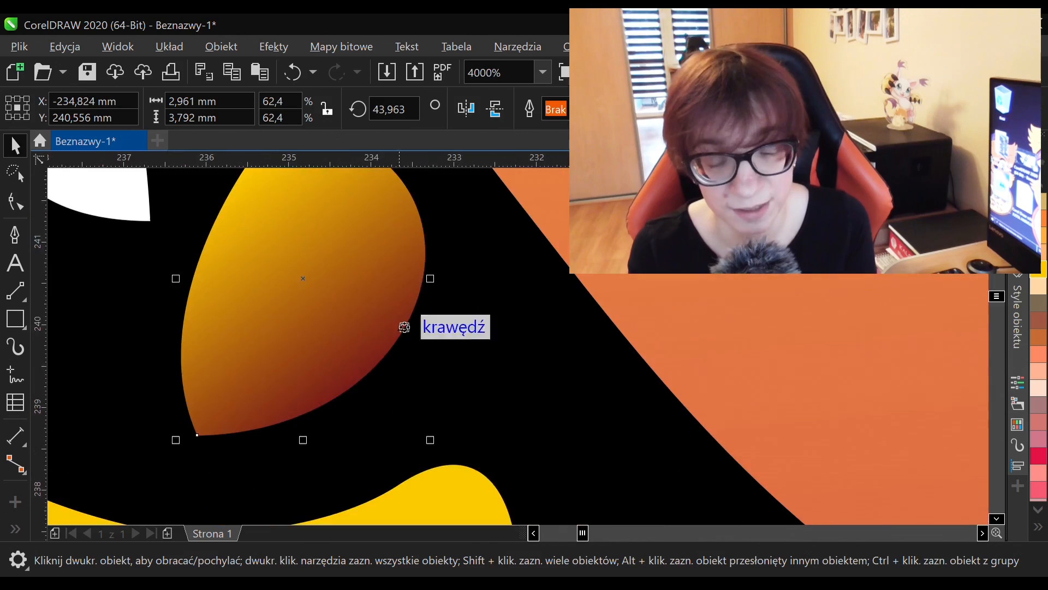
{"action": "scroll", "coordinate": [182, 320], "scroll_direction": "down", "scroll_amount": 3}
{"action": "left_click", "coordinate": [182, 319]}
{"action": "scroll", "coordinate": [133, 289], "scroll_direction": "down", "scroll_amount": 2}
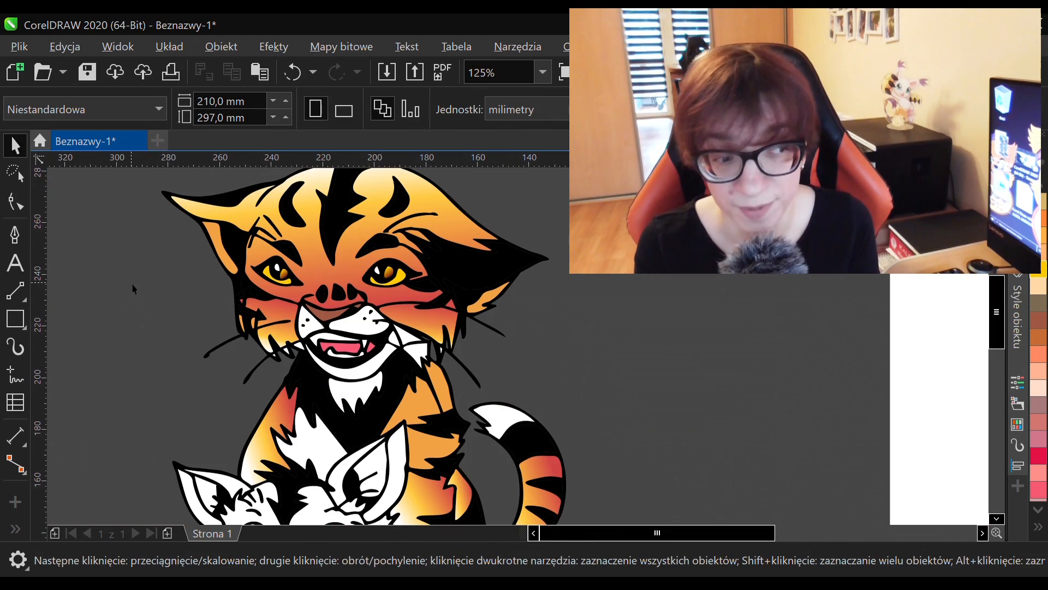
- Smooth the right edge of the white strip beside the big tiger's flank by removing its surplus node
{"action": "scroll", "coordinate": [207, 344], "scroll_direction": "up", "scroll_amount": 2}
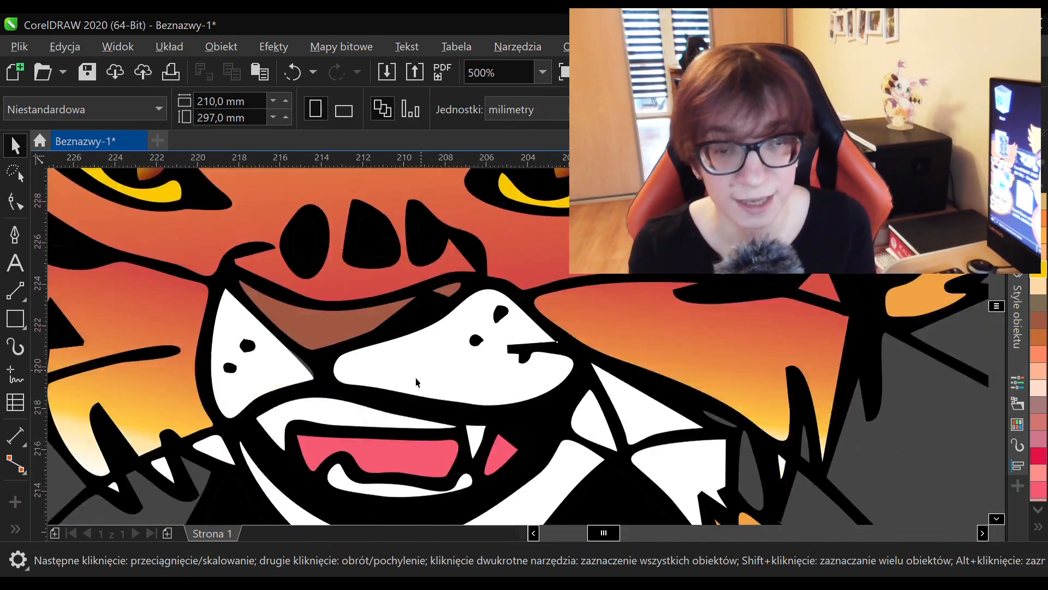
{"action": "left_click", "coordinate": [655, 295]}
{"action": "key", "text": "Escape"}
{"action": "scroll", "coordinate": [302, 279], "scroll_direction": "down", "scroll_amount": 2}
{"action": "scroll", "coordinate": [382, 295], "scroll_direction": "up", "scroll_amount": 1}
{"action": "scroll", "coordinate": [489, 313], "scroll_direction": "up", "scroll_amount": 2}
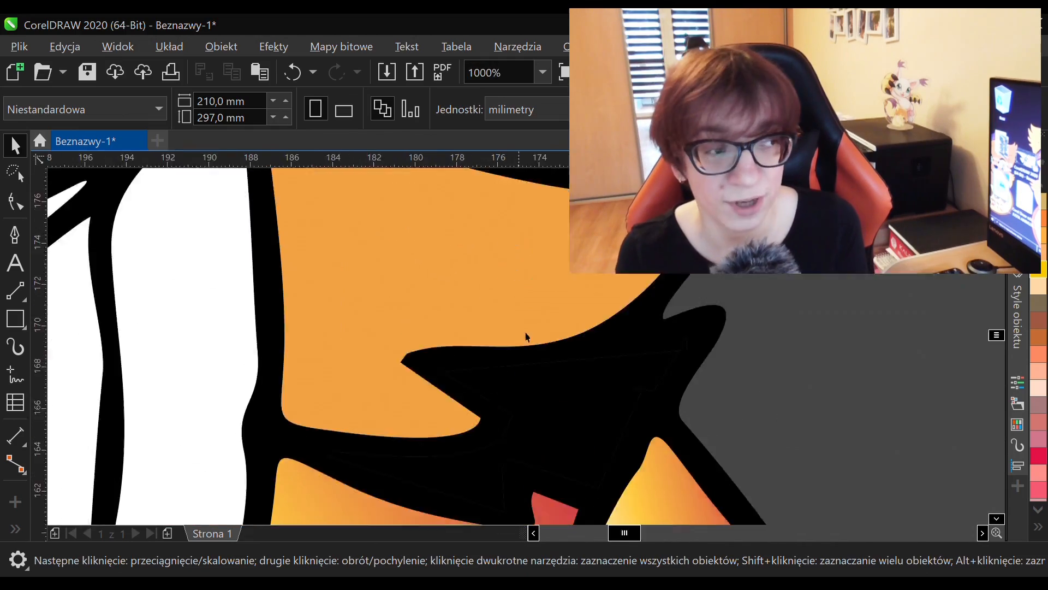
{"action": "scroll", "coordinate": [489, 313], "scroll_direction": "down", "scroll_amount": 2}
{"action": "scroll", "coordinate": [447, 358], "scroll_direction": "up", "scroll_amount": 3}
{"action": "left_click", "coordinate": [527, 428]}
{"action": "key", "text": "F10"}
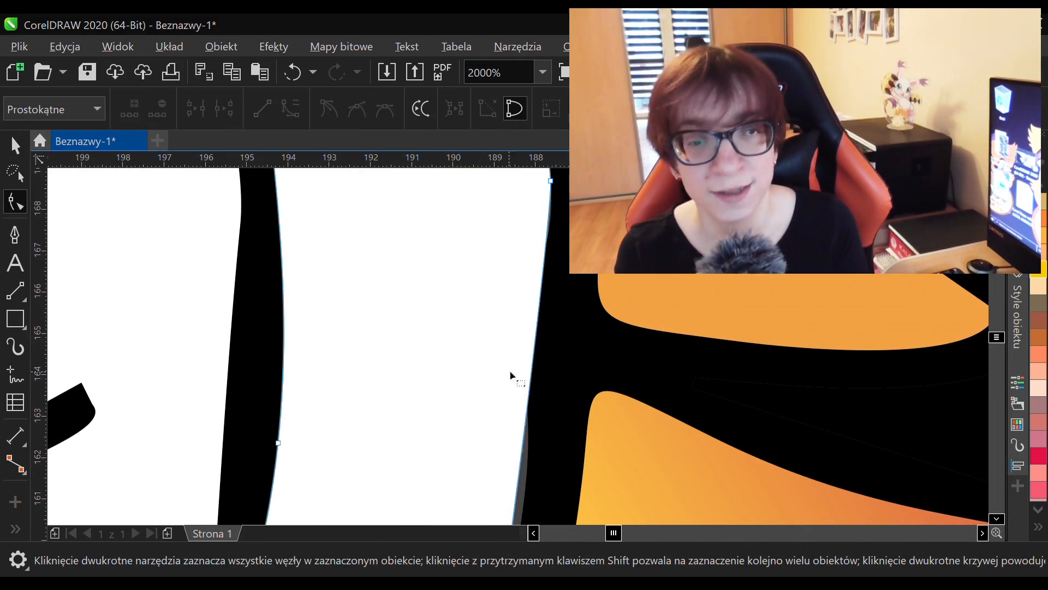
{"action": "scroll", "coordinate": [528, 380], "scroll_direction": "down", "scroll_amount": 5}
{"action": "key", "text": "space"}
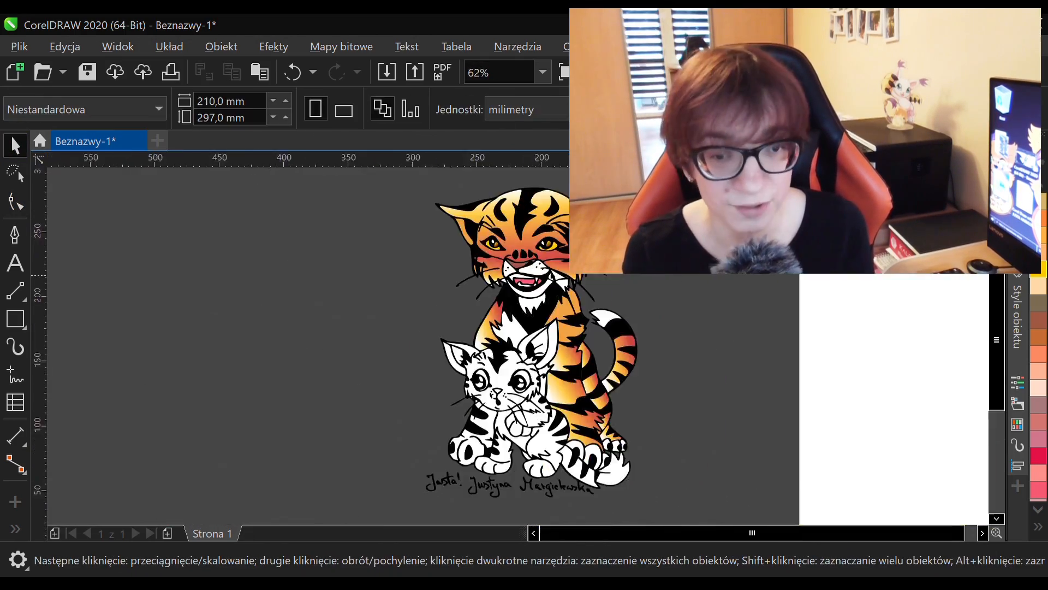
- Fill the kitten's face and outer ears with greyish brown
{"action": "scroll", "coordinate": [349, 264], "scroll_direction": "up", "scroll_amount": 2}
{"action": "left_click", "coordinate": [474, 329]}
{"action": "scroll", "coordinate": [474, 328], "scroll_direction": "down", "scroll_amount": 1}
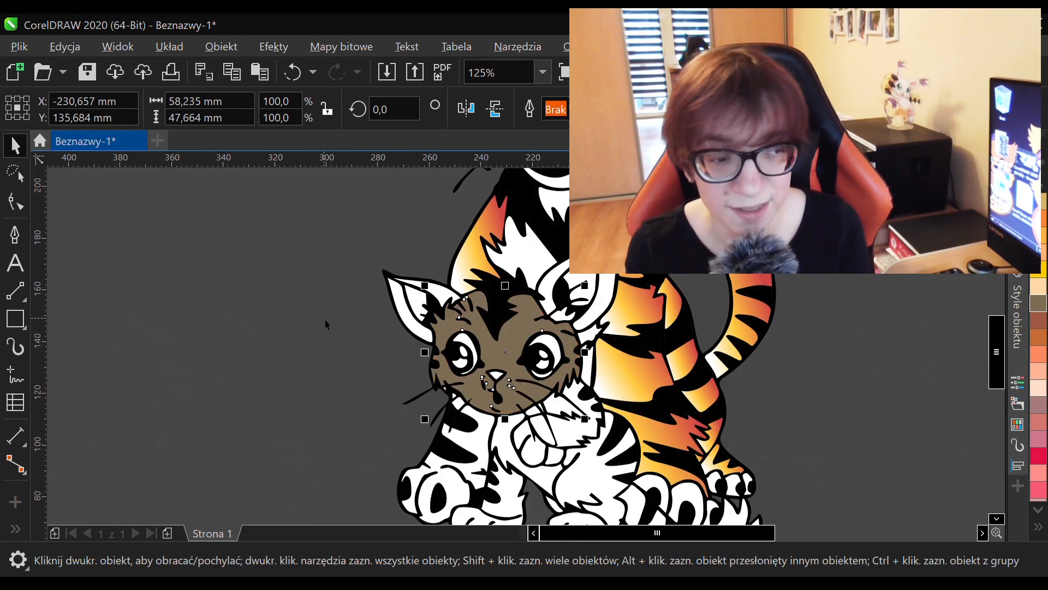
{"action": "left_click", "coordinate": [443, 301]}
{"action": "scroll", "coordinate": [518, 281], "scroll_direction": "up", "scroll_amount": 2}
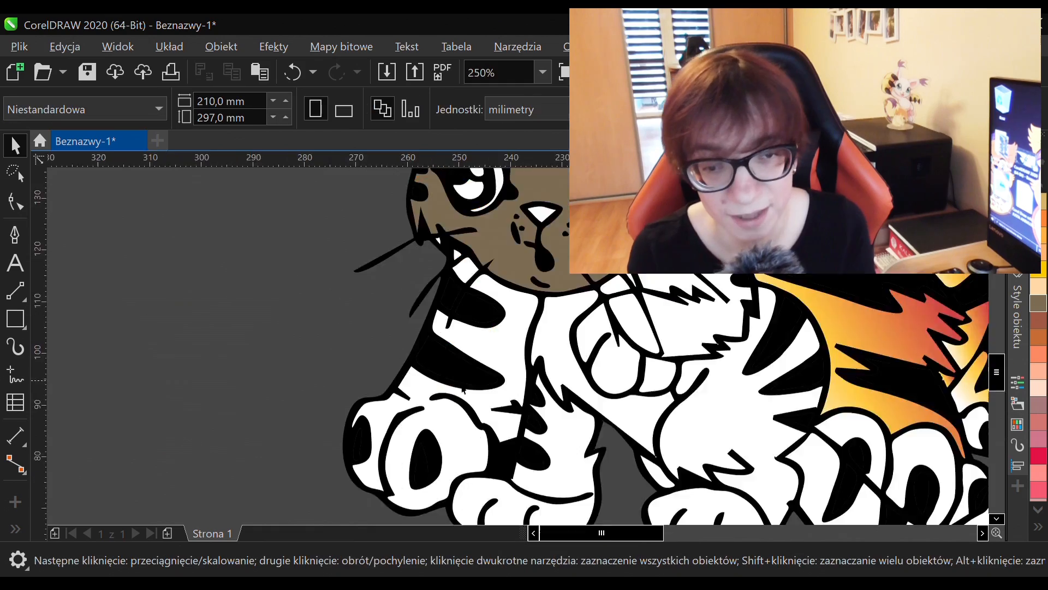
- Fill the kitten's flank, shoulder patch and inner foreleg with the same greyish brown
{"action": "scroll", "coordinate": [540, 338], "scroll_direction": "down", "scroll_amount": 2}
{"action": "scroll", "coordinate": [540, 338], "scroll_direction": "up", "scroll_amount": 2}
{"action": "left_click", "coordinate": [541, 338]}
{"action": "scroll", "coordinate": [540, 338], "scroll_direction": "up", "scroll_amount": 1}
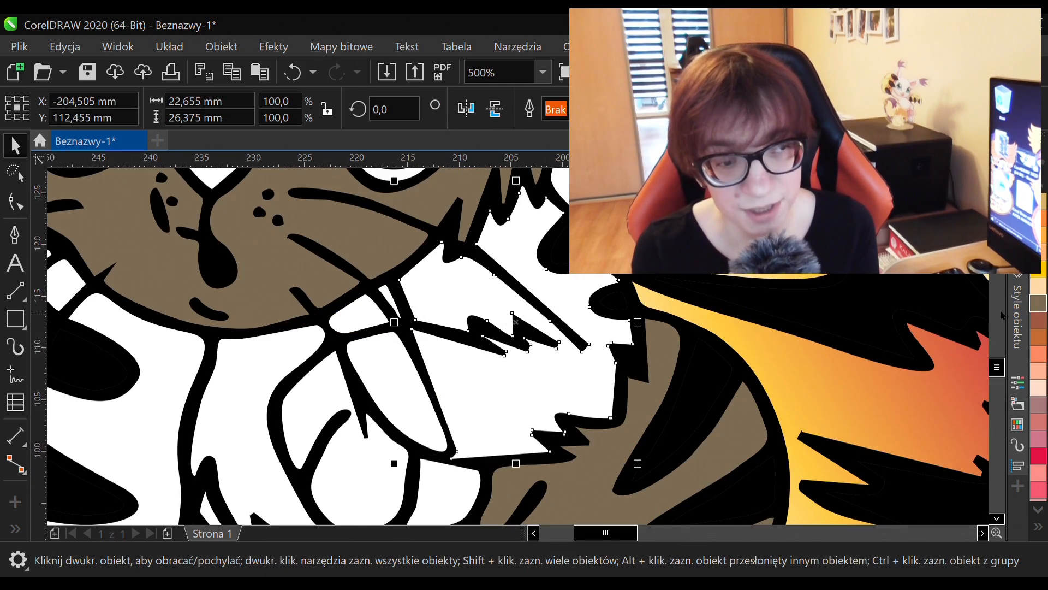
{"action": "scroll", "coordinate": [545, 333], "scroll_direction": "left", "scroll_amount": 3}
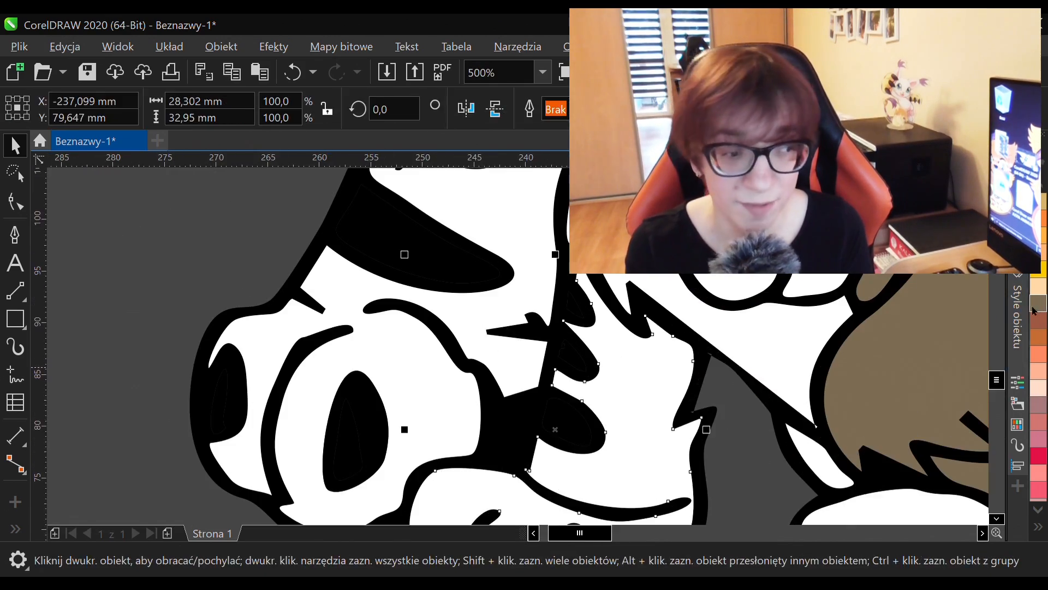
{"action": "scroll", "coordinate": [519, 344], "scroll_direction": "down", "scroll_amount": 2}
{"action": "scroll", "coordinate": [519, 344], "scroll_direction": "up", "scroll_amount": 1}
{"action": "key", "text": "Escape"}
{"action": "scroll", "coordinate": [519, 344], "scroll_direction": "down", "scroll_amount": 2}
{"action": "scroll", "coordinate": [464, 276], "scroll_direction": "up", "scroll_amount": 2}
- Copy the white-to-red gradient fill from the big tiger's left shoulder onto the patches of the kitten's outer left foreleg
{"action": "left_click", "coordinate": [464, 276]}
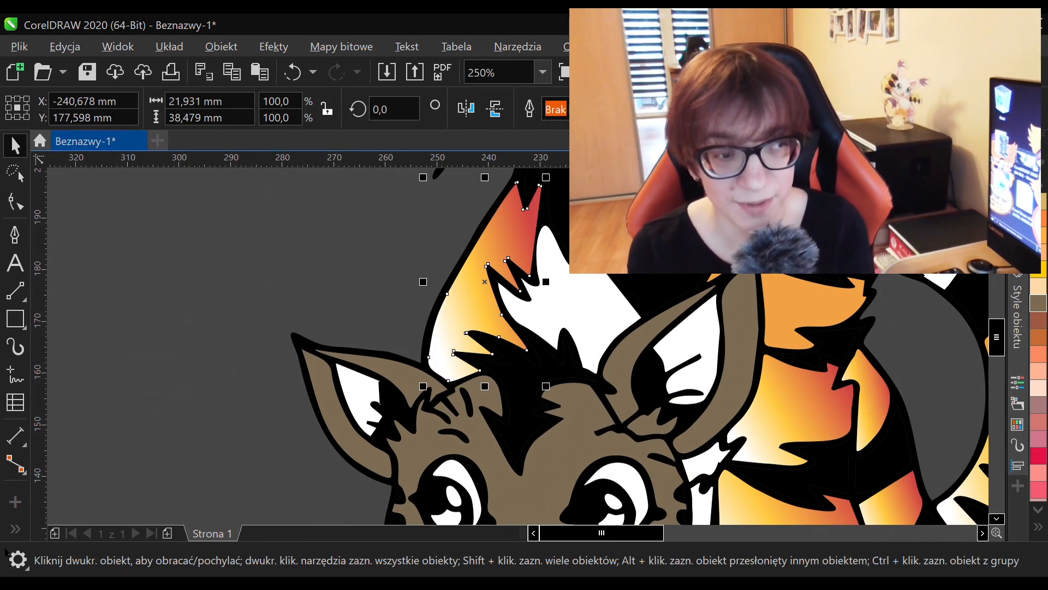
{"action": "left_click", "coordinate": [46, 238]}
{"action": "scroll", "coordinate": [470, 354], "scroll_direction": "up", "scroll_amount": 1}
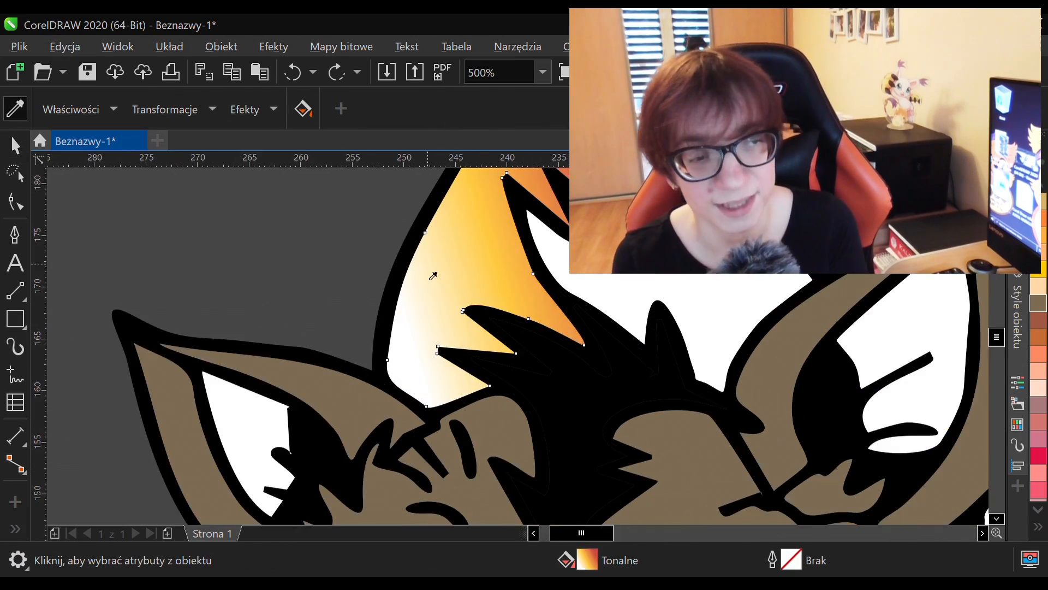
{"action": "left_click", "coordinate": [433, 276]}
{"action": "scroll", "coordinate": [433, 276], "scroll_direction": "down", "scroll_amount": 3}
{"action": "scroll", "coordinate": [435, 354], "scroll_direction": "up", "scroll_amount": 3}
{"action": "scroll", "coordinate": [404, 301], "scroll_direction": "down", "scroll_amount": 1}
{"action": "scroll", "coordinate": [823, 467], "scroll_direction": "up", "scroll_amount": 1}
{"action": "left_click", "coordinate": [566, 367]}
{"action": "left_click", "coordinate": [451, 355]}
{"action": "left_click", "coordinate": [652, 418]}
{"action": "left_click", "coordinate": [445, 336]}
{"action": "left_click", "coordinate": [632, 346]}
{"action": "left_click", "coordinate": [715, 350]}
{"action": "scroll", "coordinate": [715, 349], "scroll_direction": "down", "scroll_amount": 3}
{"action": "scroll", "coordinate": [410, 361], "scroll_direction": "up", "scroll_amount": 1}
{"action": "scroll", "coordinate": [437, 327], "scroll_direction": "down", "scroll_amount": 2}
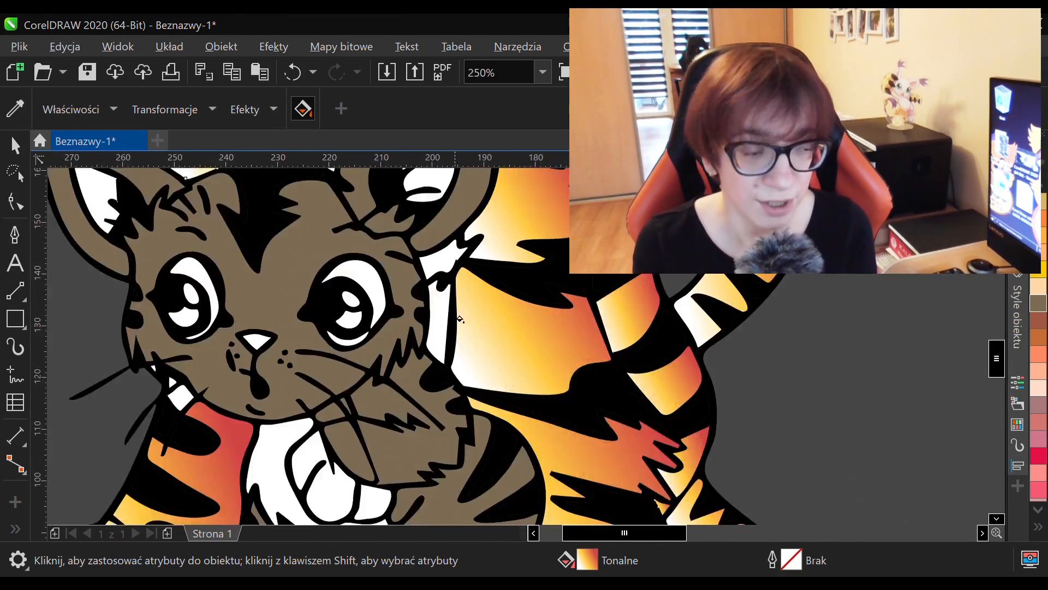
- Fill the lower highlights inside both of the kitten's eyes with reddish brown
{"action": "key", "text": "space"}
{"action": "scroll", "coordinate": [433, 404], "scroll_direction": "up", "scroll_amount": 2}
{"action": "scroll", "coordinate": [636, 398], "scroll_direction": "down", "scroll_amount": 2}
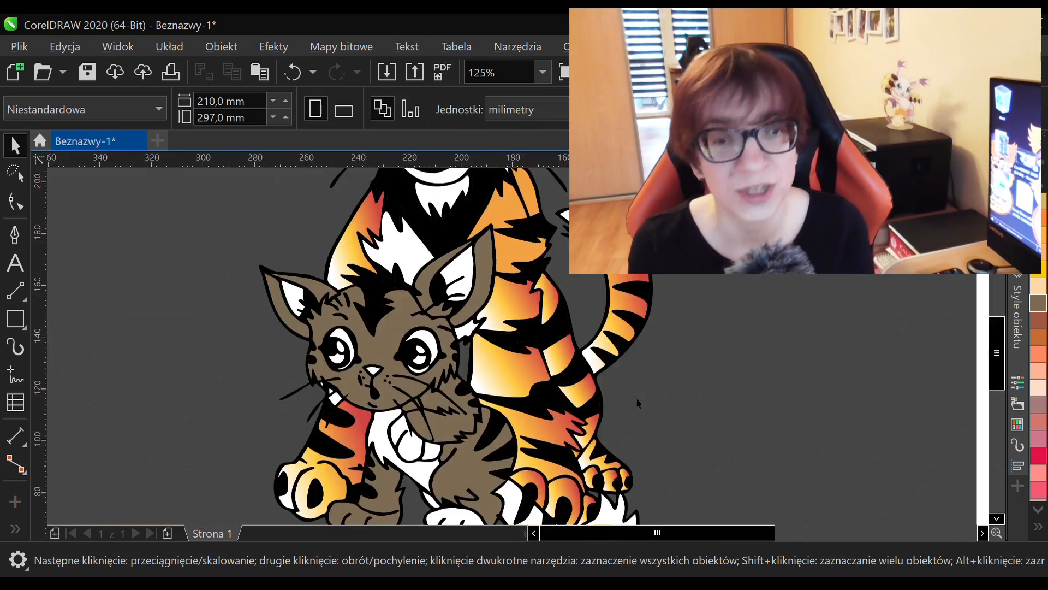
{"action": "scroll", "coordinate": [484, 443], "scroll_direction": "up", "scroll_amount": 1}
{"action": "scroll", "coordinate": [484, 443], "scroll_direction": "down", "scroll_amount": 1}
{"action": "scroll", "coordinate": [267, 421], "scroll_direction": "up", "scroll_amount": 1}
{"action": "scroll", "coordinate": [655, 339], "scroll_direction": "up", "scroll_amount": 1}
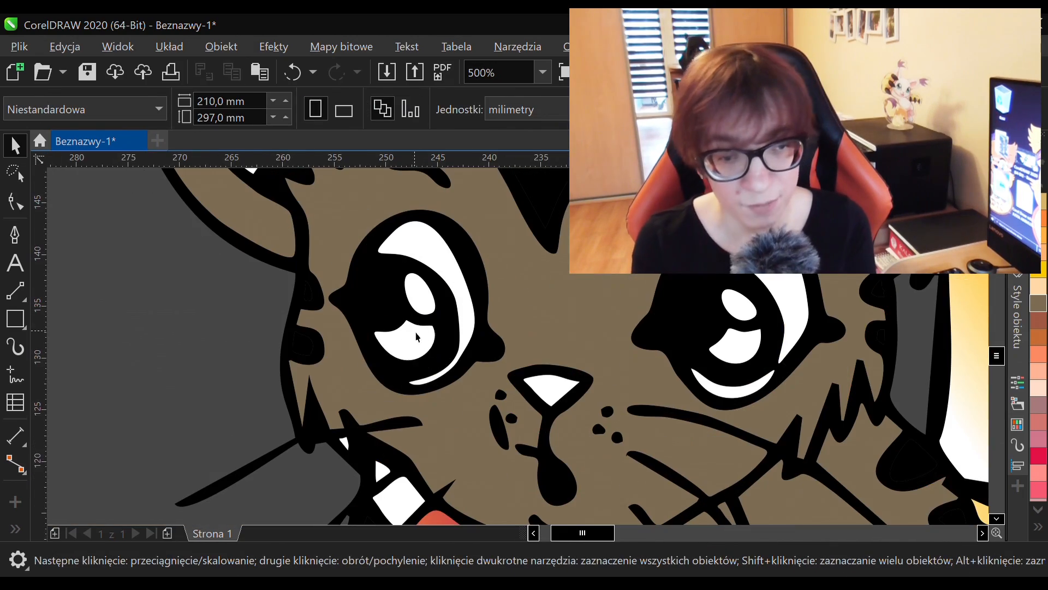
{"action": "left_click", "coordinate": [405, 339]}
{"action": "scroll", "coordinate": [425, 312], "scroll_direction": "down", "scroll_amount": 2}
{"action": "scroll", "coordinate": [525, 310], "scroll_direction": "up", "scroll_amount": 2}
- Fill the large white crescent of the kitten's right eye with light peach
{"action": "left_click", "coordinate": [494, 306]}
{"action": "left_click", "coordinate": [1038, 286]}
{"action": "scroll", "coordinate": [592, 350], "scroll_direction": "down", "scroll_amount": 2}
{"action": "scroll", "coordinate": [555, 366], "scroll_direction": "up", "scroll_amount": 2}
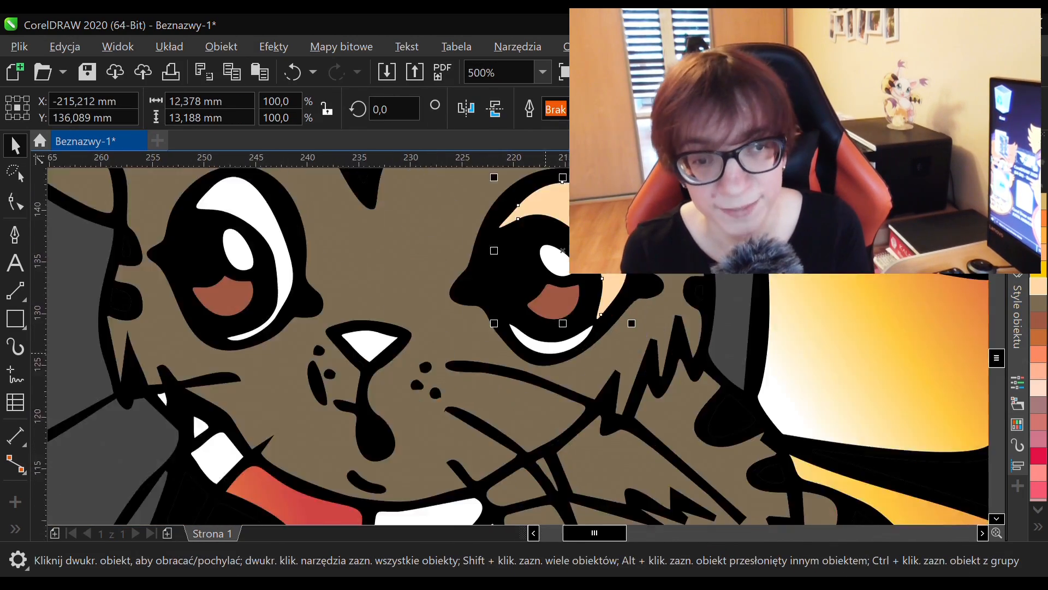
{"action": "scroll", "coordinate": [555, 367], "scroll_direction": "down", "scroll_amount": 2}
{"action": "left_click", "coordinate": [59, 210]}
{"action": "scroll", "coordinate": [500, 382], "scroll_direction": "up", "scroll_amount": 2}
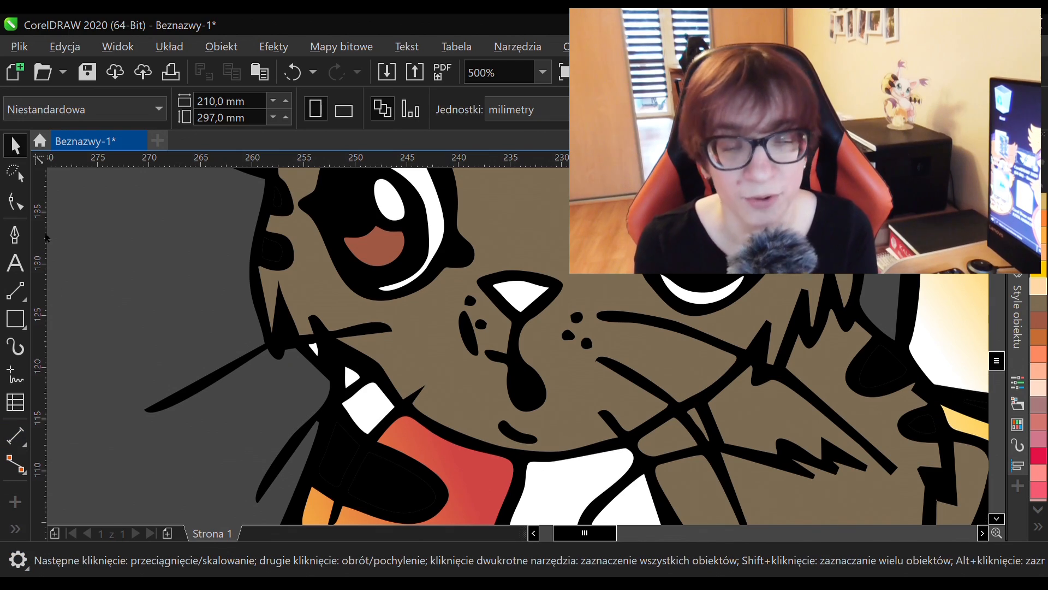
- Sample the orange-red beneath the kitten's chin and fill the two small patches below its left cheek with it
{"action": "left_click", "coordinate": [16, 528]}
{"action": "left_click", "coordinate": [390, 430]}
{"action": "left_click", "coordinate": [368, 406]}
{"action": "left_click", "coordinate": [351, 377]}
{"action": "scroll", "coordinate": [311, 306], "scroll_direction": "down", "scroll_amount": 1}
{"action": "scroll", "coordinate": [284, 426], "scroll_direction": "down", "scroll_amount": 1}
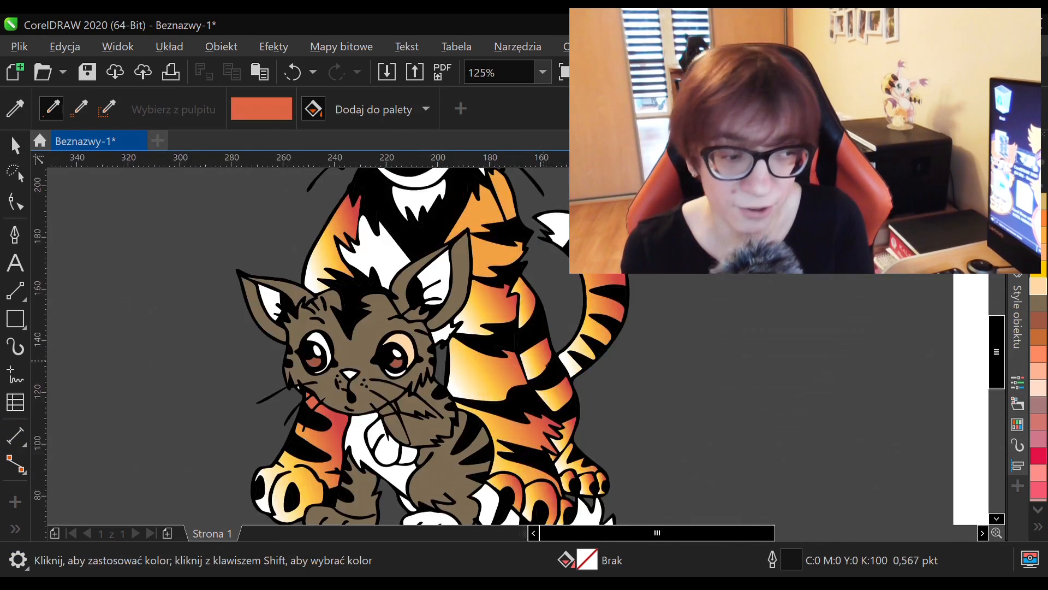
- Fill the kitten's inner ears and nose with the sampled orange-red
{"action": "scroll", "coordinate": [354, 285], "scroll_direction": "up", "scroll_amount": 1}
{"action": "left_click", "coordinate": [513, 278]}
{"action": "scroll", "coordinate": [391, 280], "scroll_direction": "down", "scroll_amount": 1}
{"action": "scroll", "coordinate": [290, 273], "scroll_direction": "up", "scroll_amount": 2}
{"action": "left_click", "coordinate": [250, 323]}
{"action": "scroll", "coordinate": [251, 325], "scroll_direction": "down", "scroll_amount": 2}
{"action": "scroll", "coordinate": [321, 419], "scroll_direction": "up", "scroll_amount": 3}
{"action": "left_click", "coordinate": [440, 276]}
{"action": "scroll", "coordinate": [449, 373], "scroll_direction": "down", "scroll_amount": 4}
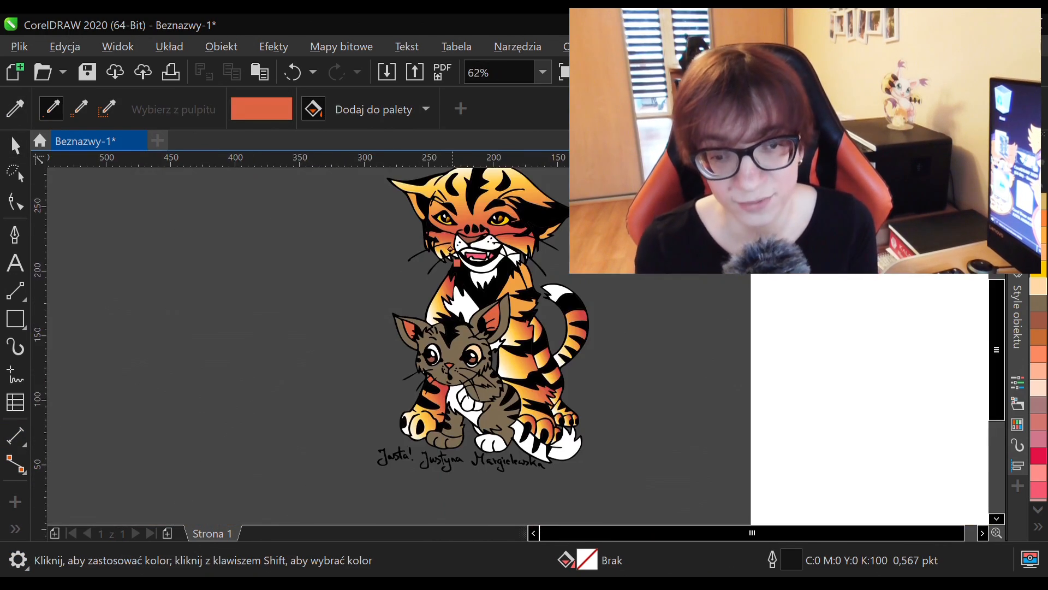
- Remove the surplus node at the upper corner of the kitten's orange-red left inner ear
{"action": "key", "text": "space"}
{"action": "scroll", "coordinate": [417, 331], "scroll_direction": "up", "scroll_amount": 3}
{"action": "left_click", "coordinate": [15, 202]}
{"action": "scroll", "coordinate": [402, 243], "scroll_direction": "up", "scroll_amount": 1}
{"action": "left_click", "coordinate": [377, 288]}
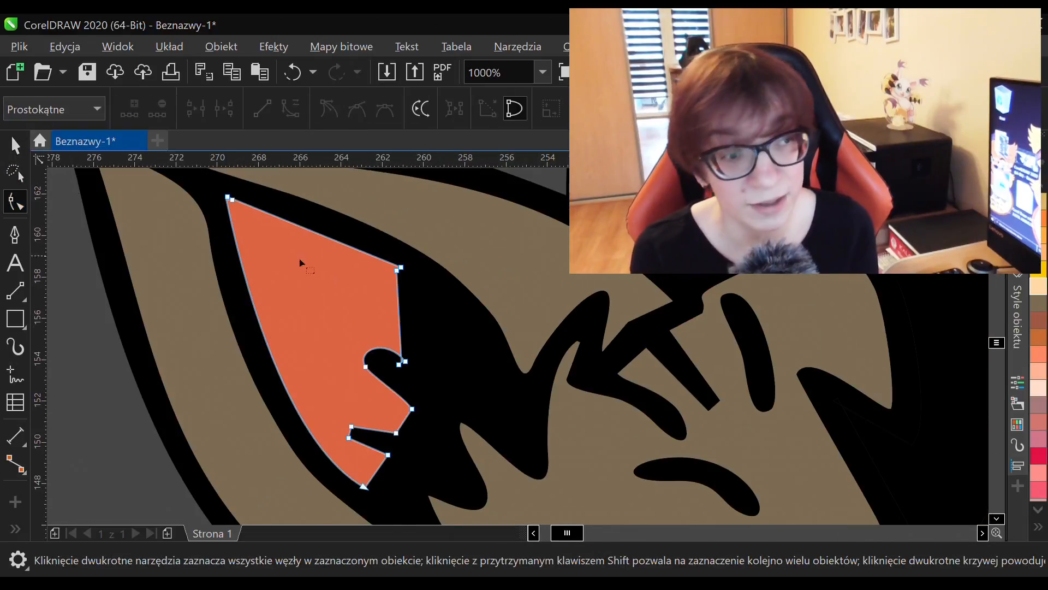
{"action": "scroll", "coordinate": [396, 259], "scroll_direction": "up", "scroll_amount": 1}
{"action": "left_click", "coordinate": [393, 278]}
{"action": "key", "text": "Delete"}
{"action": "scroll", "coordinate": [440, 310], "scroll_direction": "down", "scroll_amount": 1}
{"action": "scroll", "coordinate": [421, 385], "scroll_direction": "up", "scroll_amount": 1}
- Clean up the notched edge of the kitten's left inner ear by removing its surplus nodes
{"action": "left_click", "coordinate": [424, 385]}
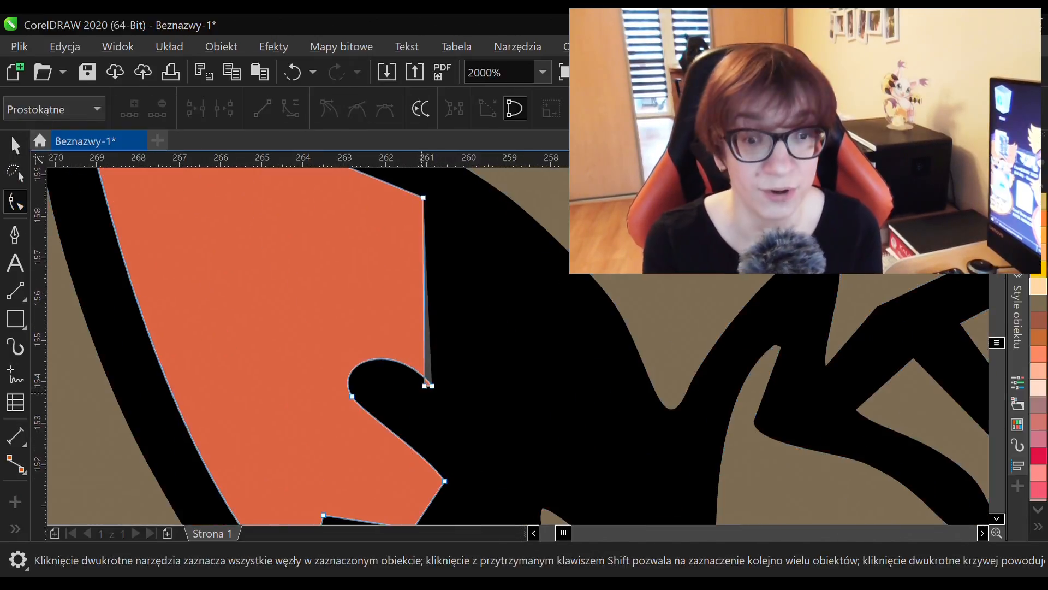
{"action": "key", "text": "Delete"}
{"action": "scroll", "coordinate": [172, 184], "scroll_direction": "down", "scroll_amount": 1}
{"action": "scroll", "coordinate": [476, 311], "scroll_direction": "up", "scroll_amount": 1}
{"action": "left_click", "coordinate": [530, 310]}
{"action": "key", "text": "Delete"}
{"action": "left_click", "coordinate": [516, 399]}
{"action": "scroll", "coordinate": [602, 456], "scroll_direction": "down", "scroll_amount": 2}
{"action": "scroll", "coordinate": [645, 370], "scroll_direction": "down", "scroll_amount": 1}
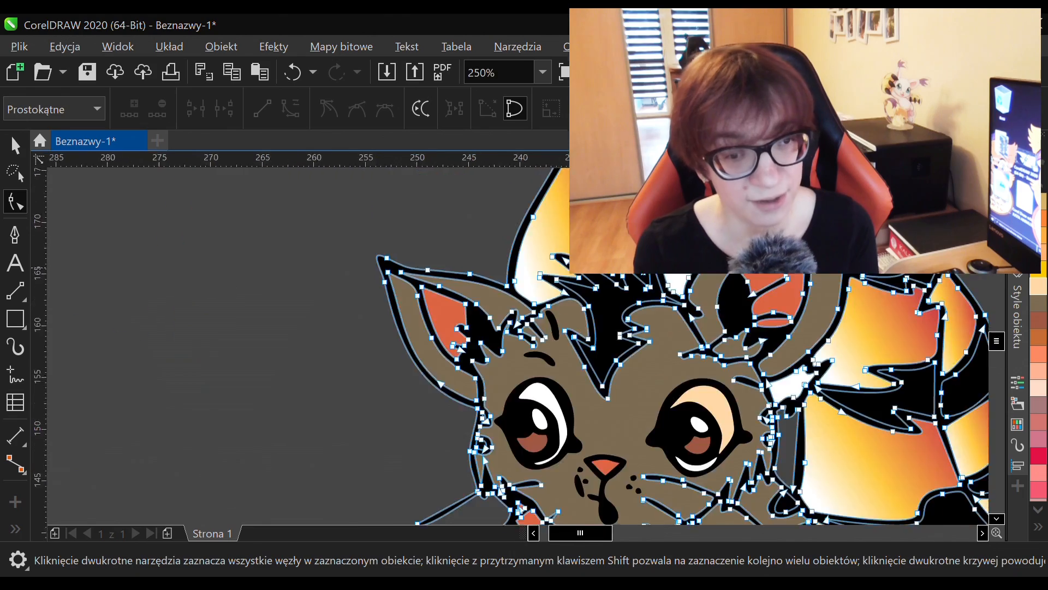
- Smooth the upper edge of the tiny white sliver near the whiskers below the kitten's left cheek
{"action": "scroll", "coordinate": [600, 317], "scroll_direction": "up", "scroll_amount": 2}
{"action": "scroll", "coordinate": [546, 339], "scroll_direction": "down", "scroll_amount": 2}
{"action": "scroll", "coordinate": [520, 355], "scroll_direction": "up", "scroll_amount": 4}
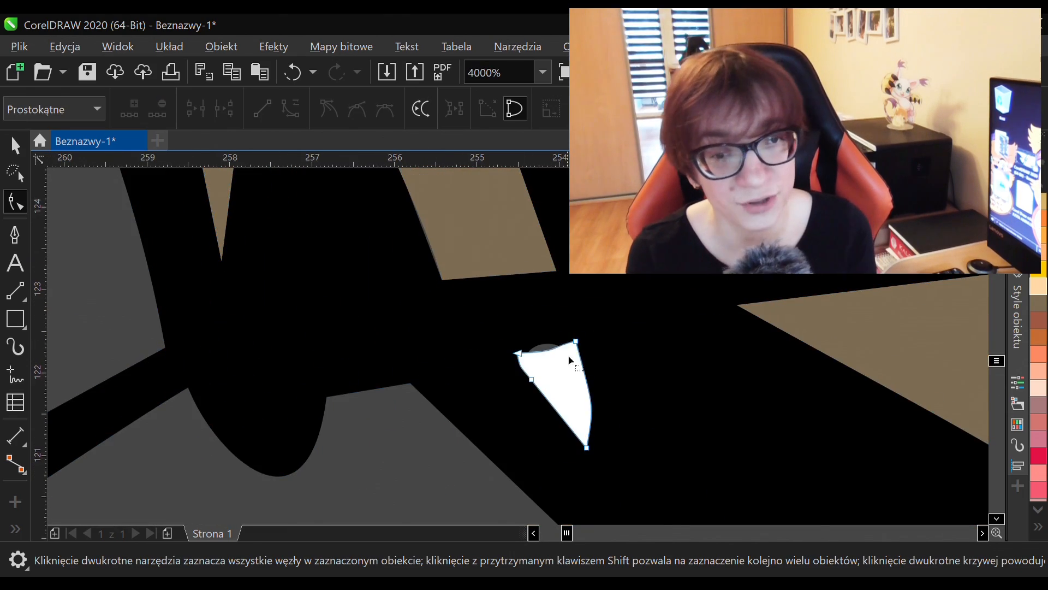
{"action": "scroll", "coordinate": [410, 336], "scroll_direction": "down", "scroll_amount": 3}
{"action": "key", "text": "space"}
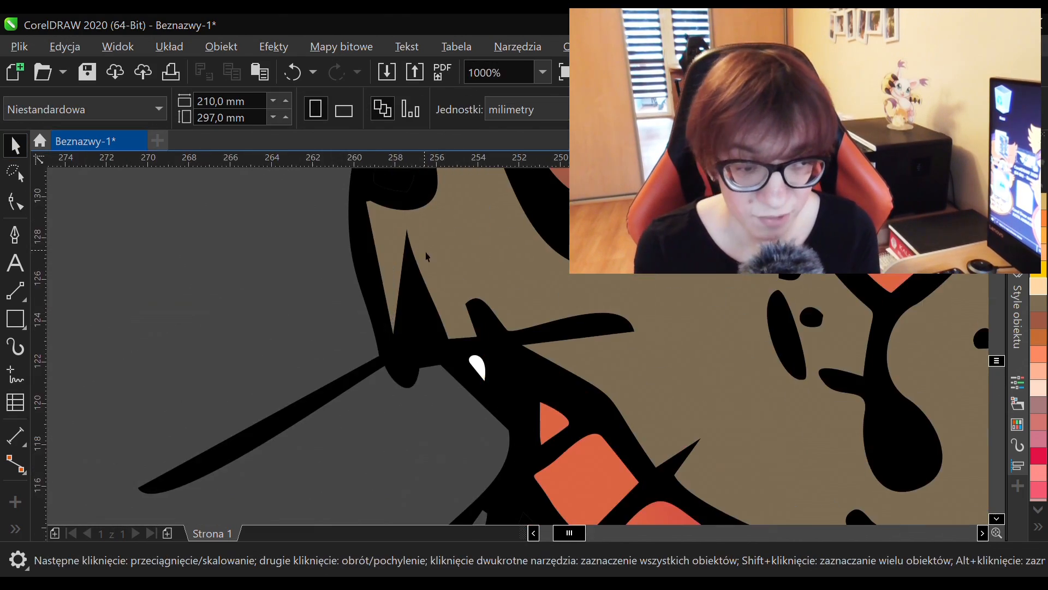
- Copy the white-yellow-red gradient fill from the big tiger's face onto the large crescents in both of the kitten's eyes
{"action": "scroll", "coordinate": [562, 514], "scroll_direction": "down", "scroll_amount": 1}
{"action": "scroll", "coordinate": [517, 177], "scroll_direction": "up", "scroll_amount": 1}
{"action": "scroll", "coordinate": [498, 336], "scroll_direction": "up", "scroll_amount": 1}
{"action": "left_click", "coordinate": [498, 336]}
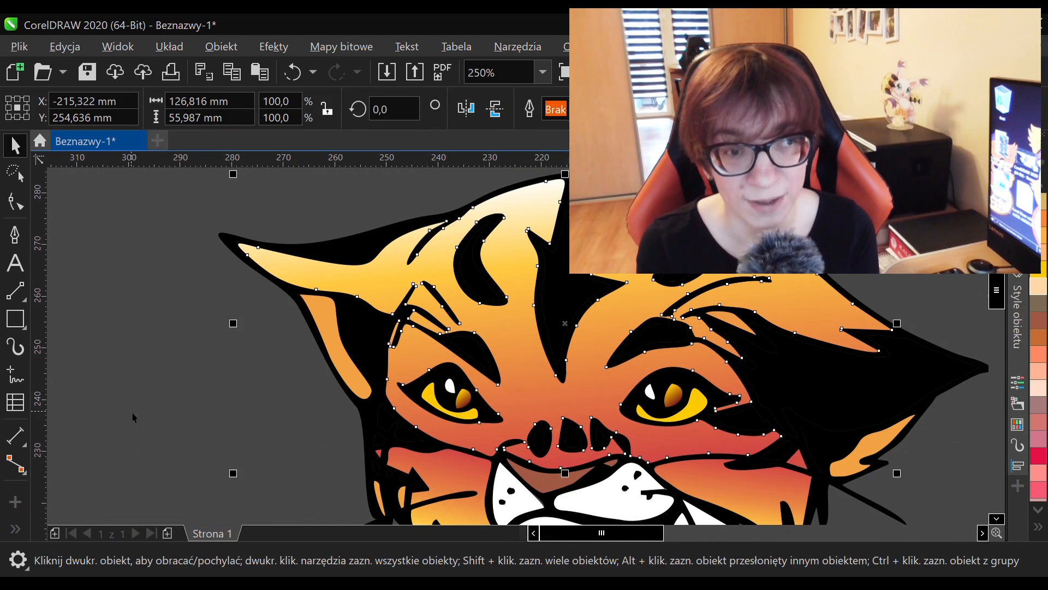
{"action": "key", "text": "i"}
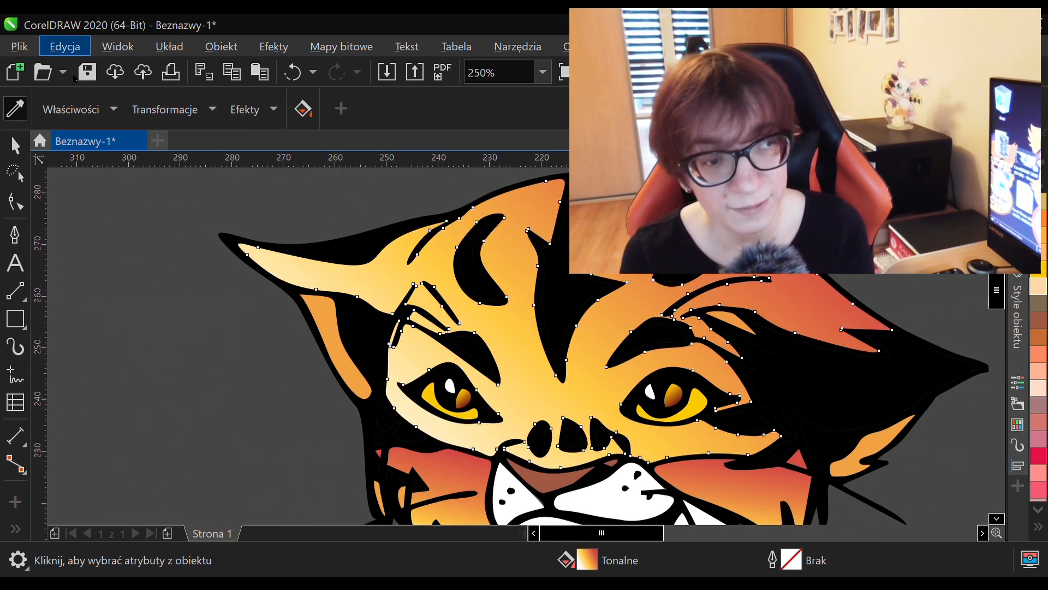
{"action": "left_click", "coordinate": [271, 267]}
{"action": "scroll", "coordinate": [380, 238], "scroll_direction": "down", "scroll_amount": 2}
{"action": "scroll", "coordinate": [426, 423], "scroll_direction": "up", "scroll_amount": 3}
{"action": "left_click", "coordinate": [445, 335]}
{"action": "left_click", "coordinate": [122, 325]}
{"action": "scroll", "coordinate": [396, 297], "scroll_direction": "down", "scroll_amount": 1}
{"action": "scroll", "coordinate": [266, 370], "scroll_direction": "up", "scroll_amount": 3}
- Try to remove a surplus node from the whisker dot beside the kitten's nose
{"action": "key", "text": "F10"}
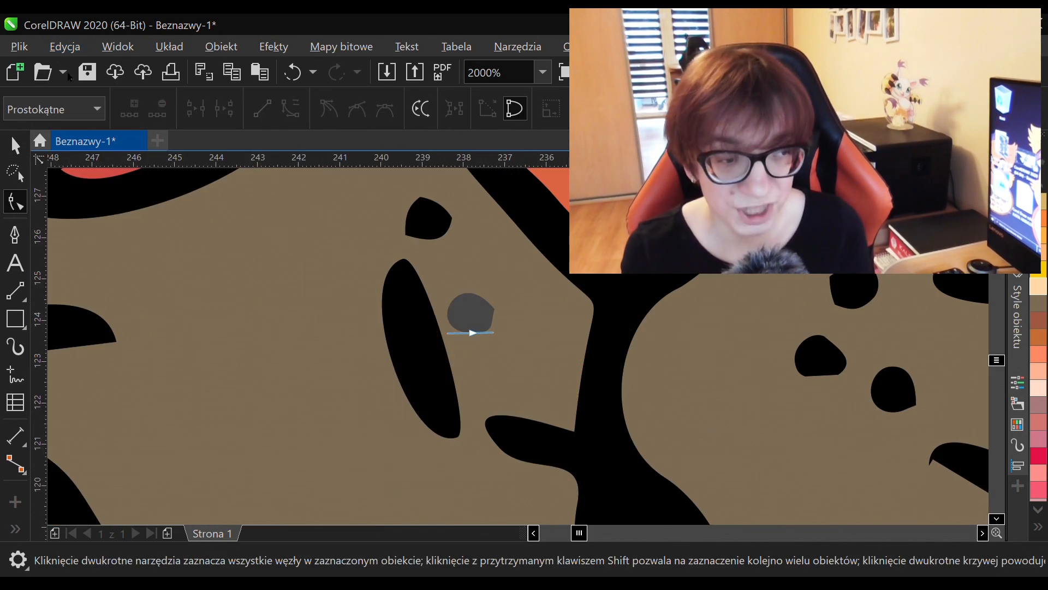
{"action": "left_click", "coordinate": [69, 75]}
{"action": "scroll", "coordinate": [333, 225], "scroll_direction": "down", "scroll_amount": 2}
{"action": "scroll", "coordinate": [402, 309], "scroll_direction": "up", "scroll_amount": 1}
{"action": "scroll", "coordinate": [524, 279], "scroll_direction": "down", "scroll_amount": 1}
{"action": "scroll", "coordinate": [493, 322], "scroll_direction": "up", "scroll_amount": 1}
{"action": "scroll", "coordinate": [508, 322], "scroll_direction": "down", "scroll_amount": 2}
{"action": "scroll", "coordinate": [570, 320], "scroll_direction": "up", "scroll_amount": 2}
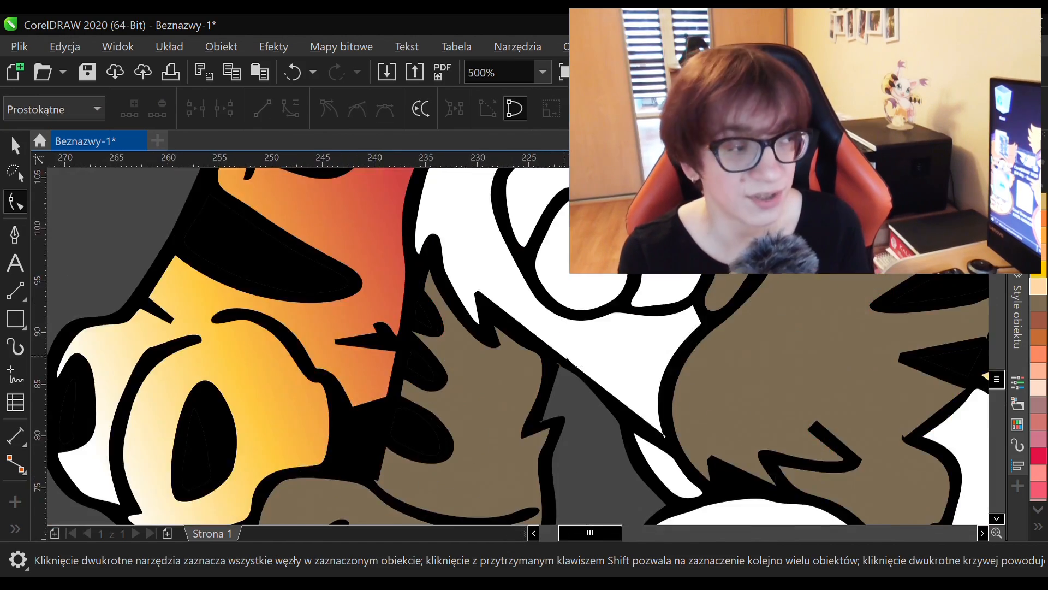
- Straighten the upper edge of the pointed black stripe on the kitten's flank
{"action": "scroll", "coordinate": [564, 365], "scroll_direction": "down", "scroll_amount": 1}
{"action": "scroll", "coordinate": [524, 256], "scroll_direction": "up", "scroll_amount": 2}
{"action": "scroll", "coordinate": [543, 236], "scroll_direction": "up", "scroll_amount": 1}
{"action": "scroll", "coordinate": [540, 246], "scroll_direction": "down", "scroll_amount": 3}
{"action": "scroll", "coordinate": [546, 257], "scroll_direction": "down", "scroll_amount": 1}
{"action": "scroll", "coordinate": [597, 273], "scroll_direction": "up", "scroll_amount": 3}
{"action": "scroll", "coordinate": [519, 344], "scroll_direction": "up", "scroll_amount": 1}
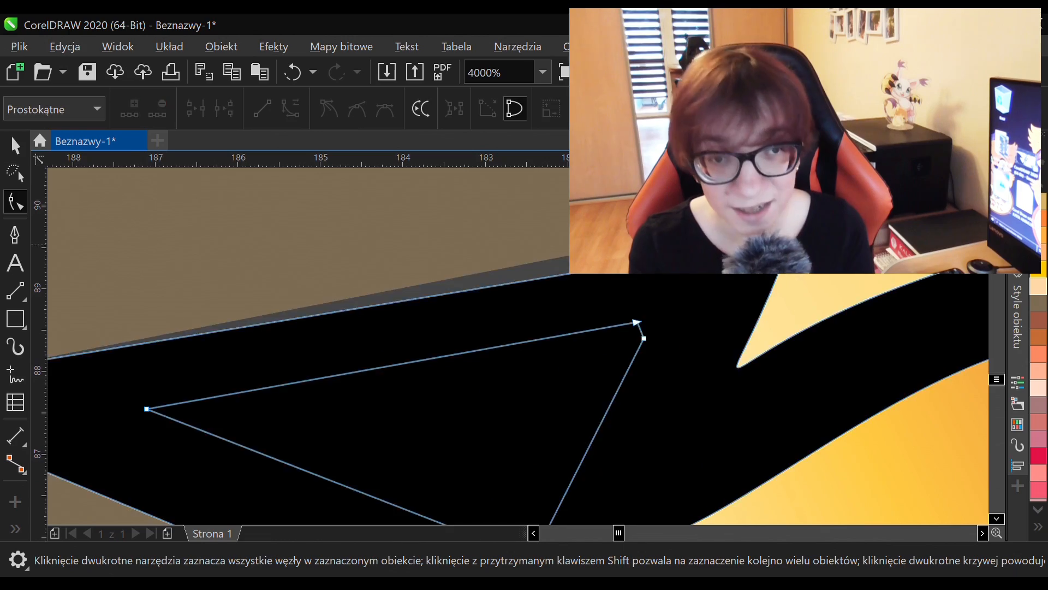
- Reshape the lower corner of the small orange-red patch below the kitten's left cheek
{"action": "scroll", "coordinate": [519, 344], "scroll_direction": "down", "scroll_amount": 3}
{"action": "scroll", "coordinate": [518, 344], "scroll_direction": "up", "scroll_amount": 3}
{"action": "scroll", "coordinate": [490, 328], "scroll_direction": "up", "scroll_amount": 3}
{"action": "scroll", "coordinate": [502, 280], "scroll_direction": "down", "scroll_amount": 3}
{"action": "scroll", "coordinate": [503, 281], "scroll_direction": "up", "scroll_amount": 4}
{"action": "scroll", "coordinate": [398, 250], "scroll_direction": "down", "scroll_amount": 3}
{"action": "scroll", "coordinate": [398, 250], "scroll_direction": "up", "scroll_amount": 5}
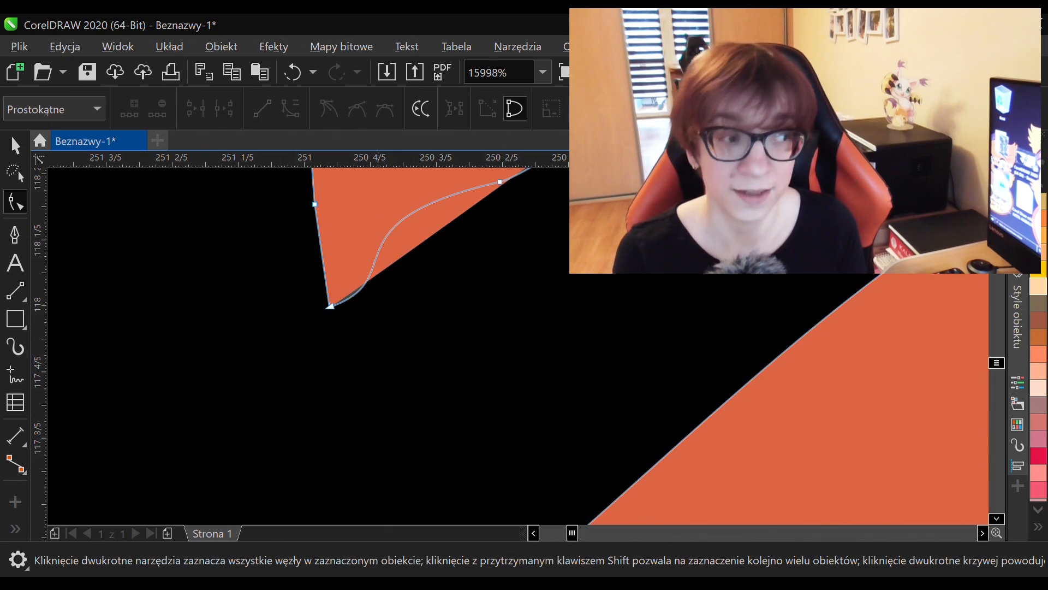
{"action": "scroll", "coordinate": [397, 252], "scroll_direction": "down", "scroll_amount": 2}
{"action": "scroll", "coordinate": [397, 253], "scroll_direction": "up", "scroll_amount": 2}
{"action": "scroll", "coordinate": [428, 344], "scroll_direction": "down", "scroll_amount": 1}
{"action": "scroll", "coordinate": [372, 387], "scroll_direction": "down", "scroll_amount": 6}
- Smooth the upper edge of the thin black stripe above the big tiger's right eye
{"action": "key", "text": "space"}
{"action": "scroll", "coordinate": [371, 387], "scroll_direction": "up", "scroll_amount": 1}
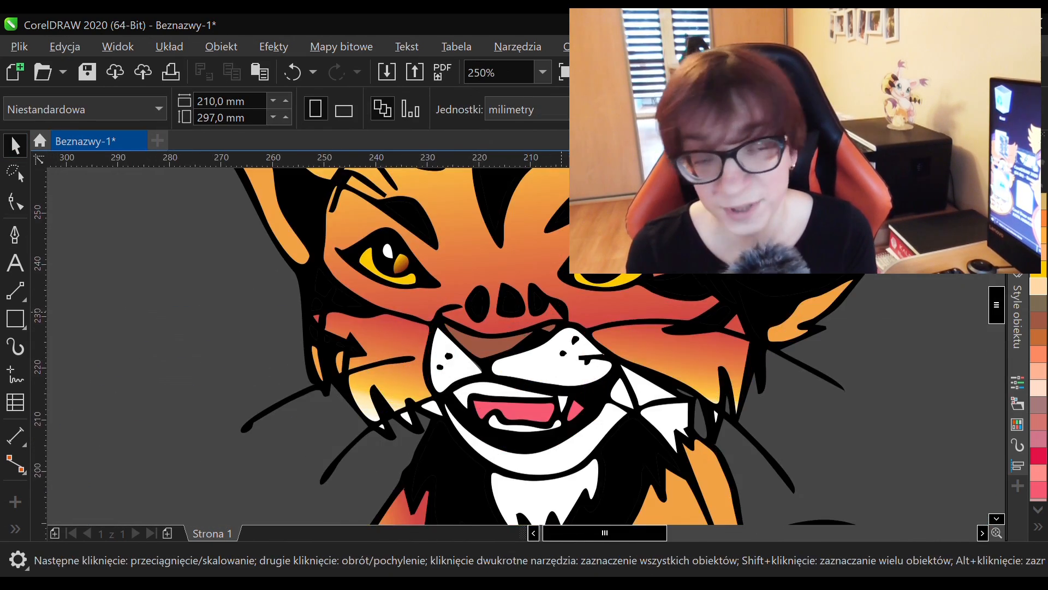
{"action": "scroll", "coordinate": [561, 312], "scroll_direction": "down", "scroll_amount": 1}
{"action": "scroll", "coordinate": [540, 218], "scroll_direction": "up", "scroll_amount": 2}
{"action": "double_click", "coordinate": [587, 328]}
{"action": "scroll", "coordinate": [587, 327], "scroll_direction": "up", "scroll_amount": 2}
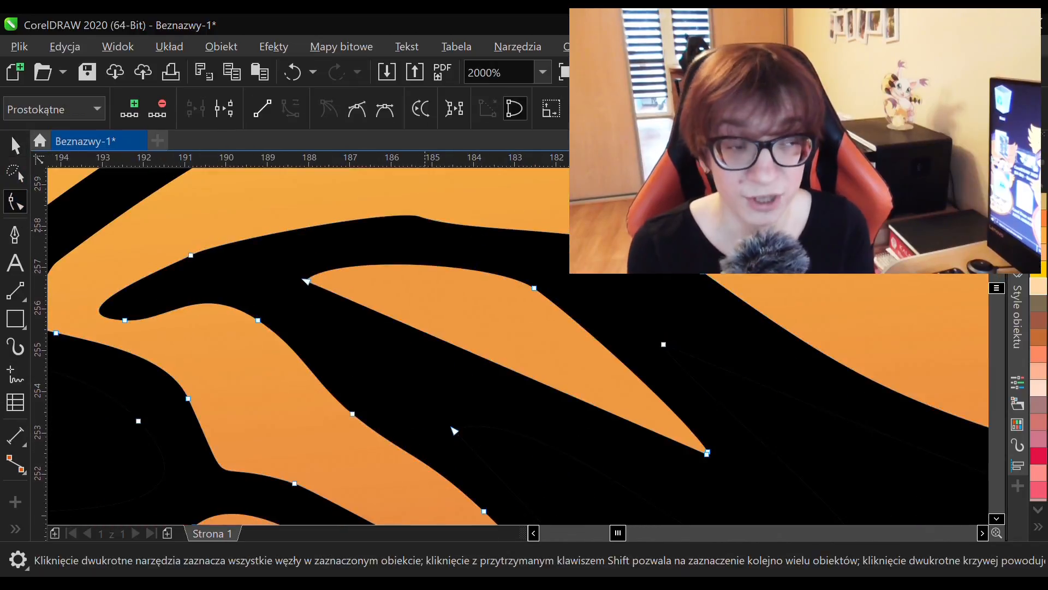
{"action": "scroll", "coordinate": [707, 338], "scroll_direction": "up", "scroll_amount": 2}
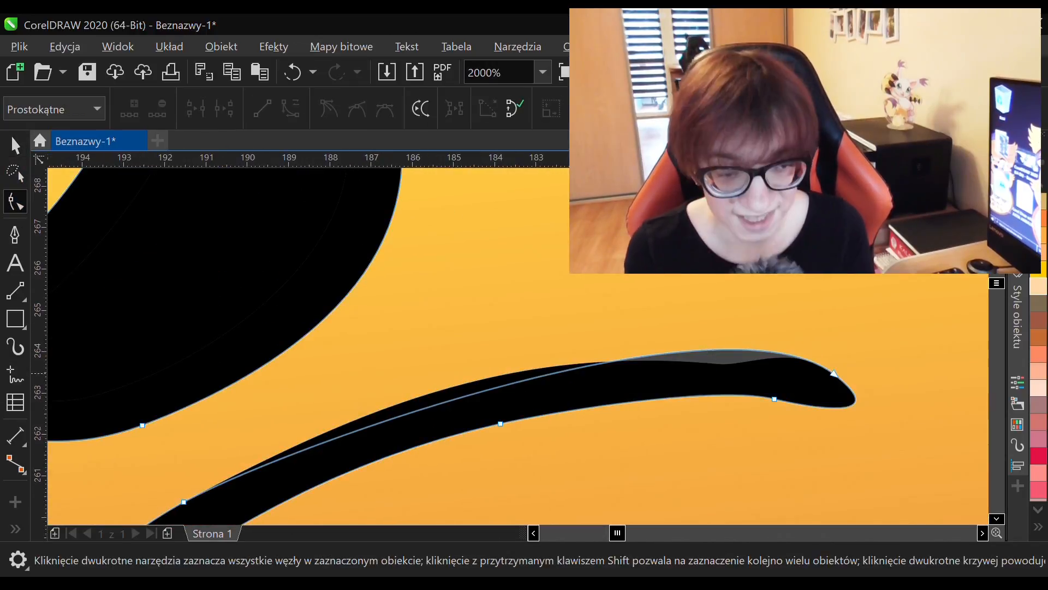
{"action": "scroll", "coordinate": [524, 274], "scroll_direction": "down", "scroll_amount": 3}
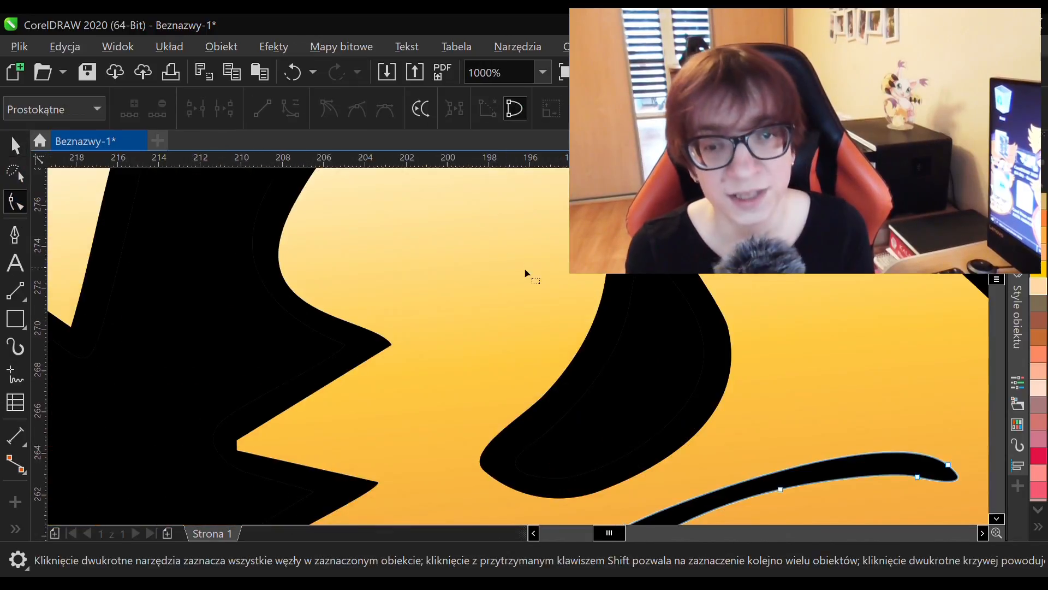
{"action": "scroll", "coordinate": [515, 307], "scroll_direction": "up", "scroll_amount": 1}
{"action": "scroll", "coordinate": [514, 307], "scroll_direction": "down", "scroll_amount": 2}
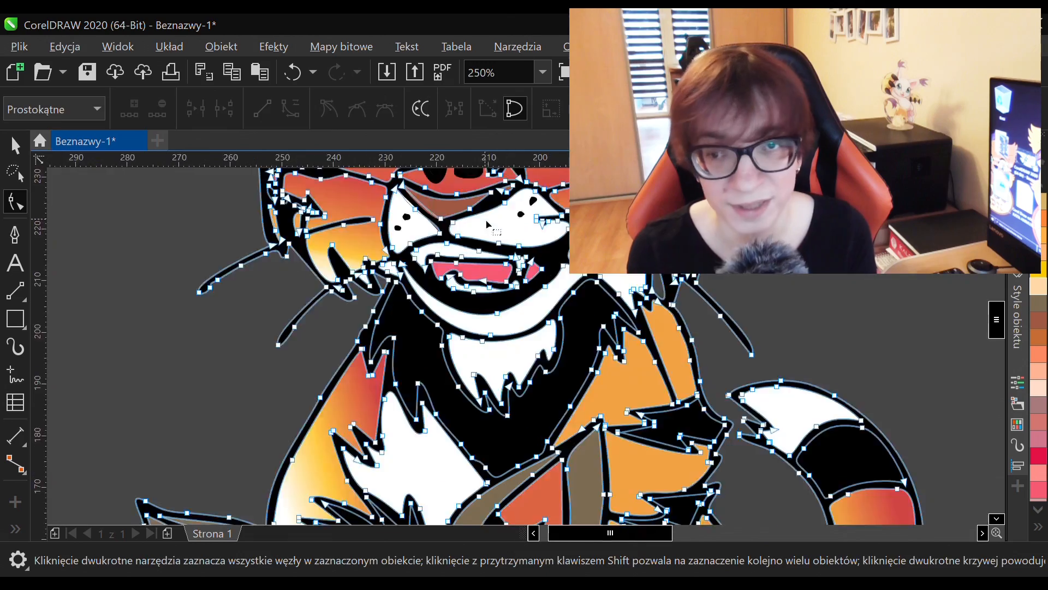
- Examine the shapes and fills of the kitten's paws and lower legs
{"action": "key", "text": "space"}
{"action": "key", "text": "Escape"}
{"action": "scroll", "coordinate": [553, 446], "scroll_direction": "up", "scroll_amount": 2}
{"action": "scroll", "coordinate": [553, 446], "scroll_direction": "up", "scroll_amount": 1}
{"action": "left_click", "coordinate": [496, 391]}
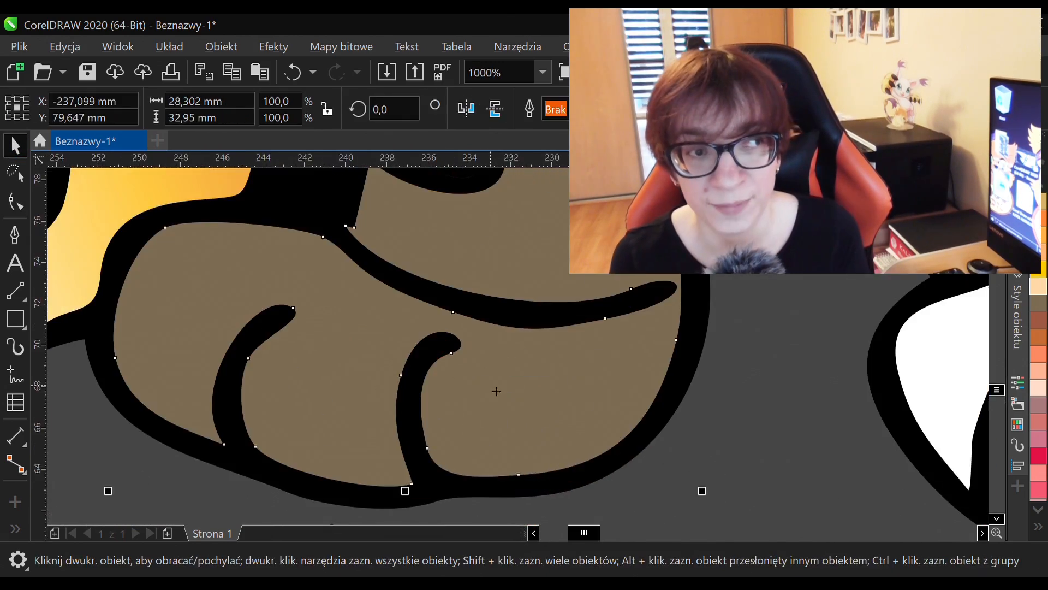
{"action": "scroll", "coordinate": [496, 391], "scroll_direction": "down", "scroll_amount": 2}
{"action": "scroll", "coordinate": [491, 299], "scroll_direction": "up", "scroll_amount": 1}
{"action": "left_click", "coordinate": [254, 342]}
{"action": "scroll", "coordinate": [254, 342], "scroll_direction": "down", "scroll_amount": 1}
{"action": "left_click", "coordinate": [255, 342]}
{"action": "scroll", "coordinate": [652, 368], "scroll_direction": "up", "scroll_amount": 2}
{"action": "scroll", "coordinate": [510, 381], "scroll_direction": "down", "scroll_amount": 1}
{"action": "scroll", "coordinate": [330, 321], "scroll_direction": "up", "scroll_amount": 1}
{"action": "left_click", "coordinate": [330, 320]}
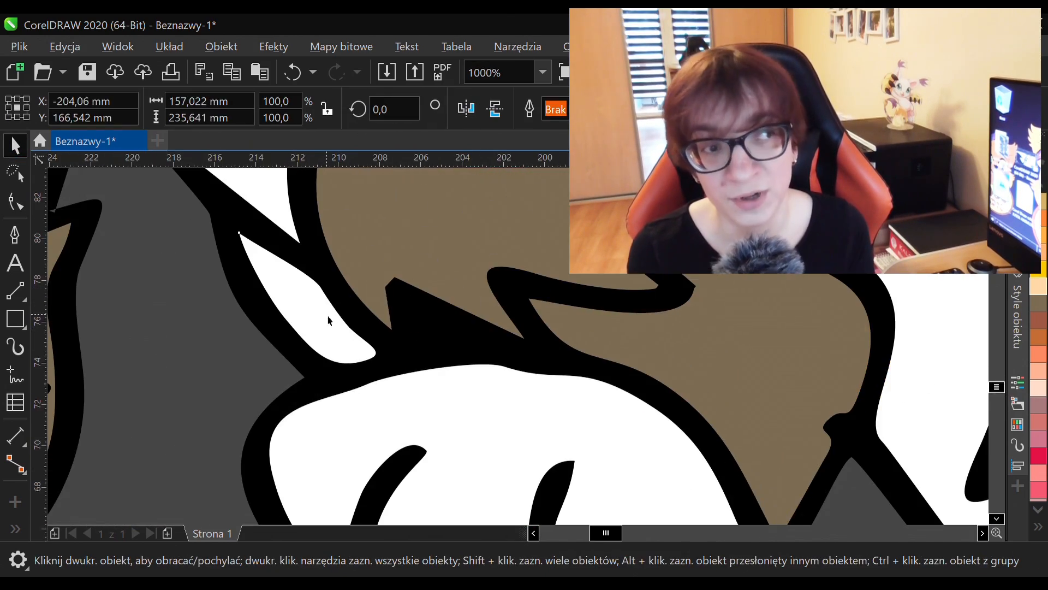
{"action": "left_click", "coordinate": [329, 320]}
{"action": "scroll", "coordinate": [485, 364], "scroll_direction": "down", "scroll_amount": 3}
{"action": "left_click", "coordinate": [262, 436]}
{"action": "scroll", "coordinate": [246, 471], "scroll_direction": "down", "scroll_amount": 1}
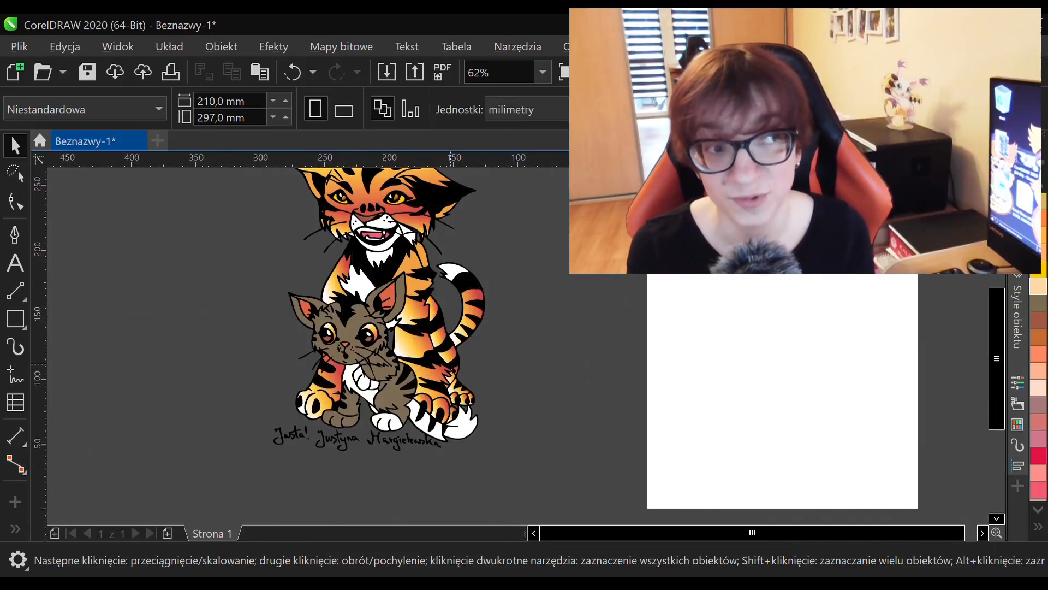
- Remove the surplus node from the gradient crescent in the kitten's left eye and pull its tip back beneath the iris
{"action": "scroll", "coordinate": [334, 349], "scroll_direction": "up", "scroll_amount": 3}
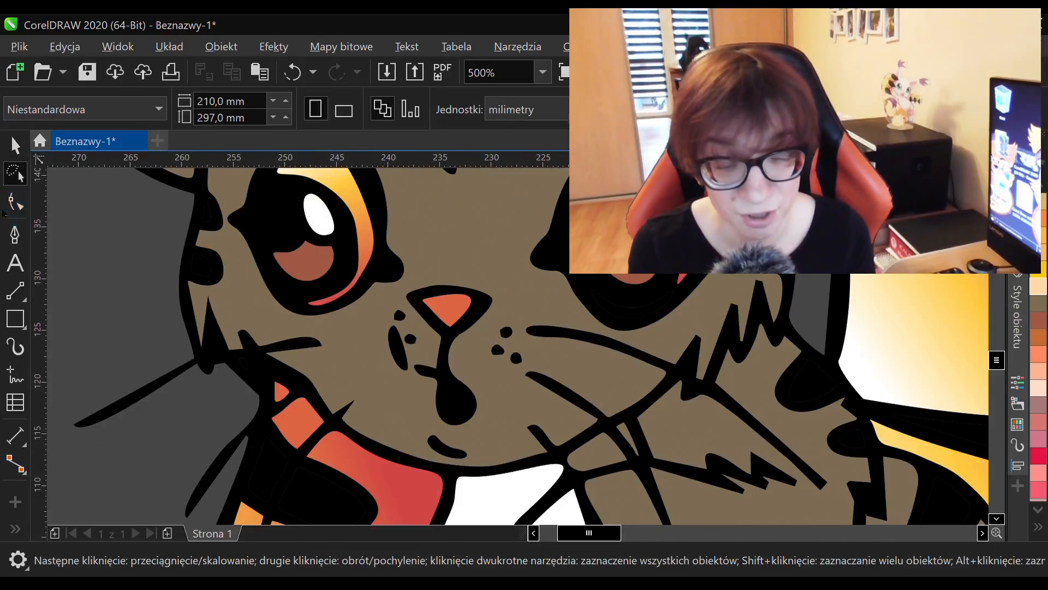
{"action": "left_click", "coordinate": [15, 204]}
{"action": "scroll", "coordinate": [352, 254], "scroll_direction": "up", "scroll_amount": 1}
{"action": "left_click", "coordinate": [343, 290]}
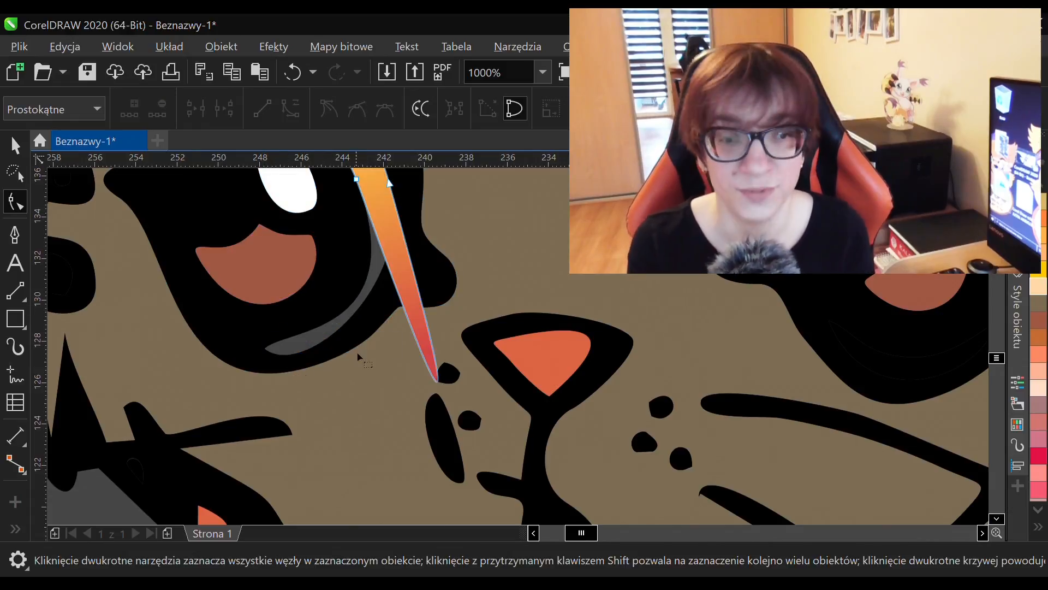
{"action": "scroll", "coordinate": [358, 356], "scroll_direction": "down", "scroll_amount": 1}
{"action": "left_click_drag", "start_coordinate": [397, 370], "coordinate": [318, 351]}
{"action": "scroll", "coordinate": [317, 341], "scroll_direction": "up", "scroll_amount": 3}
- Shorten the lower tip of the left eye's gradient crescent and bend its edges to follow the eye's curve
{"action": "left_click", "coordinate": [349, 480]}
{"action": "scroll", "coordinate": [416, 427], "scroll_direction": "down", "scroll_amount": 2}
{"action": "left_click_drag", "start_coordinate": [327, 460], "coordinate": [409, 410]}
{"action": "scroll", "coordinate": [412, 429], "scroll_direction": "up", "scroll_amount": 1}
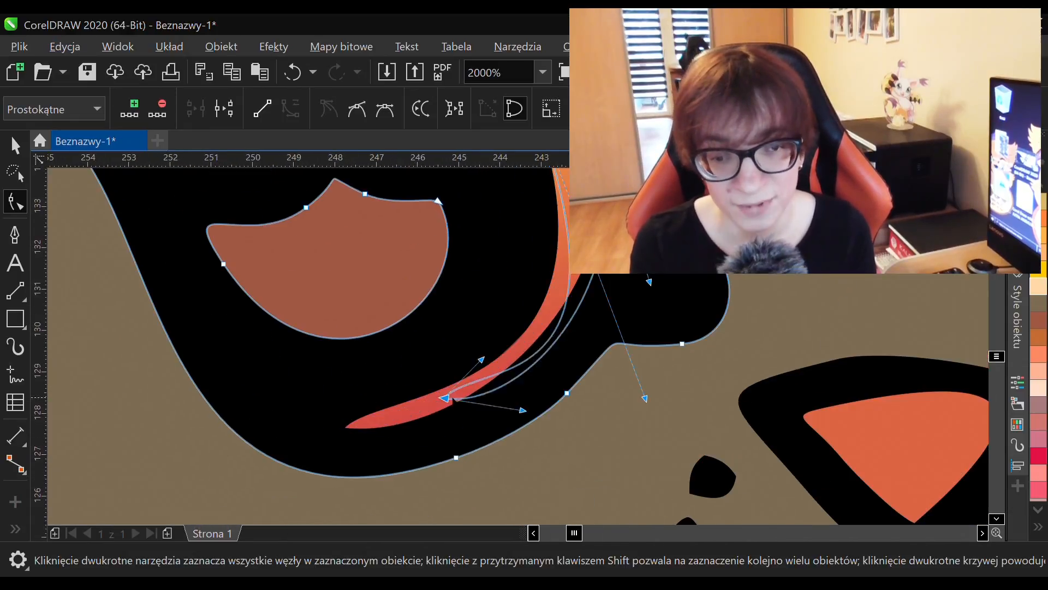
{"action": "left_click_drag", "start_coordinate": [524, 352], "coordinate": [552, 363]}
{"action": "left_click_drag", "start_coordinate": [346, 427], "coordinate": [480, 377]}
- Adjust the left eye crescent's lower end and delete the surplus node there
{"action": "scroll", "coordinate": [449, 389], "scroll_direction": "down", "scroll_amount": 1}
{"action": "scroll", "coordinate": [459, 385], "scroll_direction": "up", "scroll_amount": 1}
{"action": "scroll", "coordinate": [377, 445], "scroll_direction": "down", "scroll_amount": 1}
{"action": "scroll", "coordinate": [445, 431], "scroll_direction": "up", "scroll_amount": 1}
{"action": "scroll", "coordinate": [441, 434], "scroll_direction": "down", "scroll_amount": 1}
{"action": "scroll", "coordinate": [437, 420], "scroll_direction": "up", "scroll_amount": 1}
{"action": "left_click_drag", "start_coordinate": [365, 382], "coordinate": [356, 365]}
{"action": "scroll", "coordinate": [408, 388], "scroll_direction": "down", "scroll_amount": 1}
{"action": "key", "text": "Delete"}
{"action": "scroll", "coordinate": [452, 383], "scroll_direction": "up", "scroll_amount": 1}
- Try to reposition the nodes at the lower end of the left eye's gradient crescent
{"action": "left_click_drag", "start_coordinate": [401, 438], "coordinate": [345, 397]}
{"action": "left_click", "coordinate": [357, 413]}
{"action": "left_click", "coordinate": [304, 402]}
{"action": "scroll", "coordinate": [403, 411], "scroll_direction": "down", "scroll_amount": 2}
{"action": "scroll", "coordinate": [376, 305], "scroll_direction": "up", "scroll_amount": 1}
{"action": "key", "text": "ctrl+z"}
{"action": "key", "text": "ctrl+z"}
{"action": "scroll", "coordinate": [399, 278], "scroll_direction": "down", "scroll_amount": 2}
{"action": "left_click", "coordinate": [166, 285]}
{"action": "key", "text": "space"}
{"action": "scroll", "coordinate": [394, 295], "scroll_direction": "down", "scroll_amount": 2}
{"action": "scroll", "coordinate": [460, 402], "scroll_direction": "up", "scroll_amount": 2}
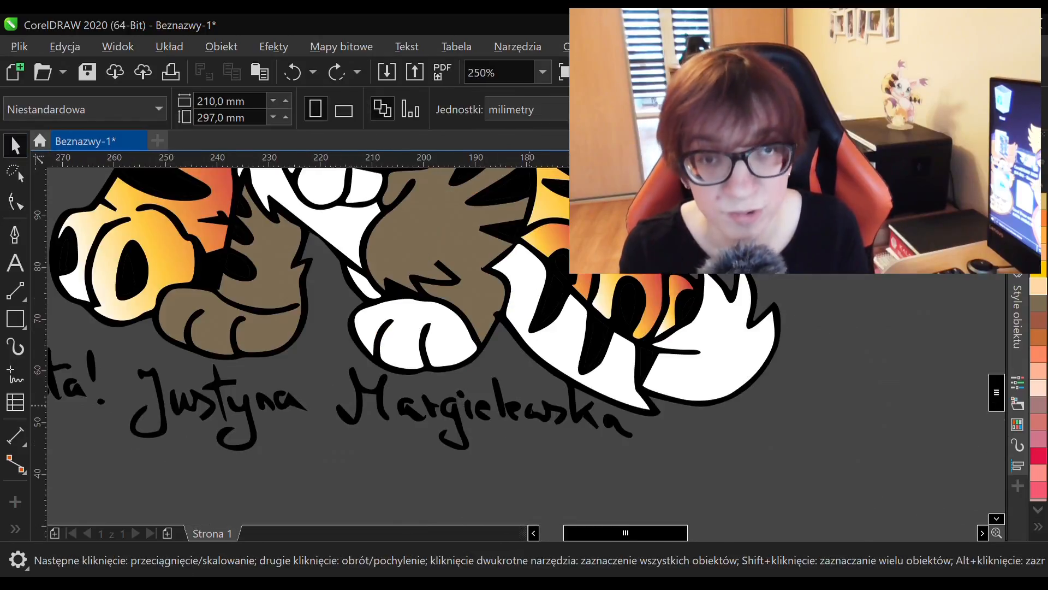
- Open the black outline for node editing and refine the stripe edges on the big tiger's front leg beside the kitten
{"action": "scroll", "coordinate": [209, 292], "scroll_direction": "up", "scroll_amount": 2}
{"action": "scroll", "coordinate": [600, 352], "scroll_direction": "down", "scroll_amount": 1}
{"action": "scroll", "coordinate": [388, 310], "scroll_direction": "up", "scroll_amount": 1}
{"action": "left_click", "coordinate": [16, 174]}
{"action": "scroll", "coordinate": [489, 346], "scroll_direction": "up", "scroll_amount": 1}
{"action": "left_click", "coordinate": [379, 232]}
{"action": "left_click", "coordinate": [16, 201]}
{"action": "left_click", "coordinate": [419, 315]}
{"action": "scroll", "coordinate": [460, 458], "scroll_direction": "down", "scroll_amount": 2}
{"action": "scroll", "coordinate": [452, 291], "scroll_direction": "up", "scroll_amount": 2}
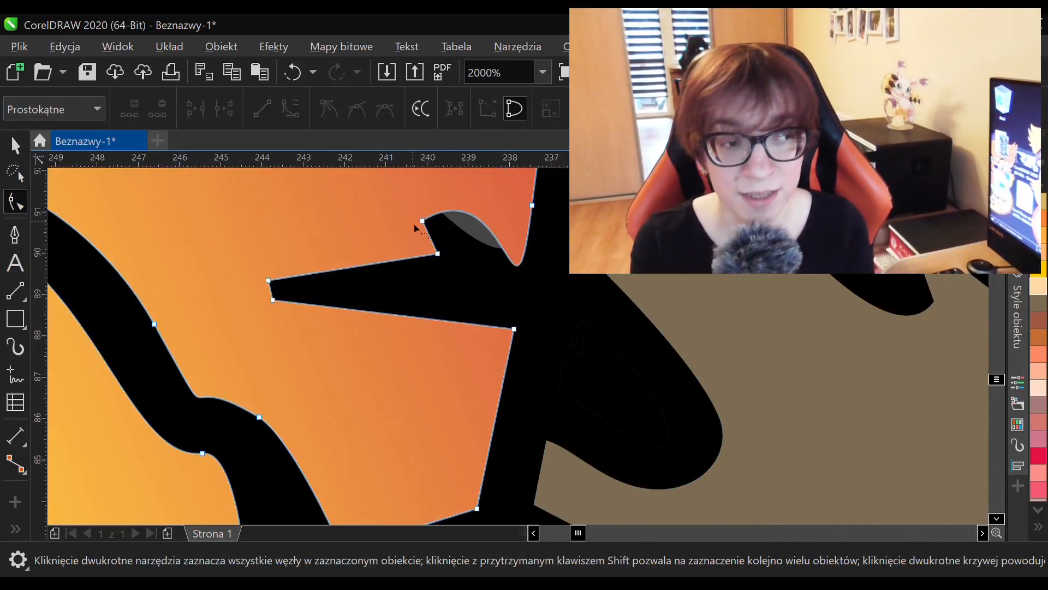
- Clean up the nodes of the small curve inside the black stripe on the kitten's front leg
{"action": "left_click", "coordinate": [582, 370]}
{"action": "scroll", "coordinate": [572, 366], "scroll_direction": "down", "scroll_amount": 2}
{"action": "scroll", "coordinate": [592, 378], "scroll_direction": "up", "scroll_amount": 3}
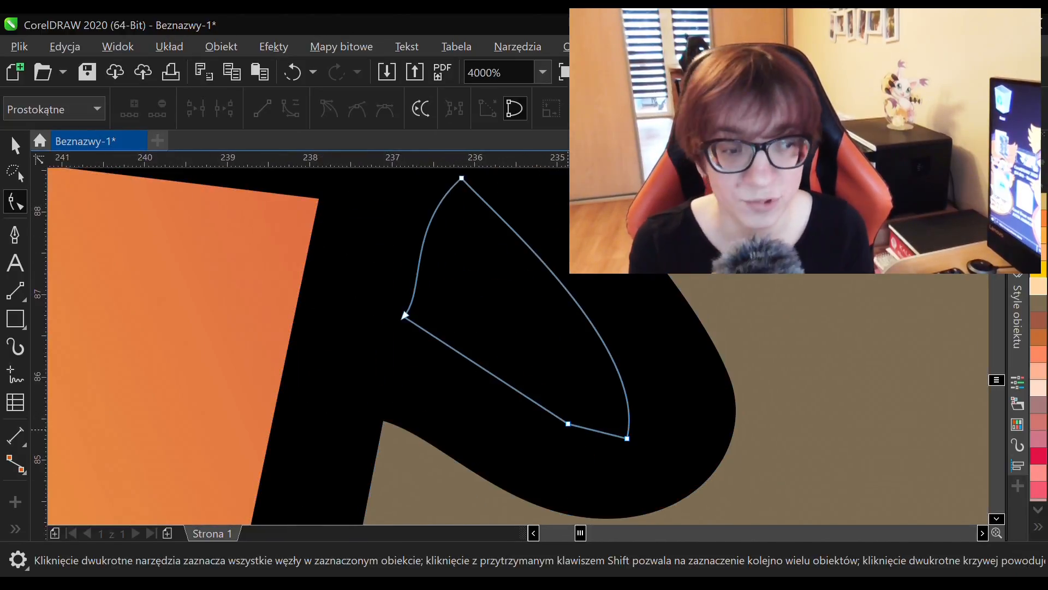
{"action": "scroll", "coordinate": [445, 355], "scroll_direction": "down", "scroll_amount": 3}
{"action": "scroll", "coordinate": [605, 361], "scroll_direction": "up", "scroll_amount": 4}
{"action": "double_click", "coordinate": [576, 351]}
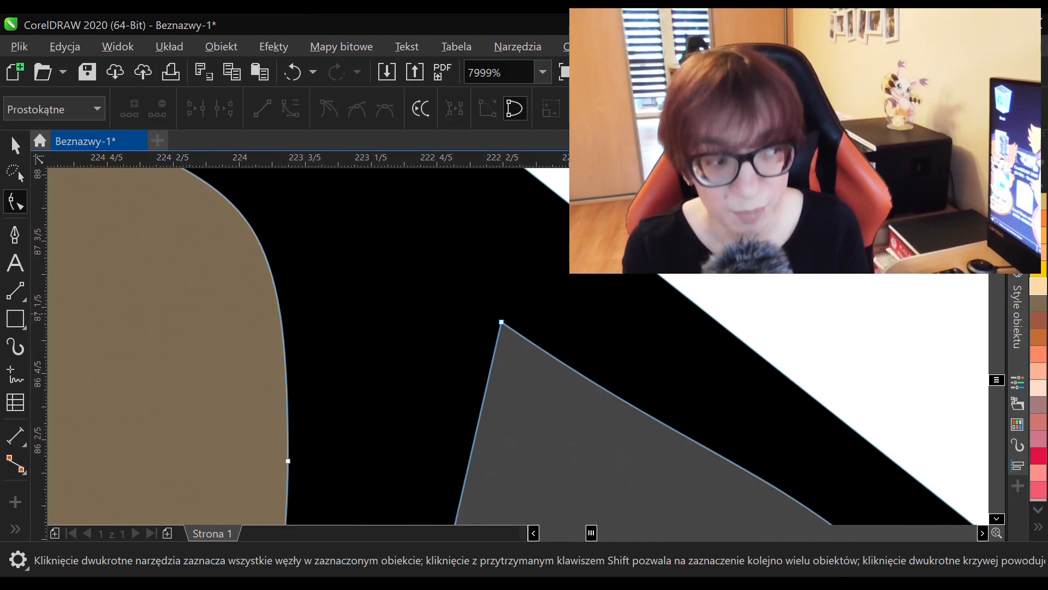
- Tidy the outline nodes between the kitten's front leg, white chest and white paw
{"action": "scroll", "coordinate": [512, 363], "scroll_direction": "down", "scroll_amount": 2}
{"action": "double_click", "coordinate": [623, 395]}
{"action": "scroll", "coordinate": [371, 180], "scroll_direction": "down", "scroll_amount": 2}
{"action": "scroll", "coordinate": [381, 265], "scroll_direction": "up", "scroll_amount": 2}
{"action": "scroll", "coordinate": [349, 184], "scroll_direction": "down", "scroll_amount": 2}
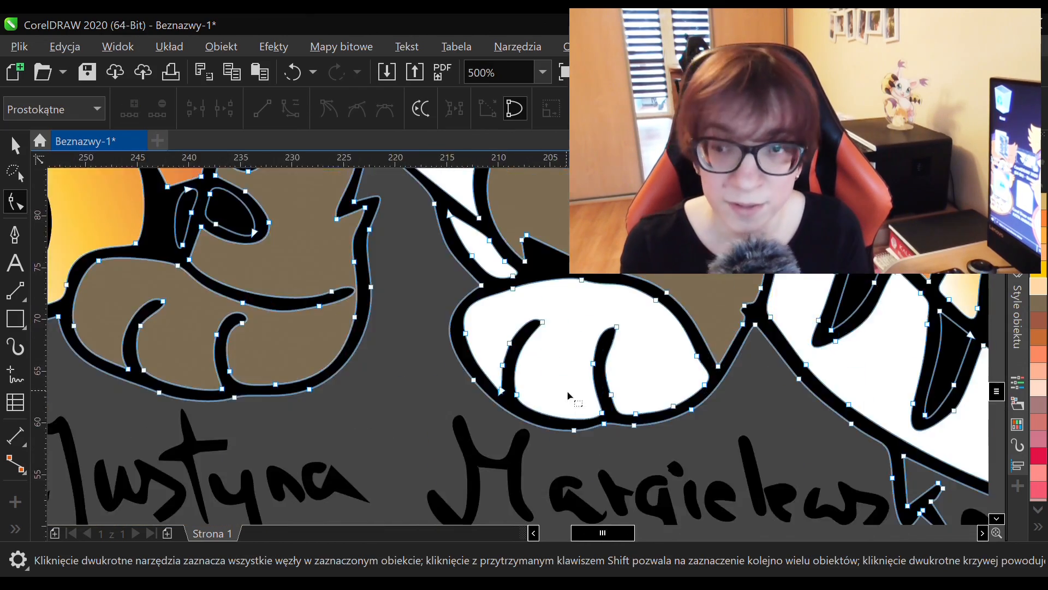
{"action": "scroll", "coordinate": [464, 199], "scroll_direction": "up", "scroll_amount": 3}
{"action": "scroll", "coordinate": [609, 346], "scroll_direction": "down", "scroll_amount": 5}
- Leave node editing, deselect the outline and examine the coloured drawing for areas that still need work
{"action": "key", "text": "space"}
{"action": "left_click", "coordinate": [947, 377]}
{"action": "scroll", "coordinate": [948, 377], "scroll_direction": "up", "scroll_amount": 1}
{"action": "scroll", "coordinate": [868, 485], "scroll_direction": "down", "scroll_amount": 1}
{"action": "scroll", "coordinate": [753, 472], "scroll_direction": "up", "scroll_amount": 2}
{"action": "scroll", "coordinate": [709, 464], "scroll_direction": "down", "scroll_amount": 2}
{"action": "scroll", "coordinate": [688, 442], "scroll_direction": "up", "scroll_amount": 2}
{"action": "scroll", "coordinate": [646, 418], "scroll_direction": "down", "scroll_amount": 3}
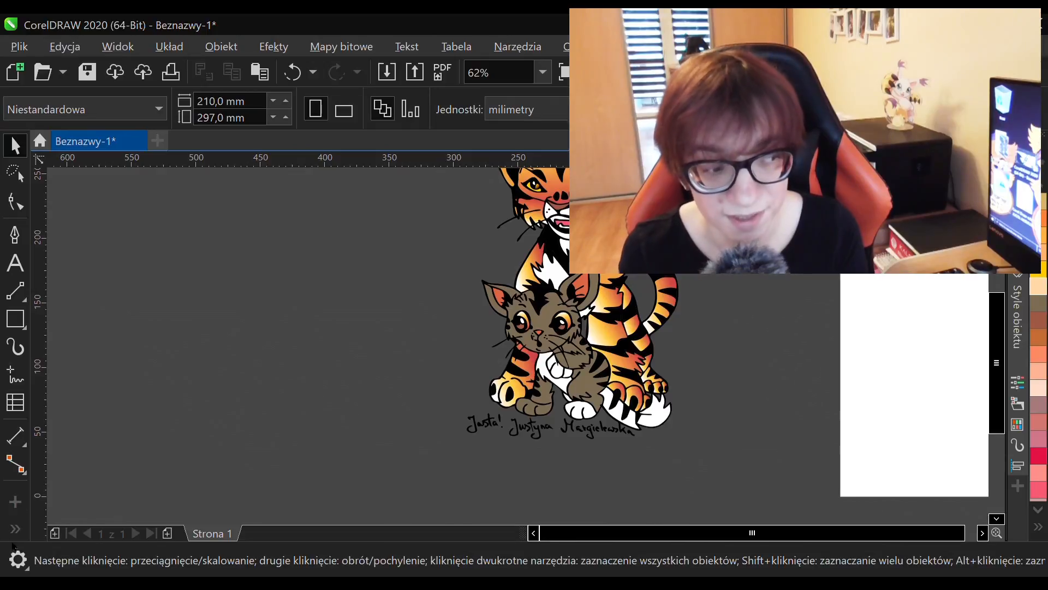
- Sample the kitten's brown fur colour with the Color Eyedropper and fill the white base of its striped tail with it
{"action": "key", "text": "i"}
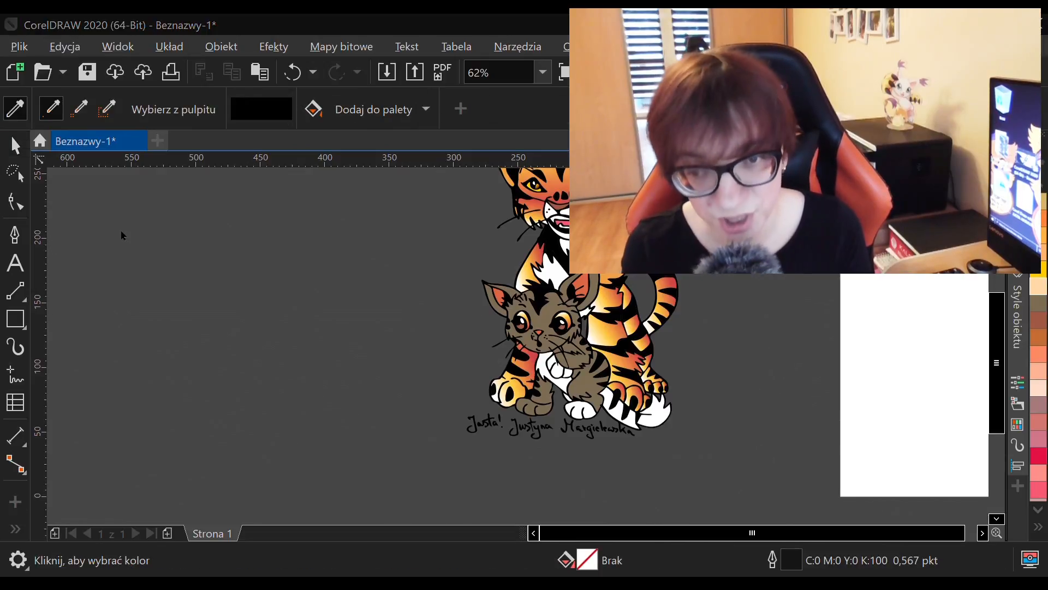
{"action": "scroll", "coordinate": [549, 347], "scroll_direction": "up", "scroll_amount": 2}
{"action": "left_click", "coordinate": [541, 336]}
{"action": "key", "text": "ctrl+z"}
{"action": "left_click", "coordinate": [549, 344]}
{"action": "scroll", "coordinate": [548, 346], "scroll_direction": "down", "scroll_amount": 2}
{"action": "scroll", "coordinate": [725, 401], "scroll_direction": "up", "scroll_amount": 1}
{"action": "scroll", "coordinate": [621, 456], "scroll_direction": "up", "scroll_amount": 1}
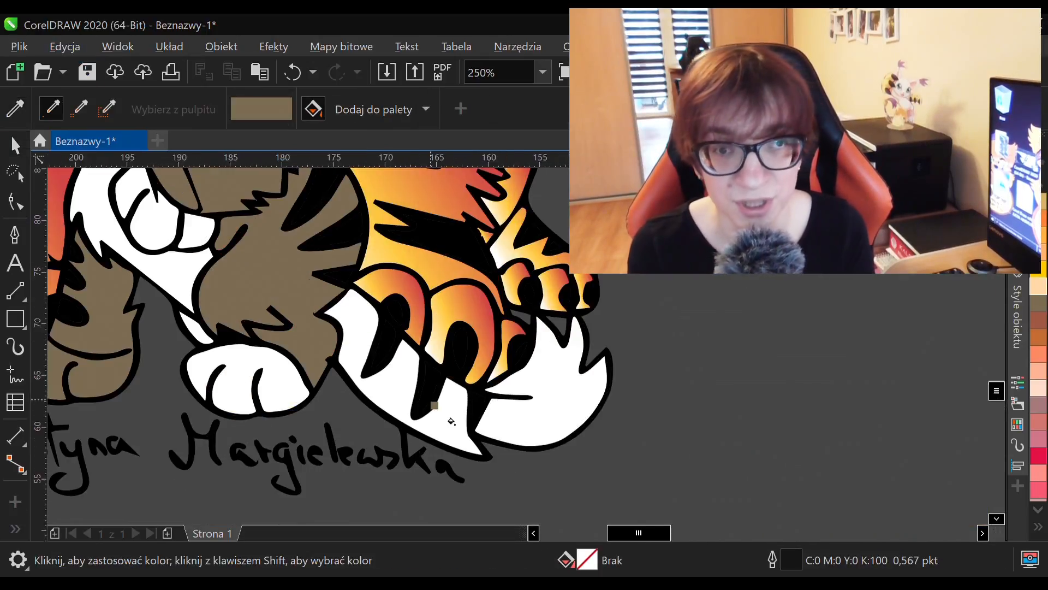
{"action": "scroll", "coordinate": [447, 409], "scroll_direction": "up", "scroll_amount": 2}
{"action": "scroll", "coordinate": [476, 406], "scroll_direction": "down", "scroll_amount": 4}
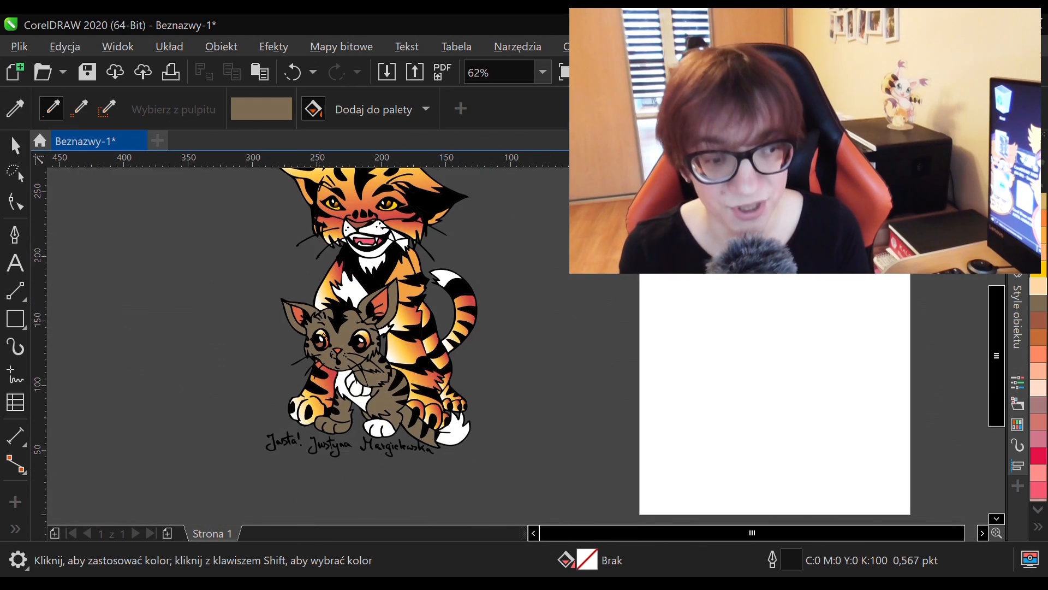
- Select the black outline and smooth the uneven edge where the kitten's hind leg meets its tail
{"action": "key", "text": "space"}
{"action": "scroll", "coordinate": [448, 393], "scroll_direction": "up", "scroll_amount": 2}
{"action": "left_click", "coordinate": [427, 340]}
{"action": "scroll", "coordinate": [427, 339], "scroll_direction": "up", "scroll_amount": 2}
{"action": "key", "text": "F10"}
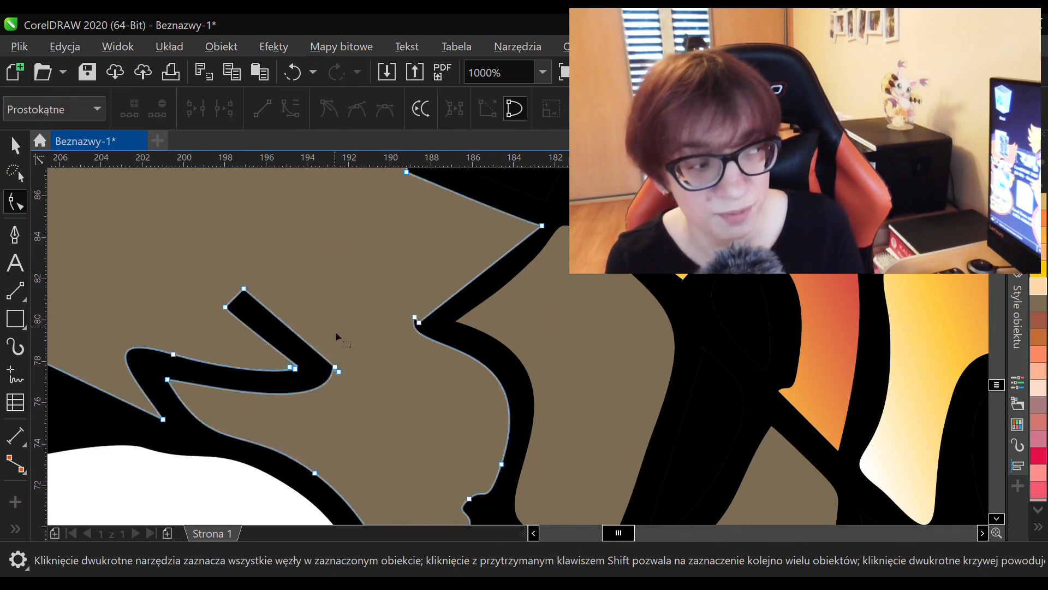
{"action": "scroll", "coordinate": [427, 340], "scroll_direction": "up", "scroll_amount": 1}
{"action": "scroll", "coordinate": [427, 339], "scroll_direction": "down", "scroll_amount": 2}
{"action": "scroll", "coordinate": [438, 451], "scroll_direction": "up", "scroll_amount": 2}
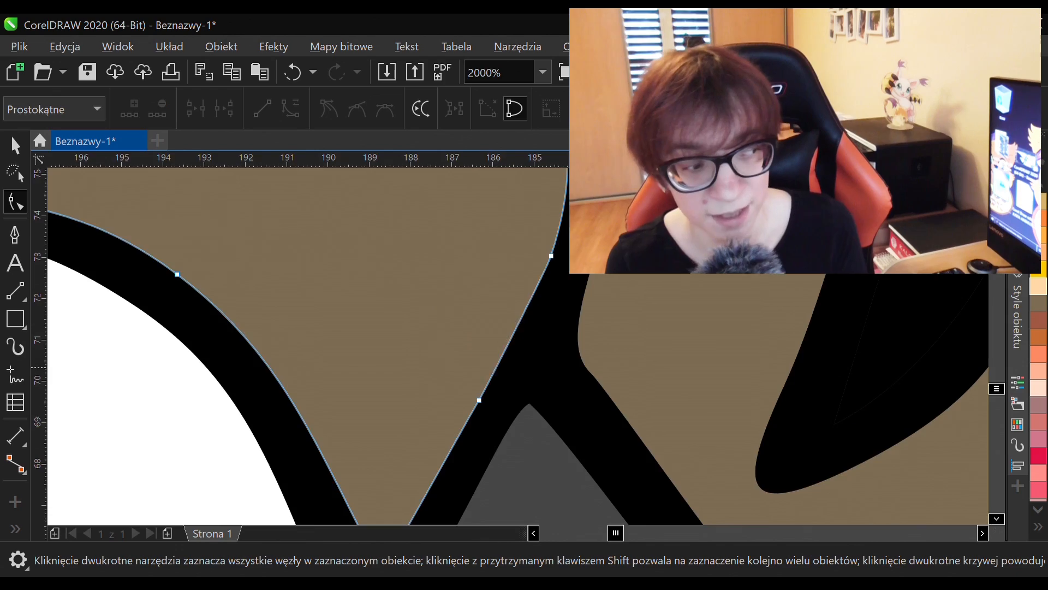
- Remove the surplus node at the corner of the zigzag marking on the kitten's hind leg and check the neighbouring tiger stripe
{"action": "scroll", "coordinate": [509, 311], "scroll_direction": "down", "scroll_amount": 1}
{"action": "scroll", "coordinate": [449, 252], "scroll_direction": "up", "scroll_amount": 2}
{"action": "scroll", "coordinate": [428, 290], "scroll_direction": "down", "scroll_amount": 1}
{"action": "scroll", "coordinate": [428, 290], "scroll_direction": "up", "scroll_amount": 1}
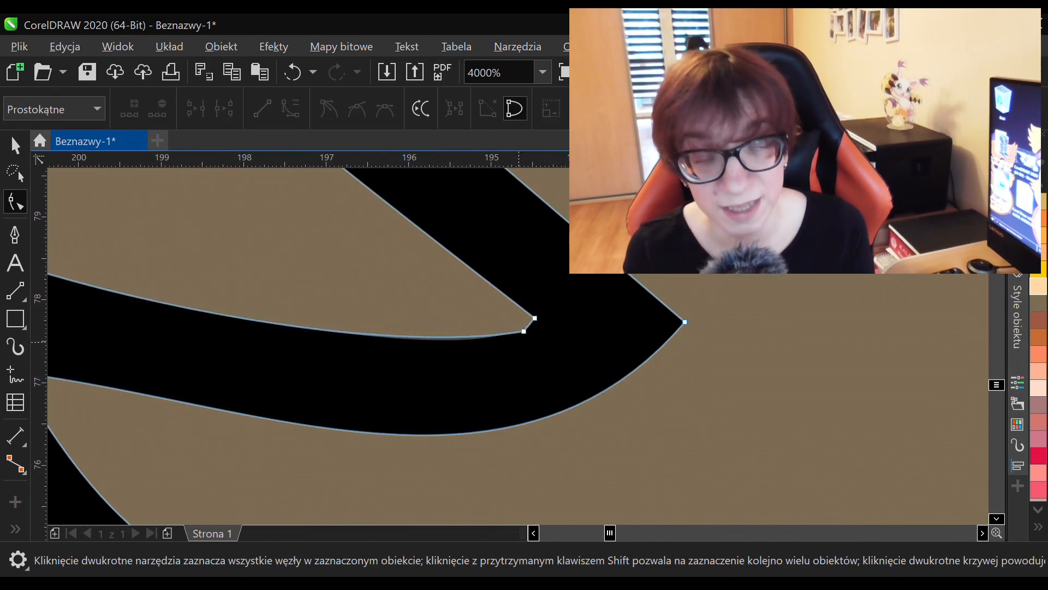
{"action": "scroll", "coordinate": [516, 321], "scroll_direction": "down", "scroll_amount": 3}
{"action": "scroll", "coordinate": [515, 321], "scroll_direction": "up", "scroll_amount": 2}
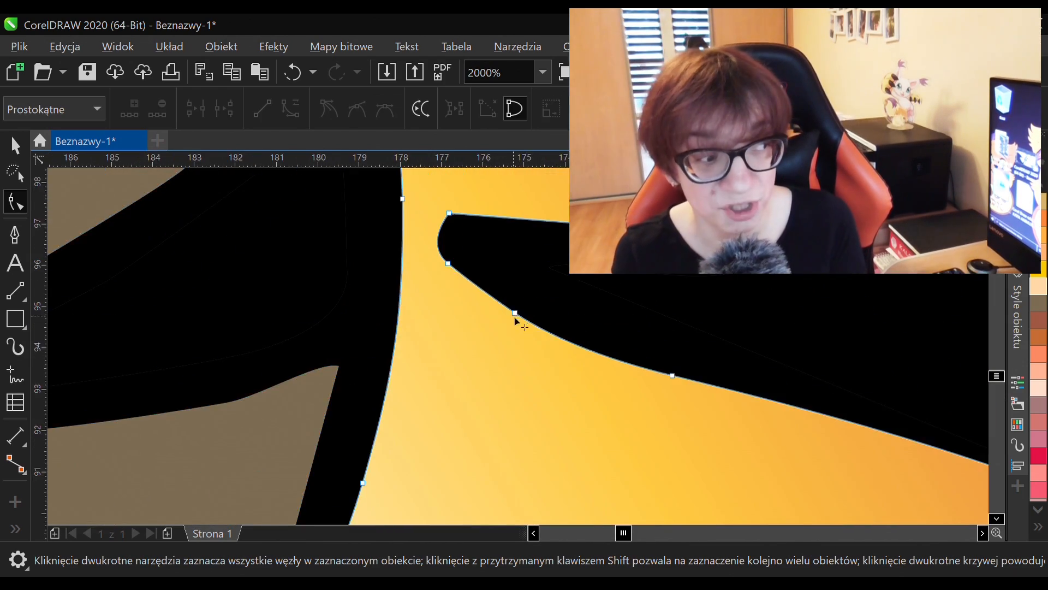
{"action": "scroll", "coordinate": [515, 321], "scroll_direction": "down", "scroll_amount": 3}
{"action": "scroll", "coordinate": [408, 300], "scroll_direction": "down", "scroll_amount": 2}
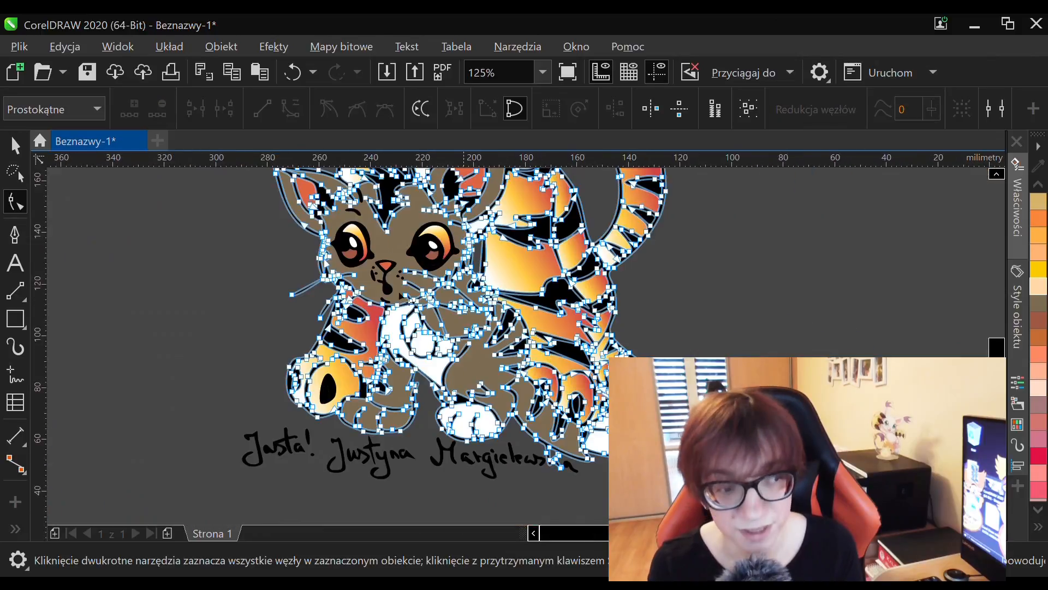
- Select the brown fill of the kitten's front leg and paw and start the Interactive Fill tool on it
{"action": "key", "text": "space"}
{"action": "left_click", "coordinate": [319, 282]}
{"action": "scroll", "coordinate": [320, 282], "scroll_direction": "up", "scroll_amount": 1}
{"action": "scroll", "coordinate": [415, 366], "scroll_direction": "down", "scroll_amount": 1}
{"action": "scroll", "coordinate": [443, 439], "scroll_direction": "up", "scroll_amount": 1}
{"action": "left_click", "coordinate": [446, 430]}
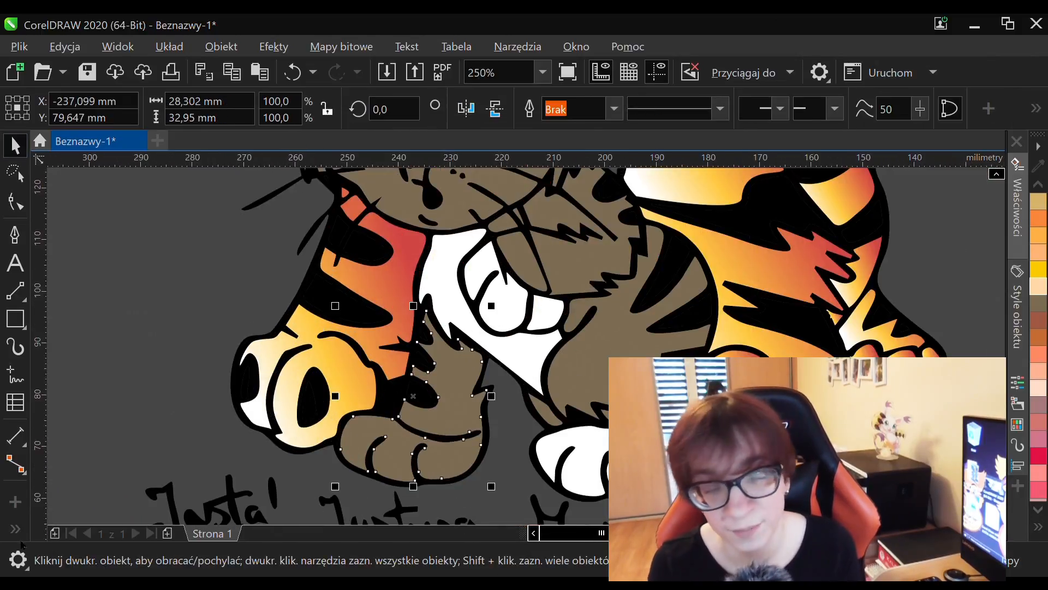
{"action": "key", "text": "g"}
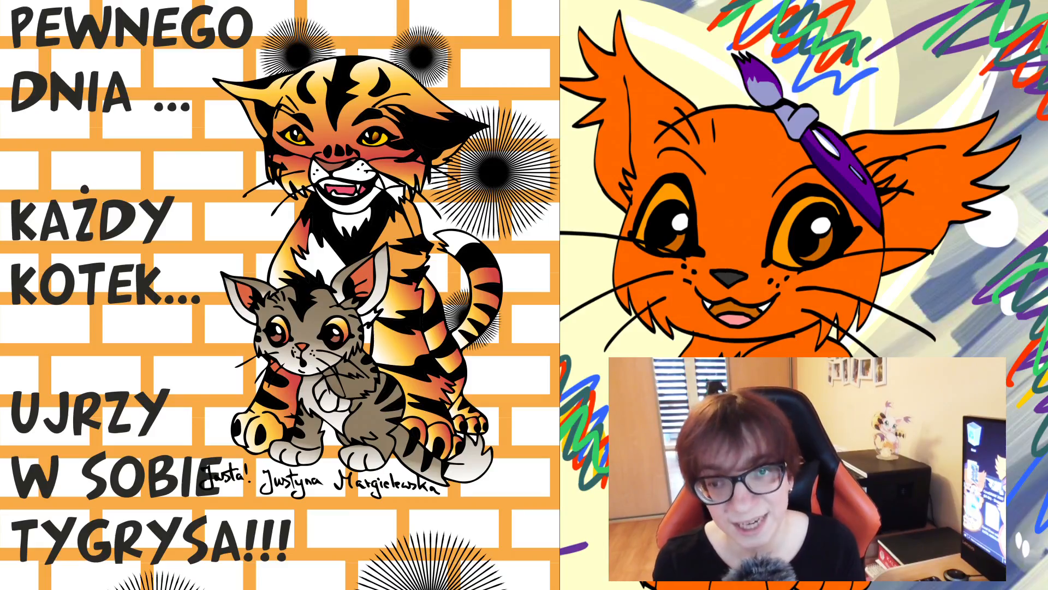